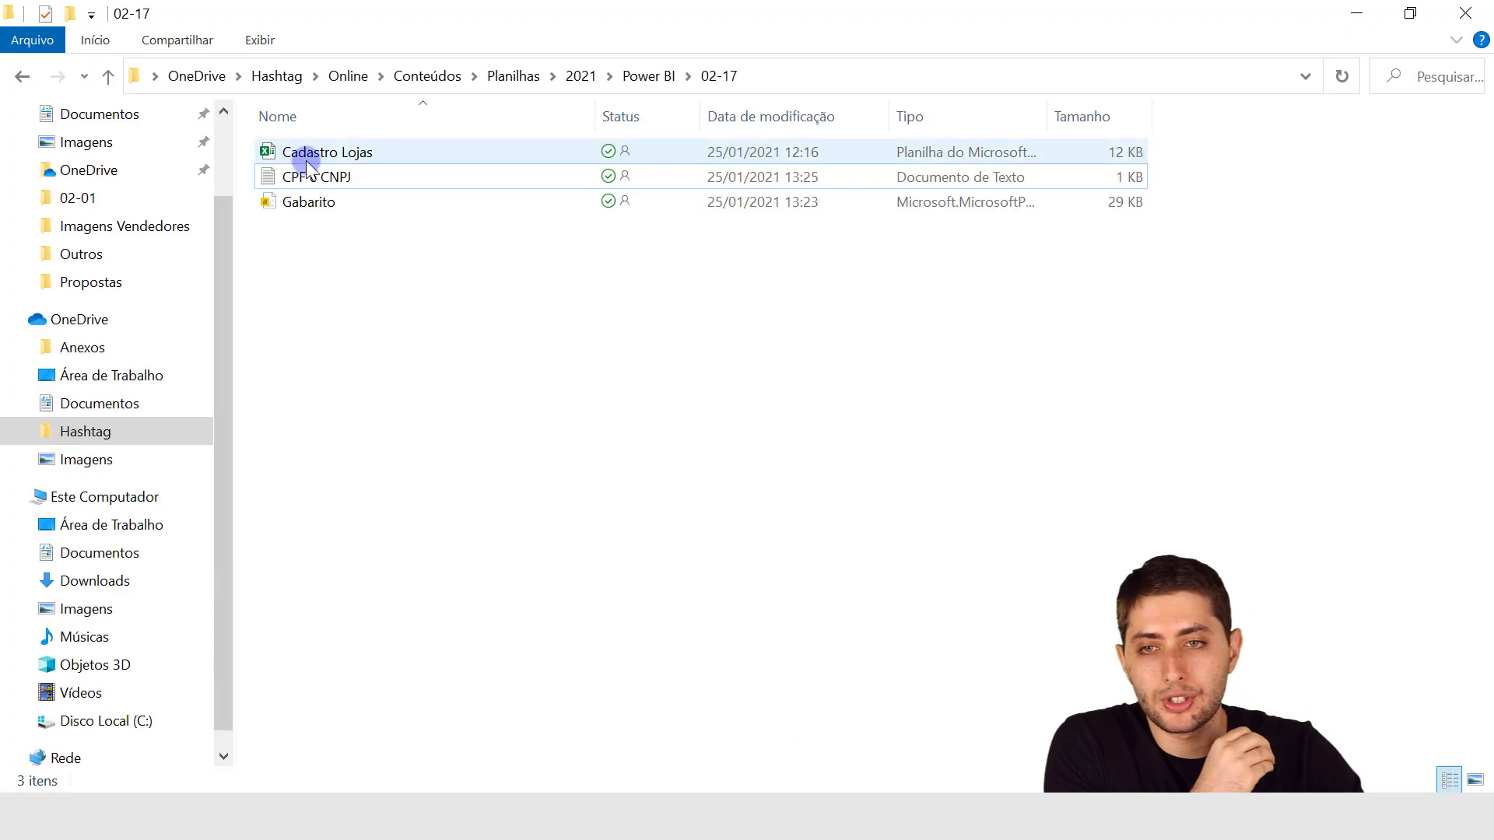
Open the Cadastro Lojas workbook and look over its Endereço, Loja, Gerente, CPF Gerente and CNPJ columns
left_click(306, 157)
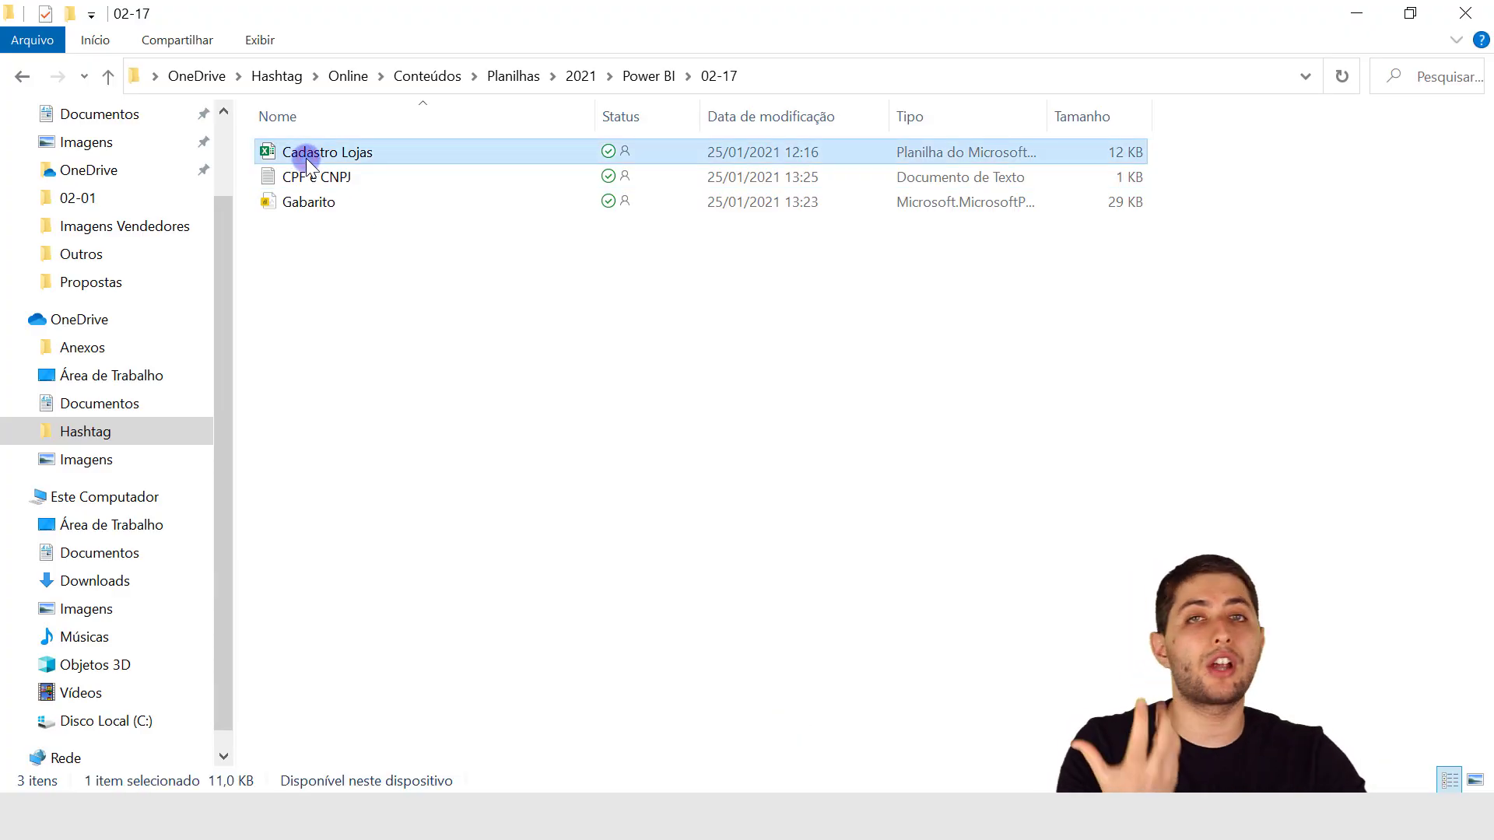
double_click(305, 157)
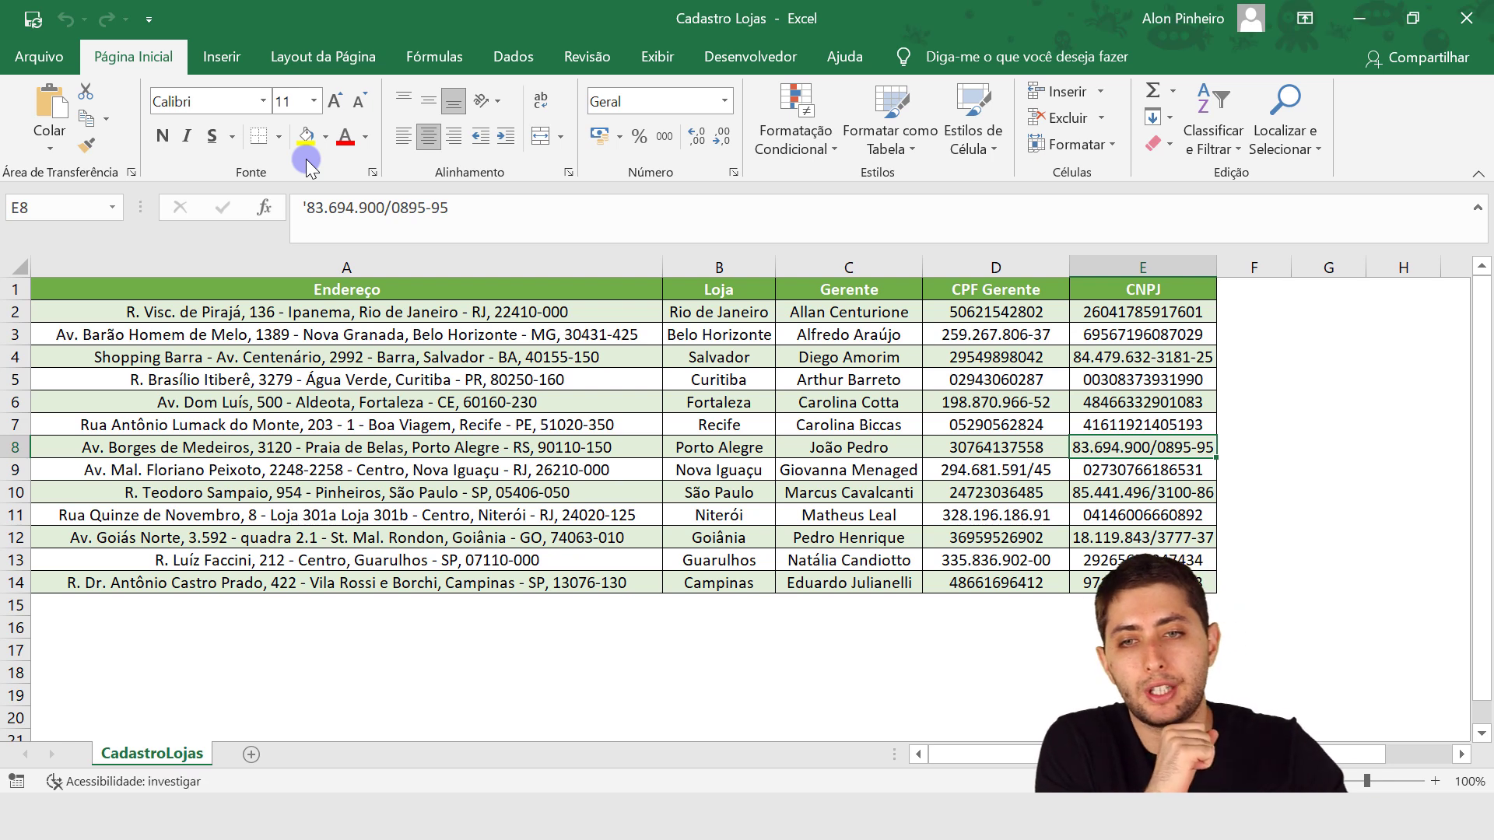
left_click(321, 267)
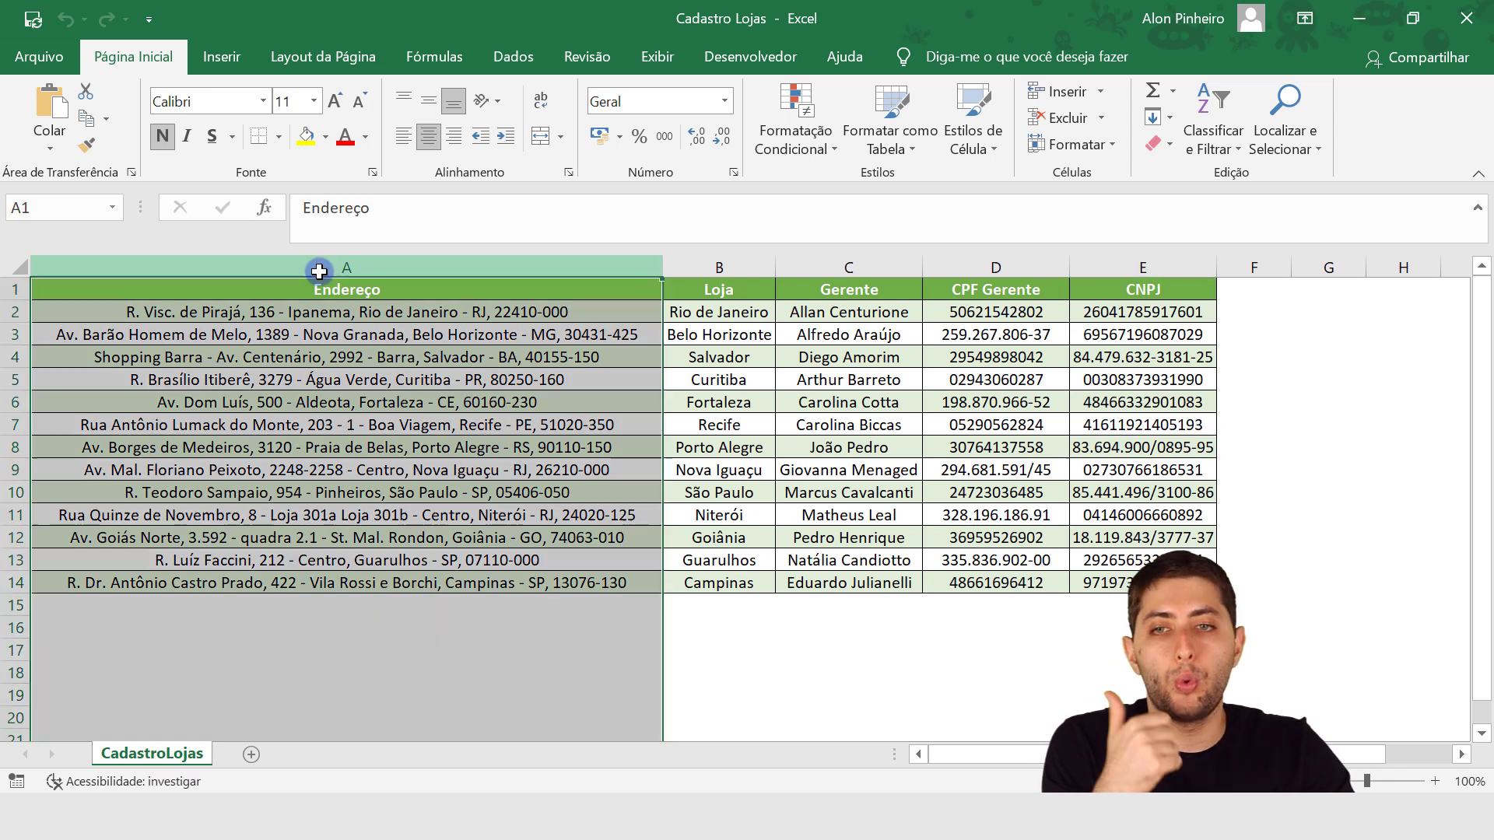
left_click(693, 266)
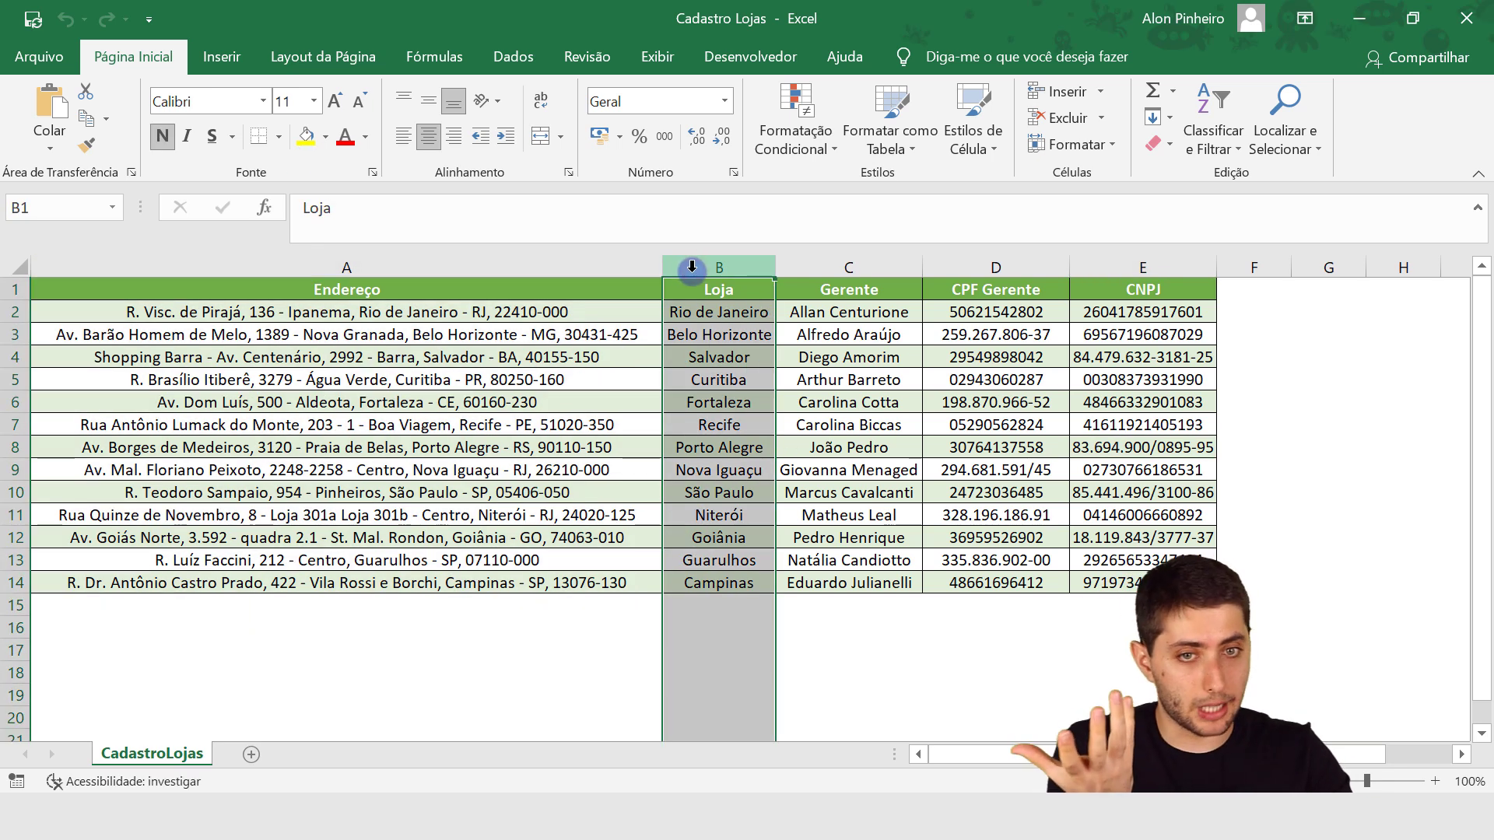
left_click(817, 265)
left_click(979, 265)
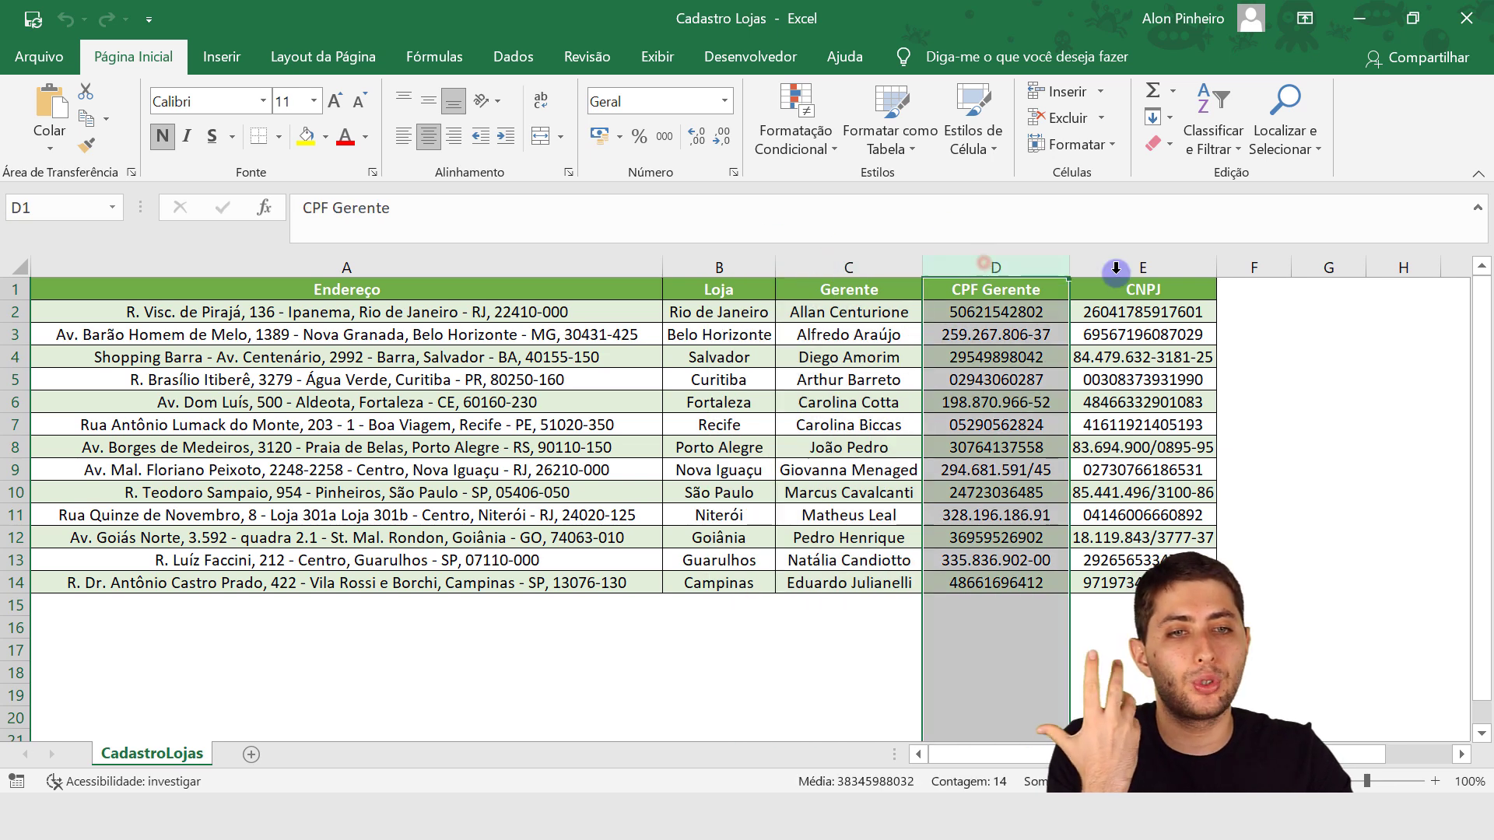
left_click(1132, 269)
left_click(1120, 312)
left_click_drag(456, 312, 1136, 321)
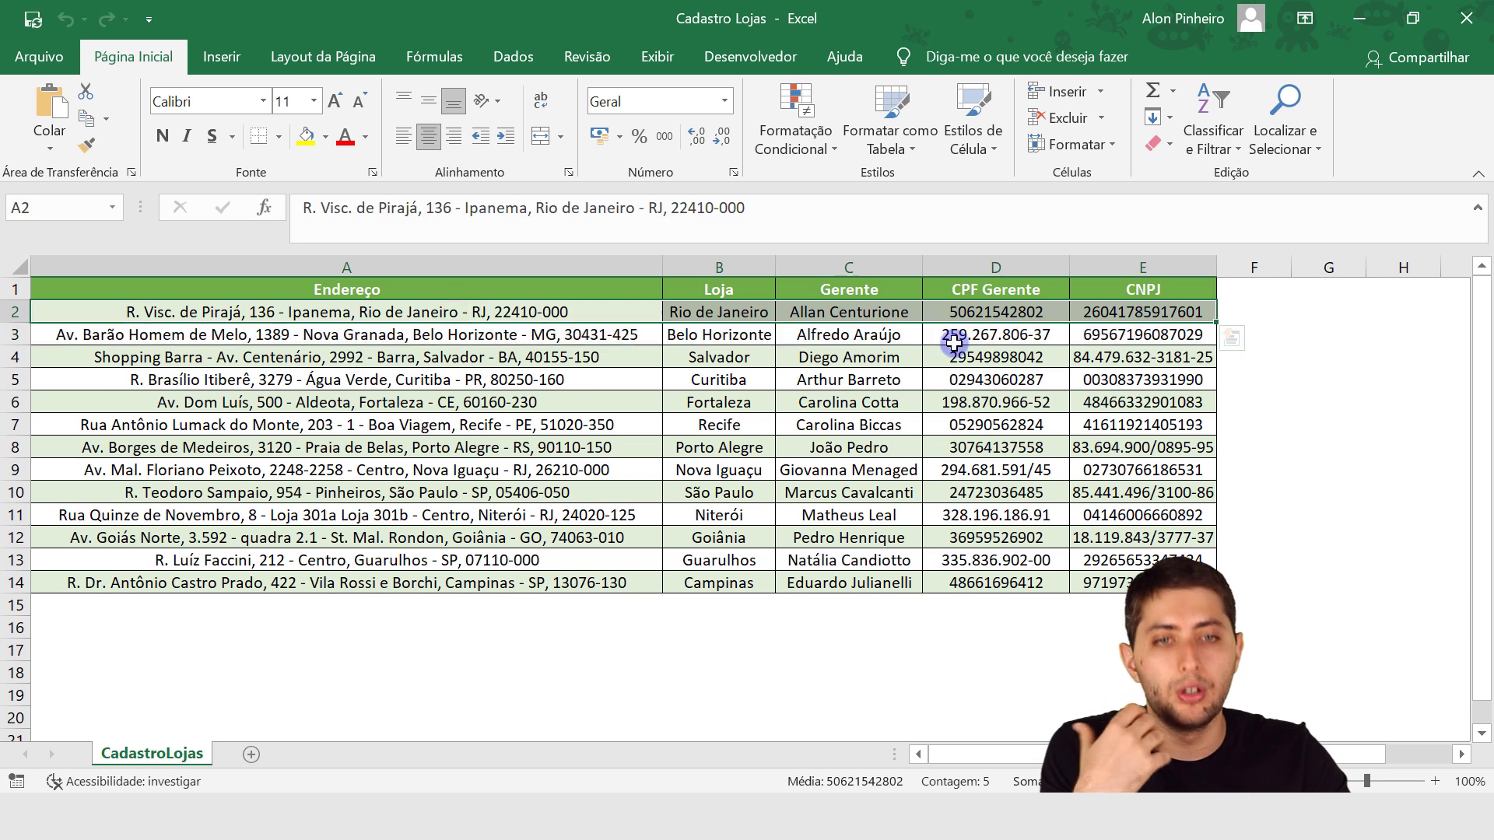
Compare how entries are formatted in the CPF Gerente and CNPJ columns, and close the workbook
left_click(963, 314)
left_click(1154, 314)
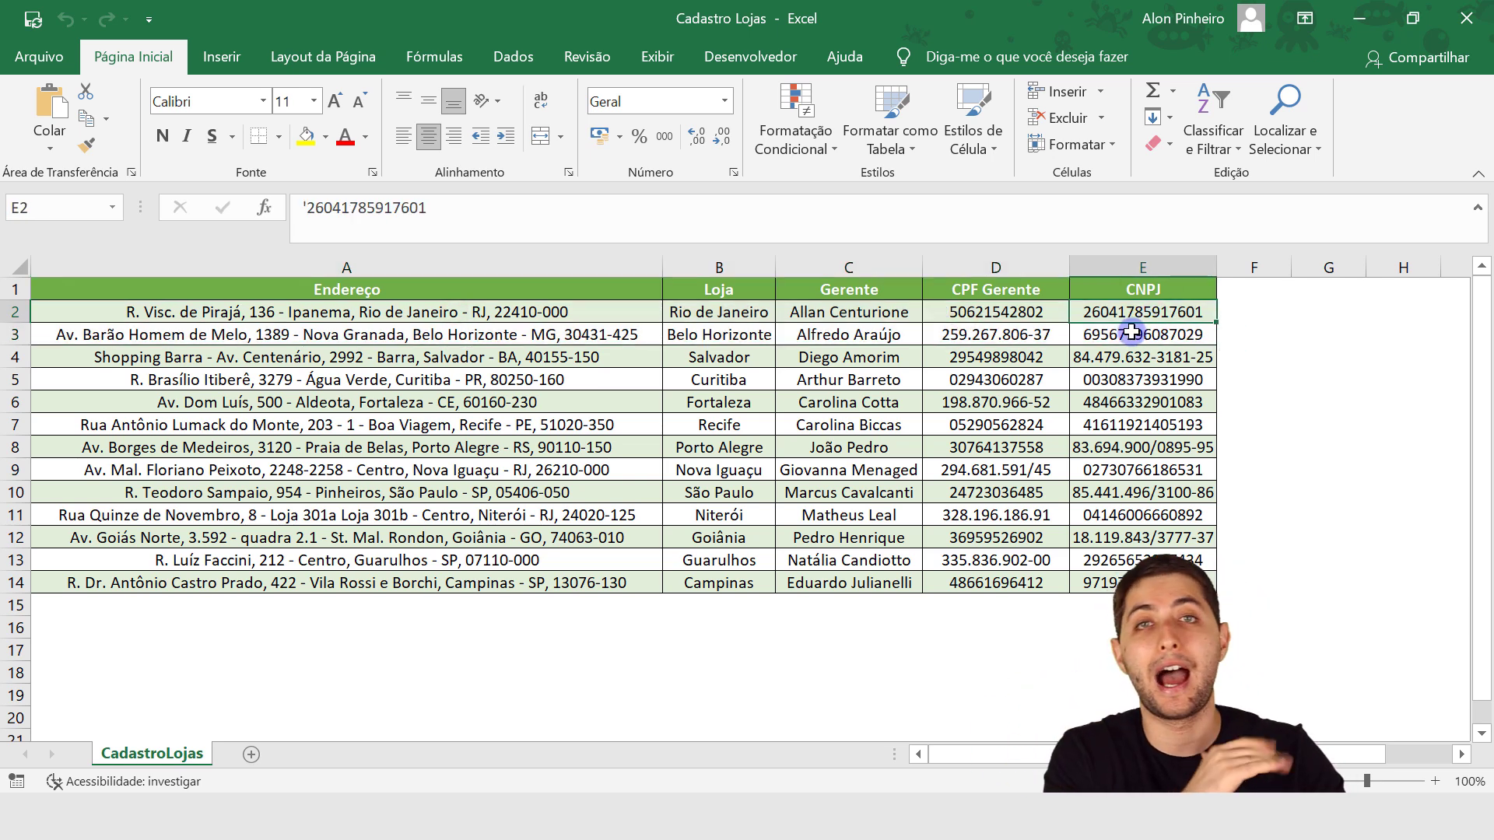
left_click(1013, 315)
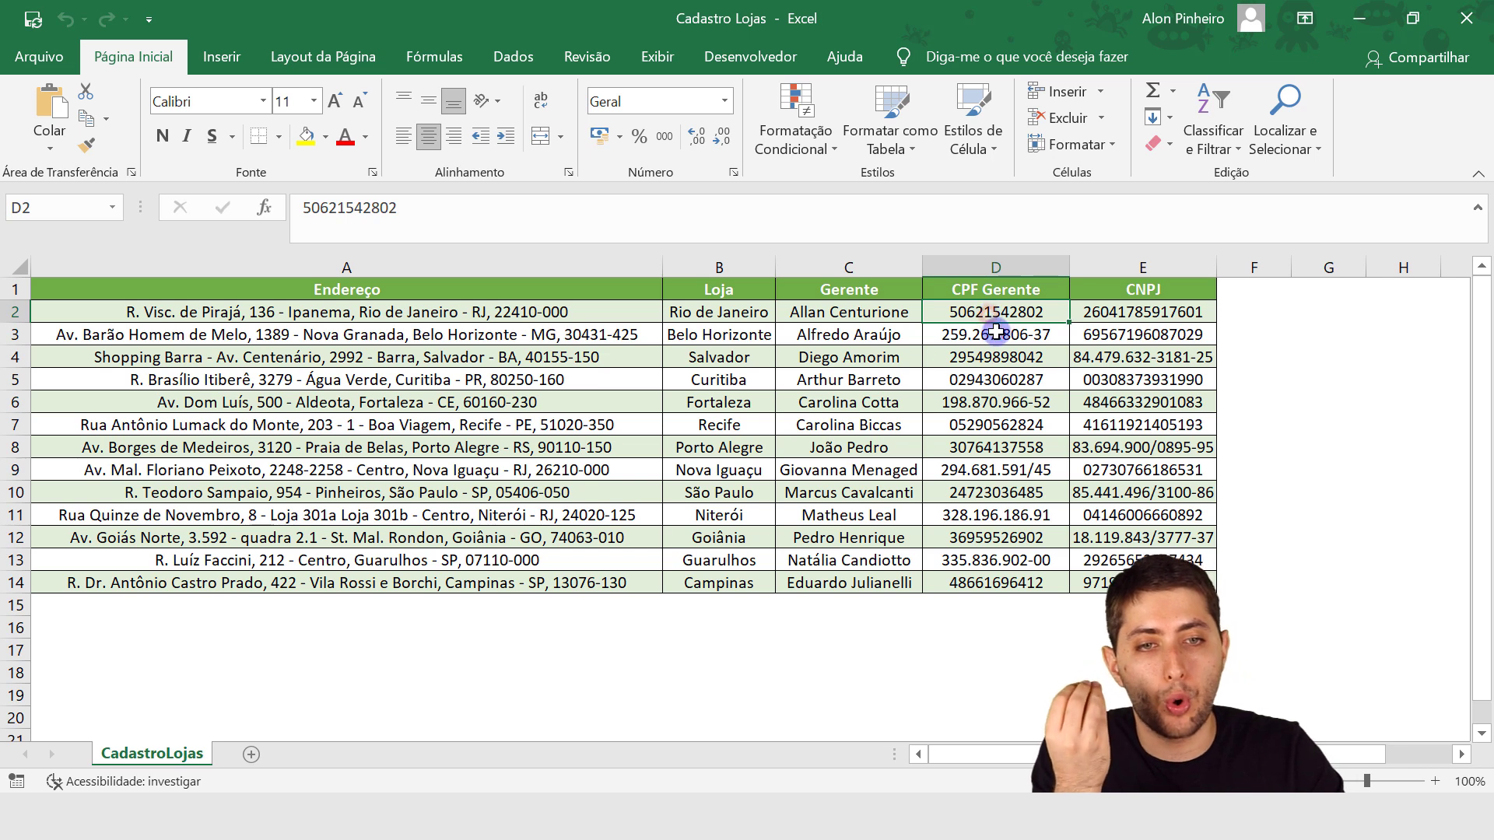
left_click(995, 333)
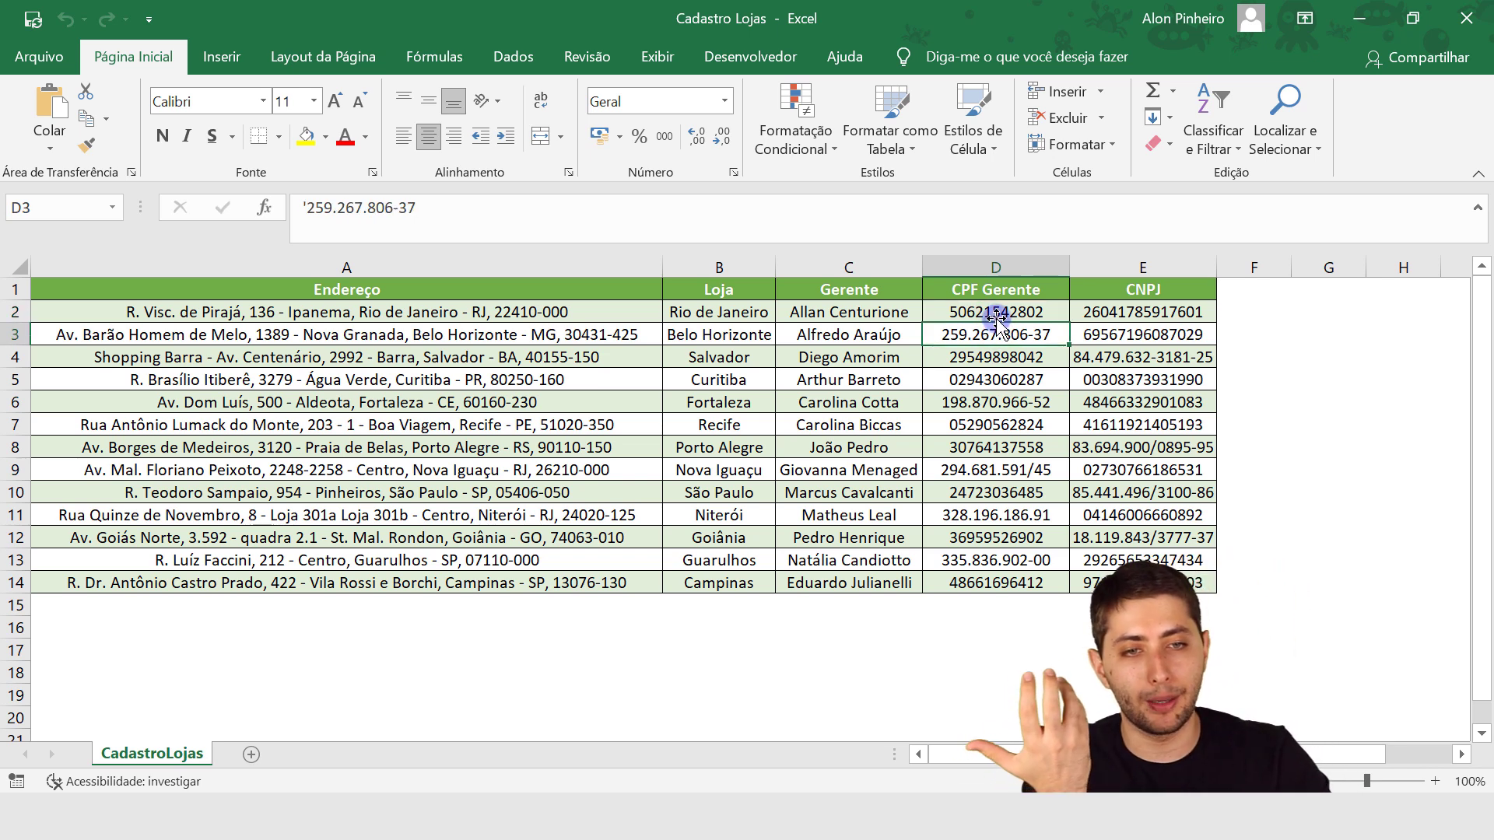
left_click(995, 470)
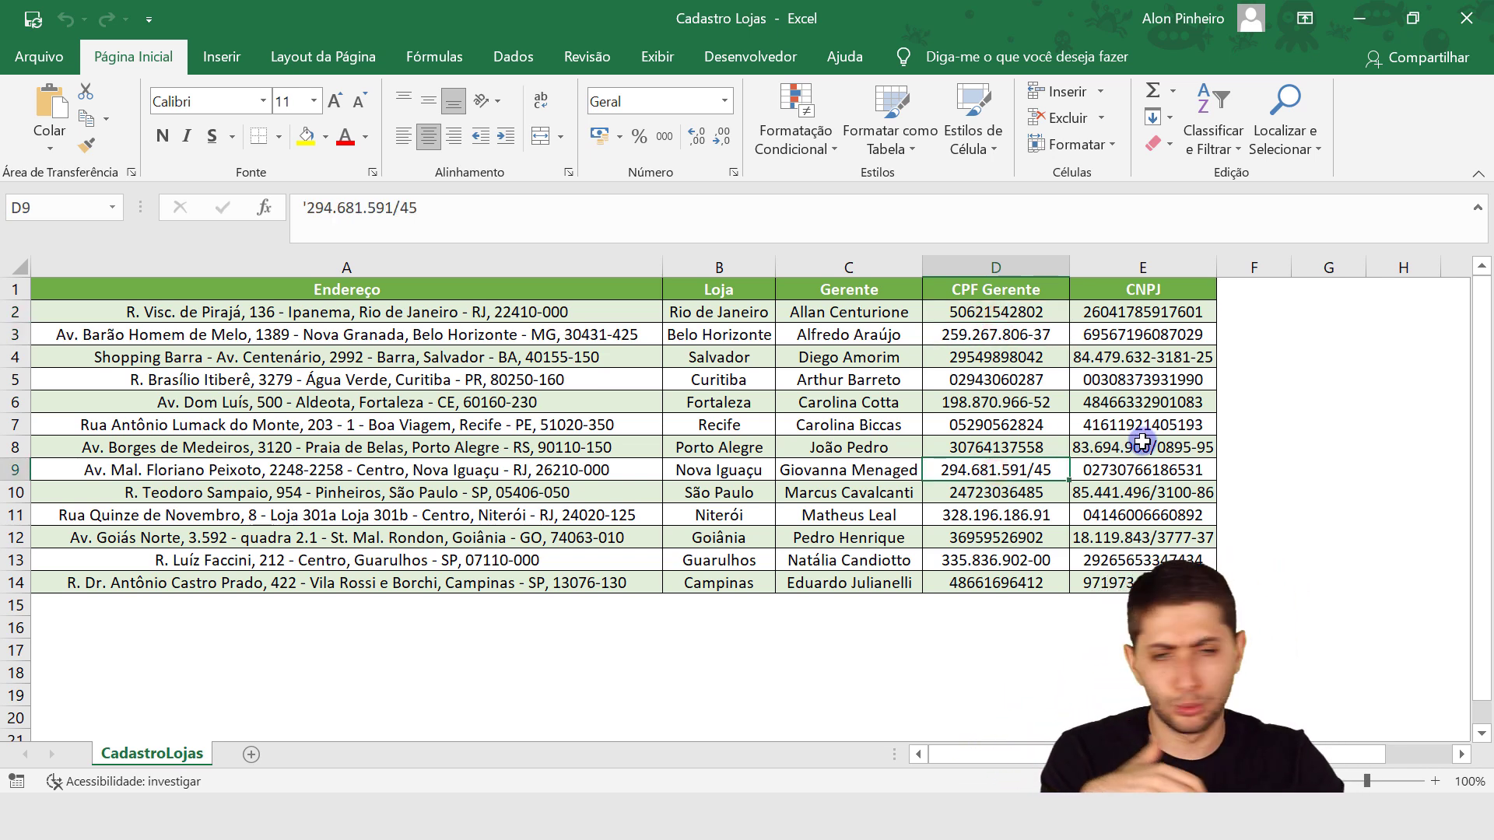
left_click(1131, 473)
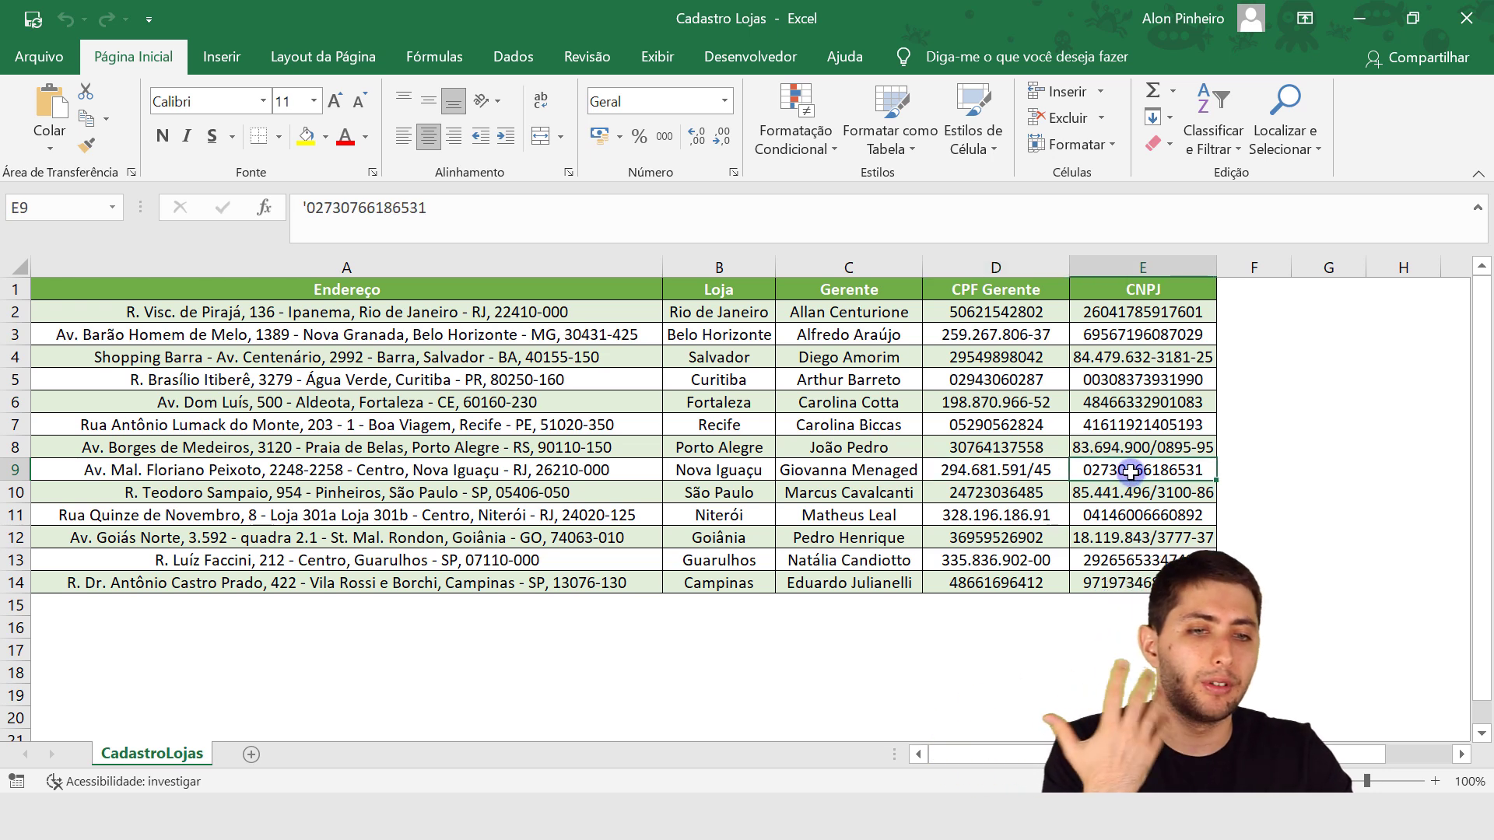
left_click(963, 451)
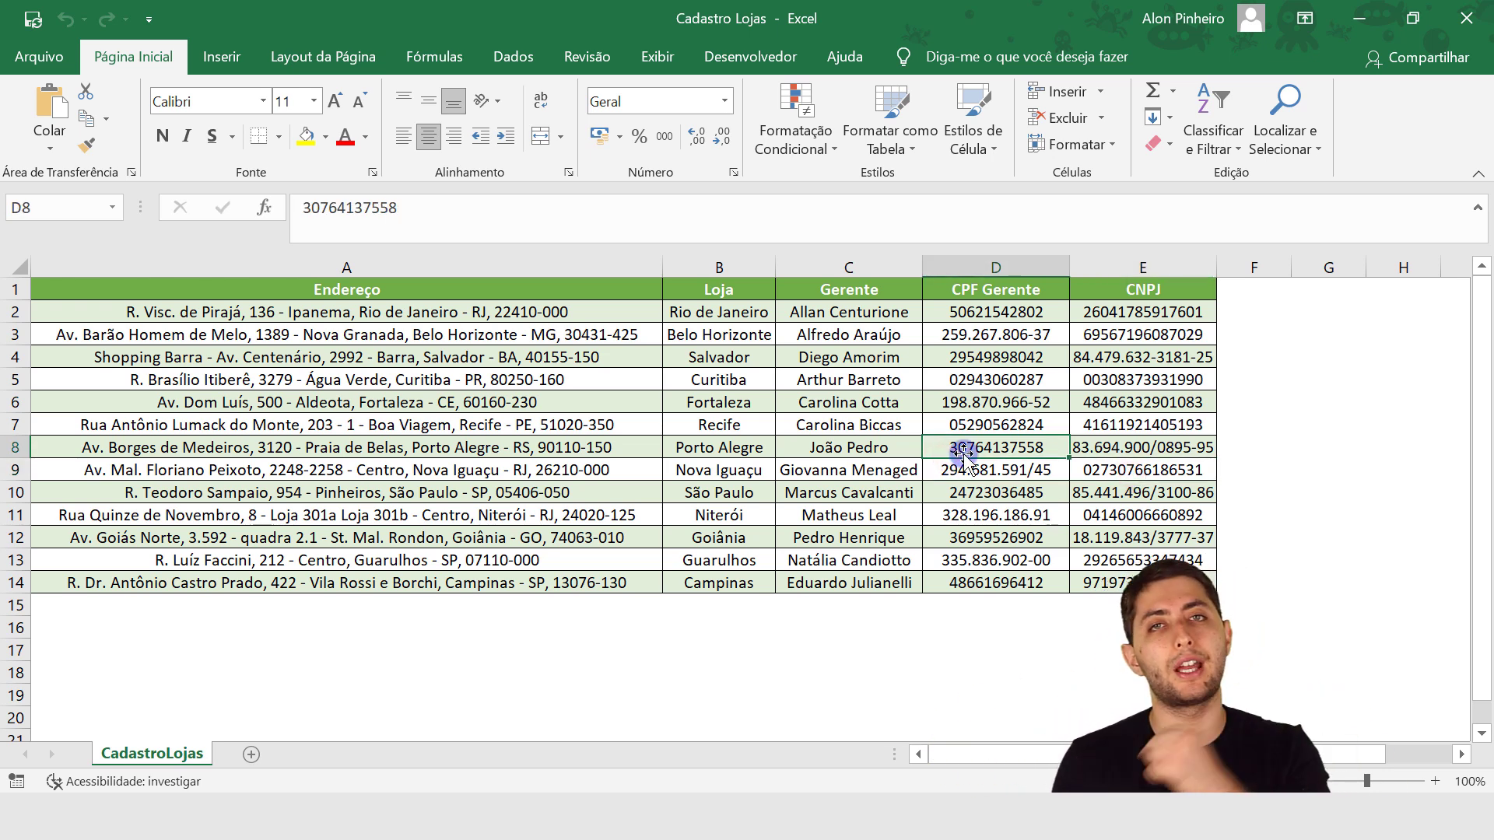
left_click(1472, 16)
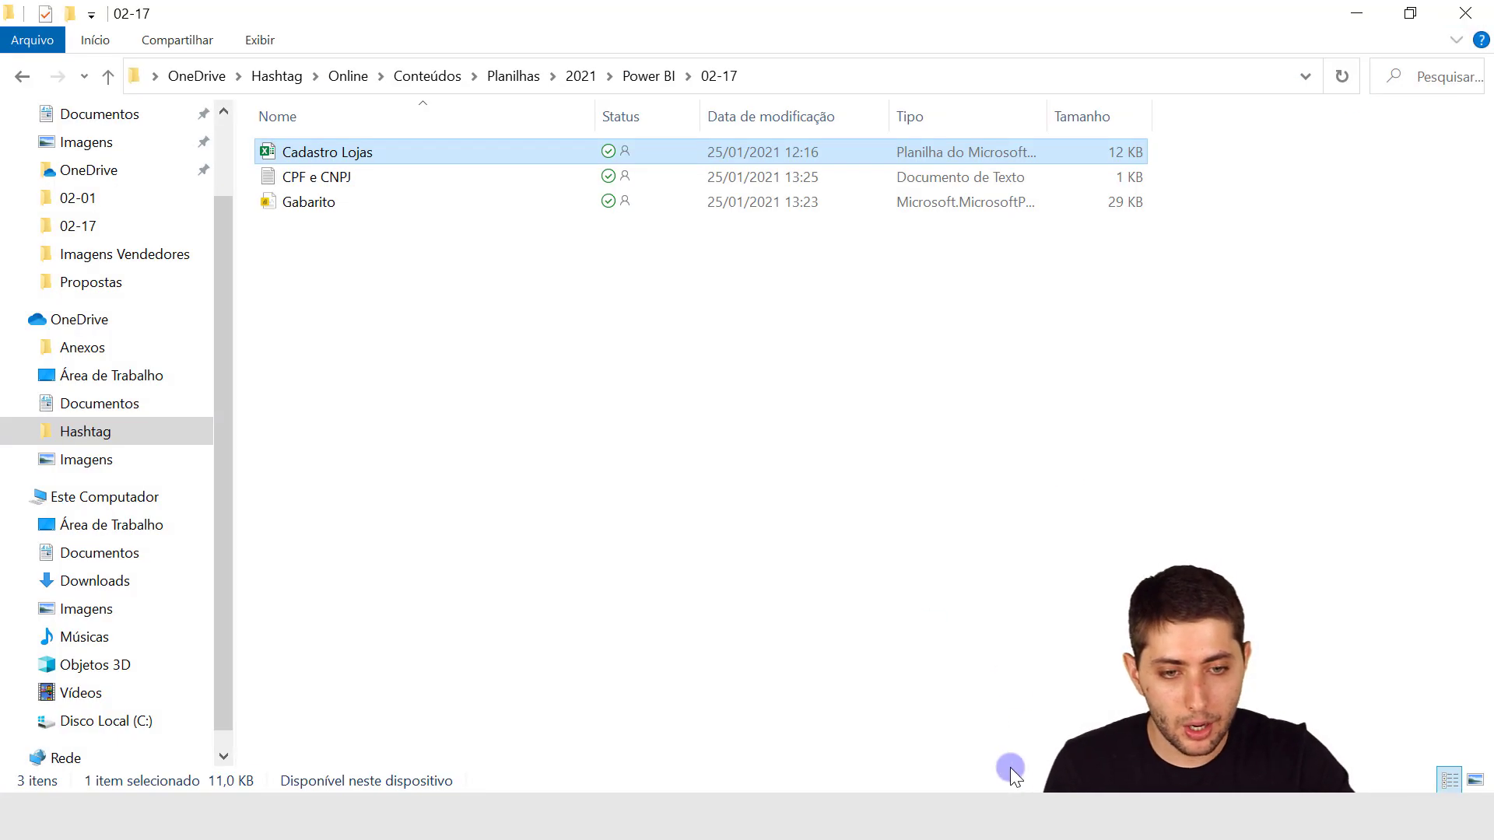
Switch to Power BI Desktop and import the Cadastro Lojas Excel workbook from the Power BI 02-17 folder
left_click(986, 735)
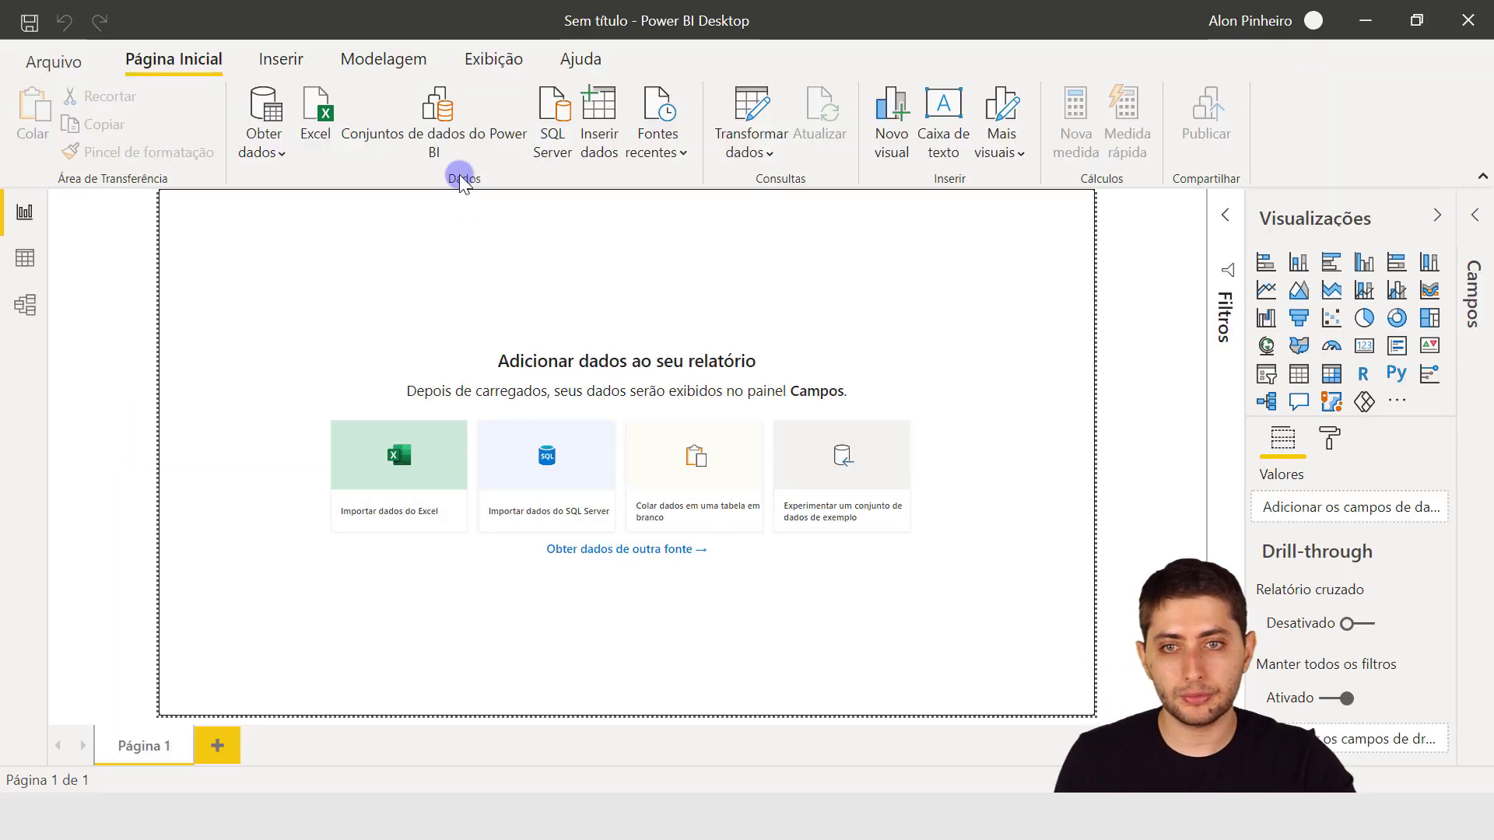
left_click(309, 118)
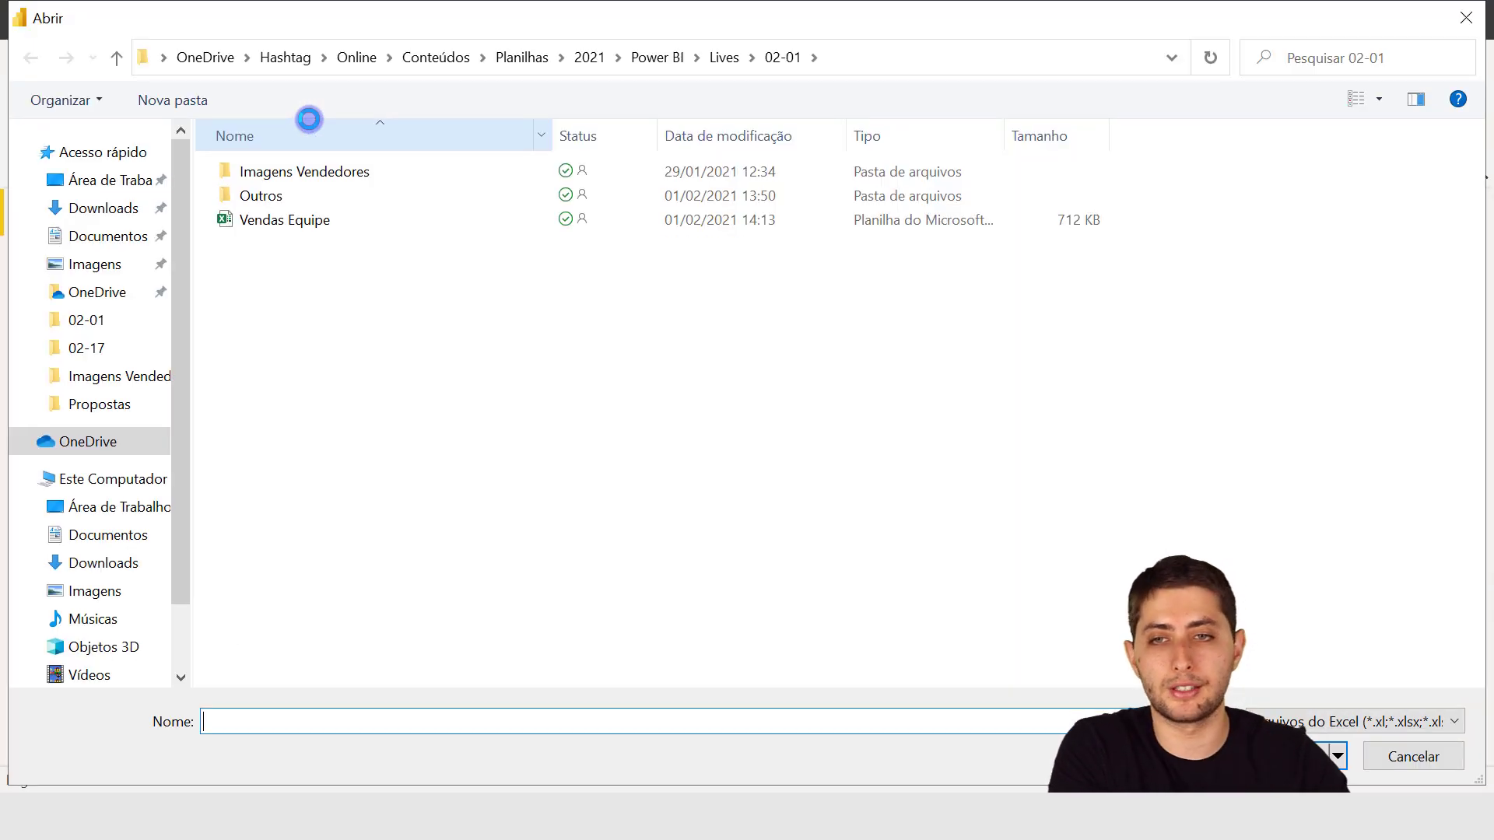
left_click(656, 57)
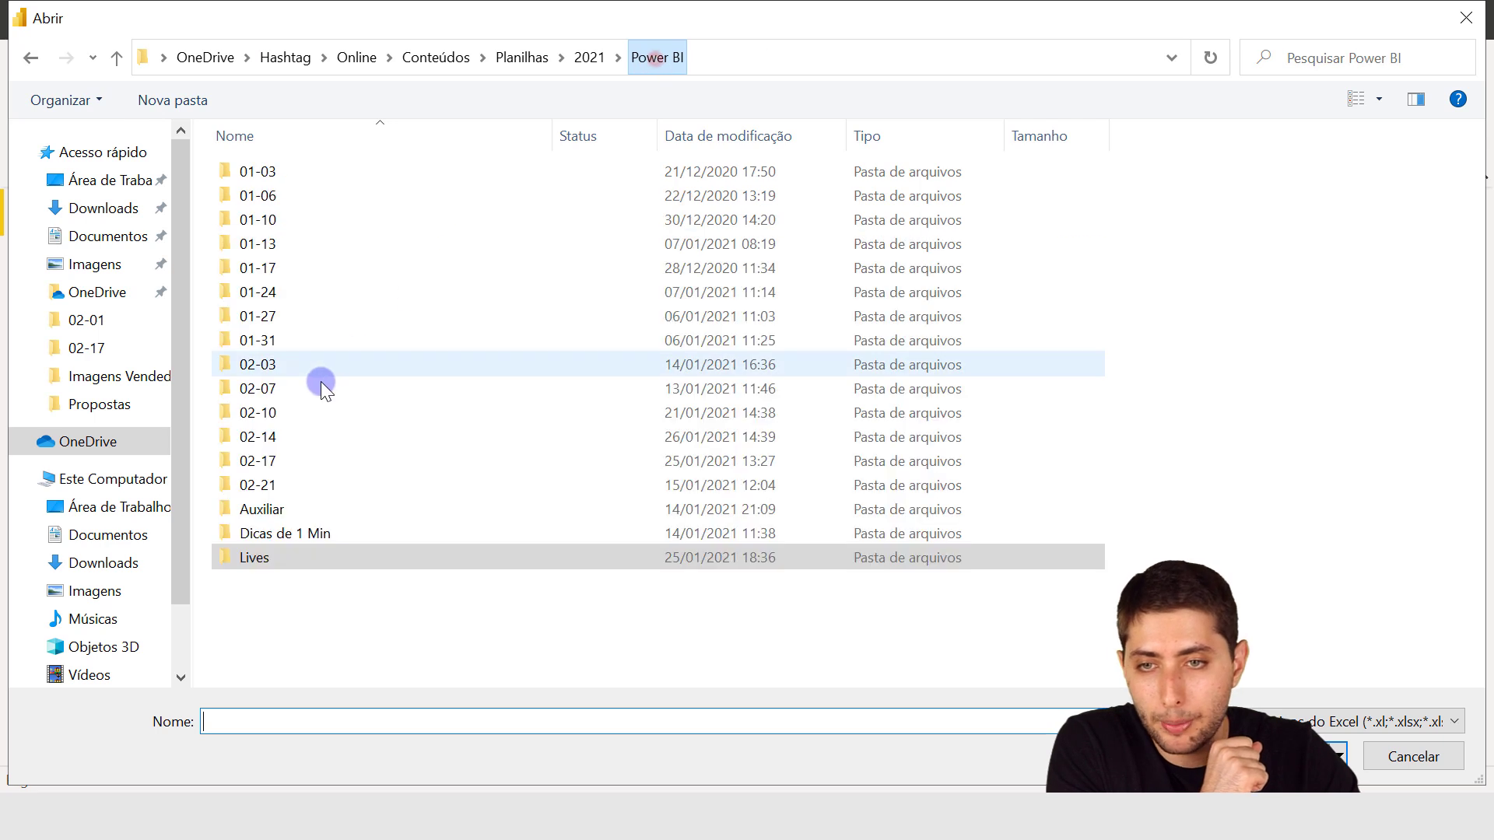
double_click(286, 462)
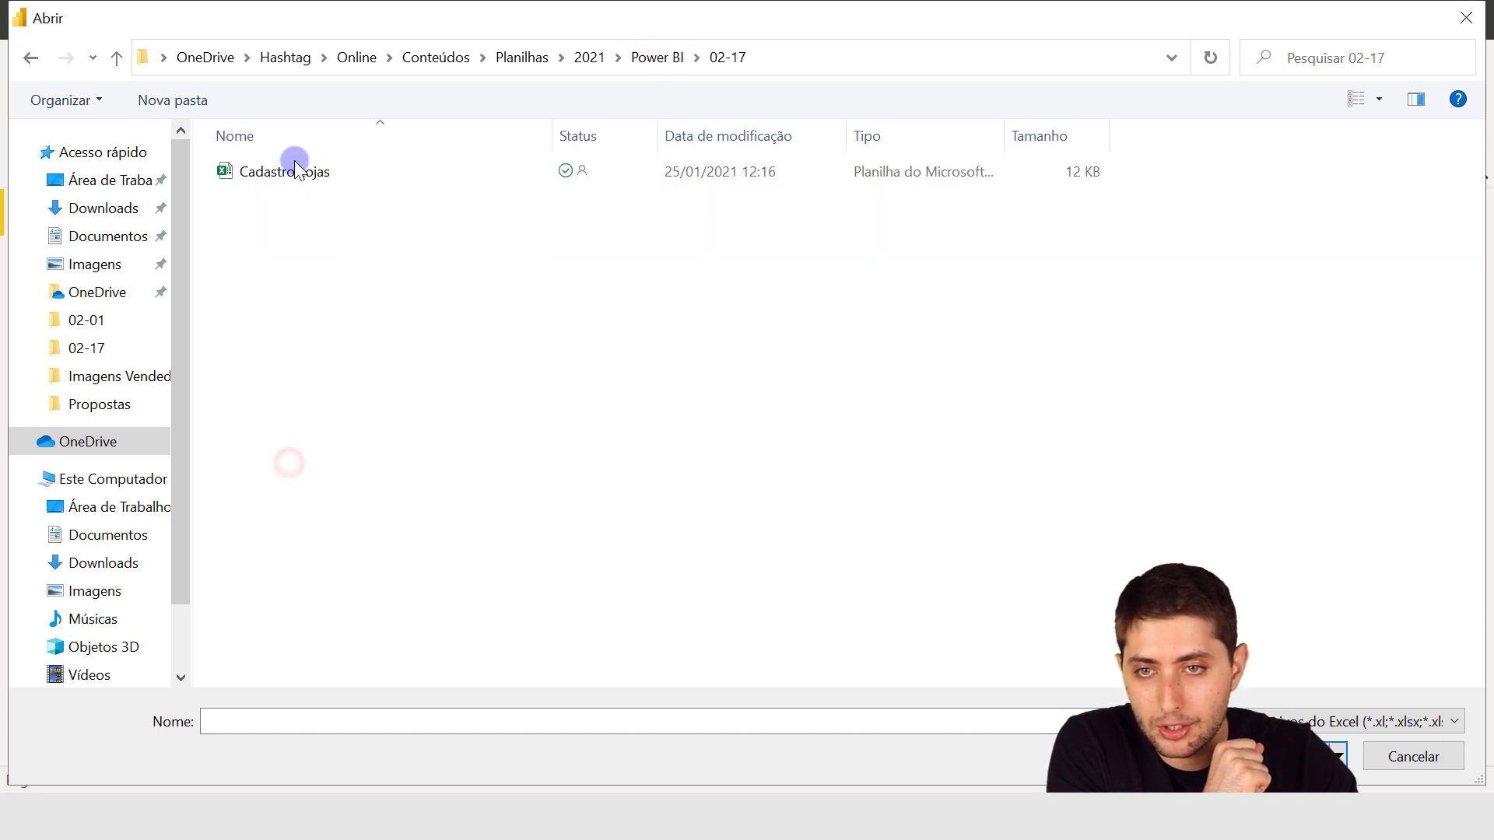
left_click(302, 173)
key("Return")
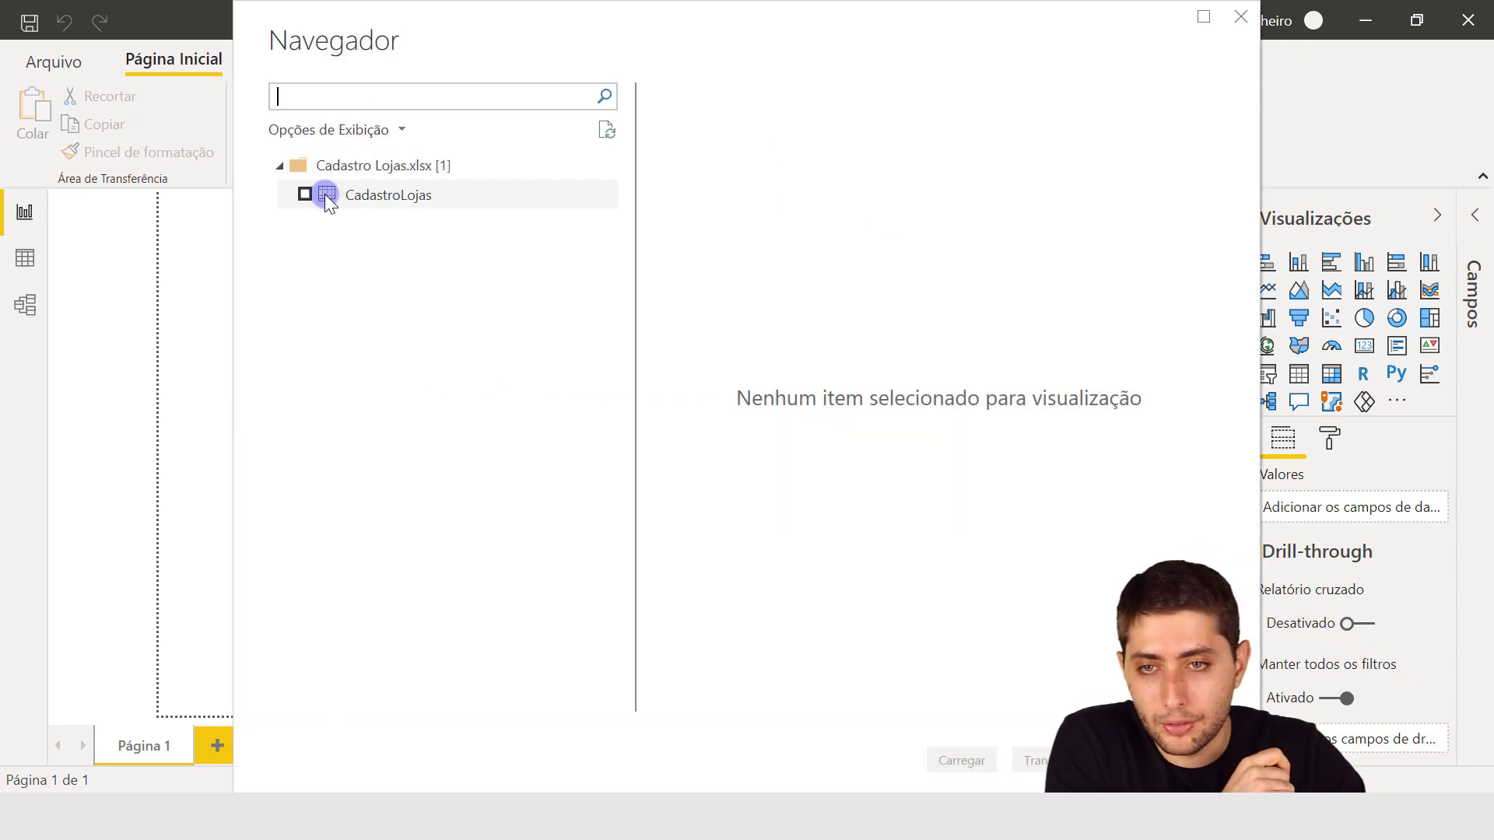
Select the CadastroLojas sheet, preview its last columns and load it into the Power Query editor for transformation
left_click(304, 195)
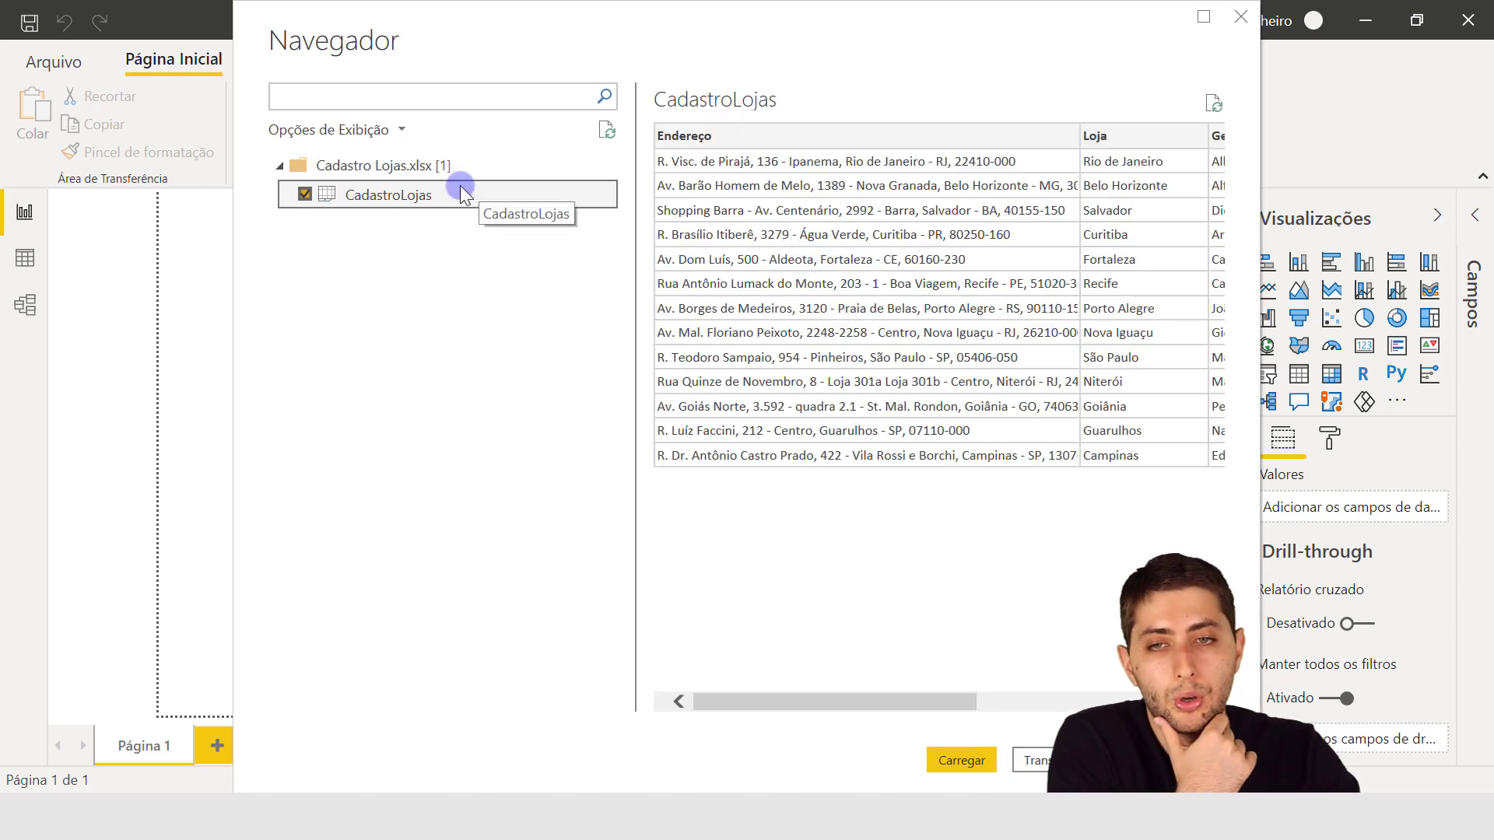
left_click_drag(944, 700, 1151, 700)
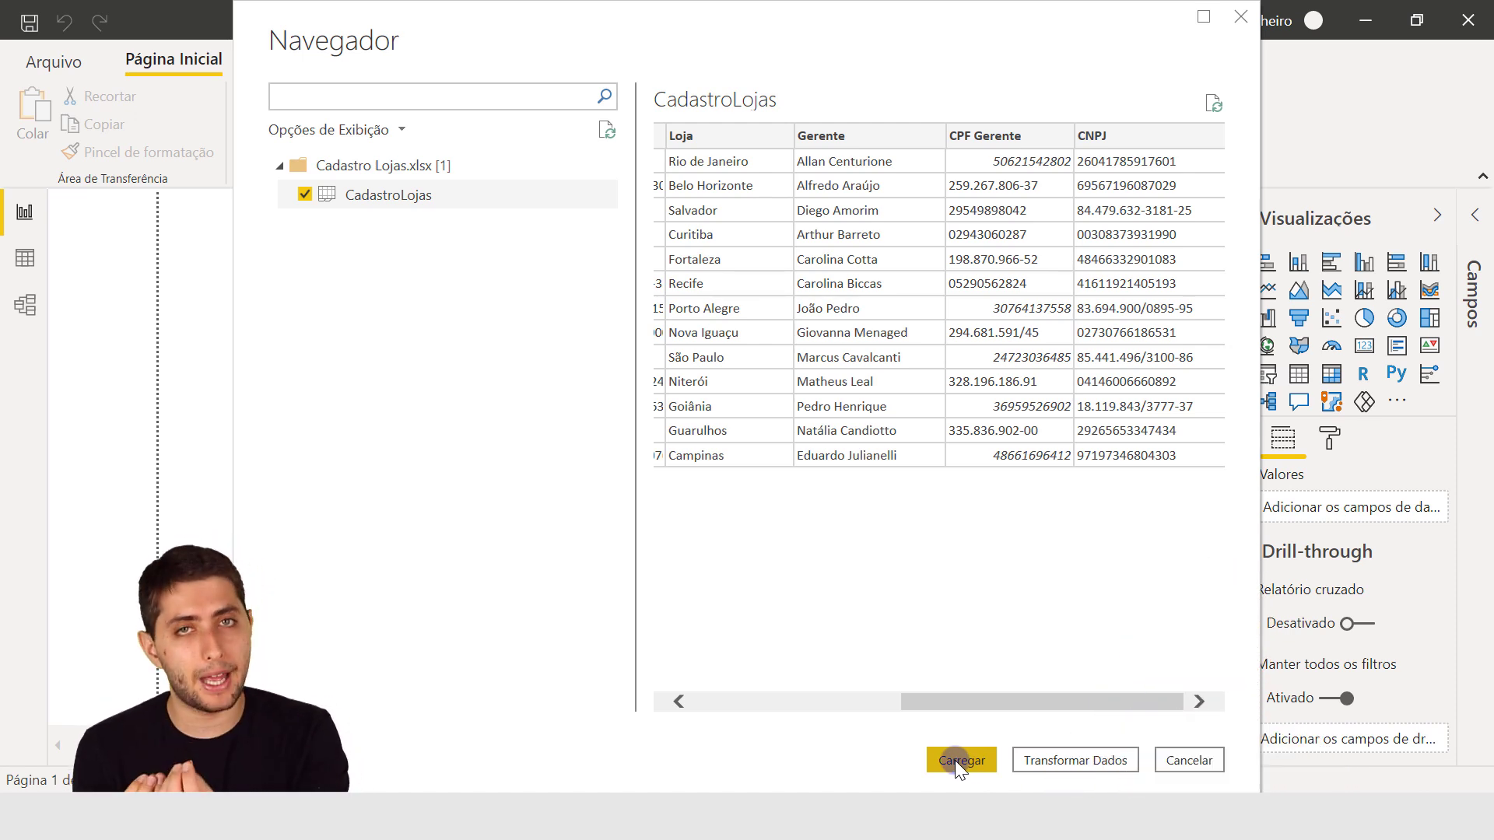
left_click(1029, 759)
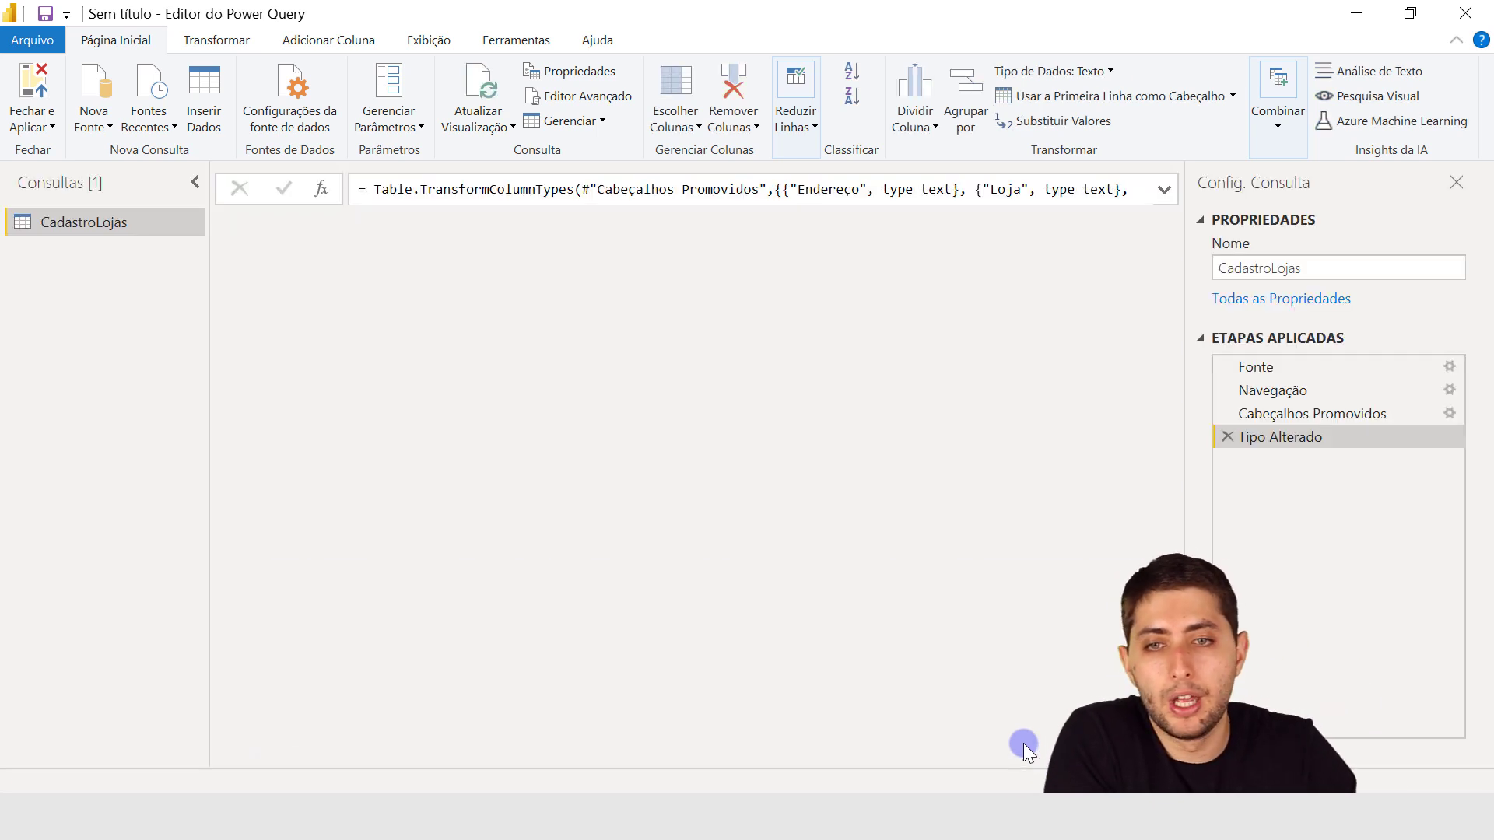
Examine the data types of the Loja, Gerente, CPF Gerente and CNPJ columns, including the type options for Gerente
left_click(823, 759)
left_click_drag(823, 759, 1034, 707)
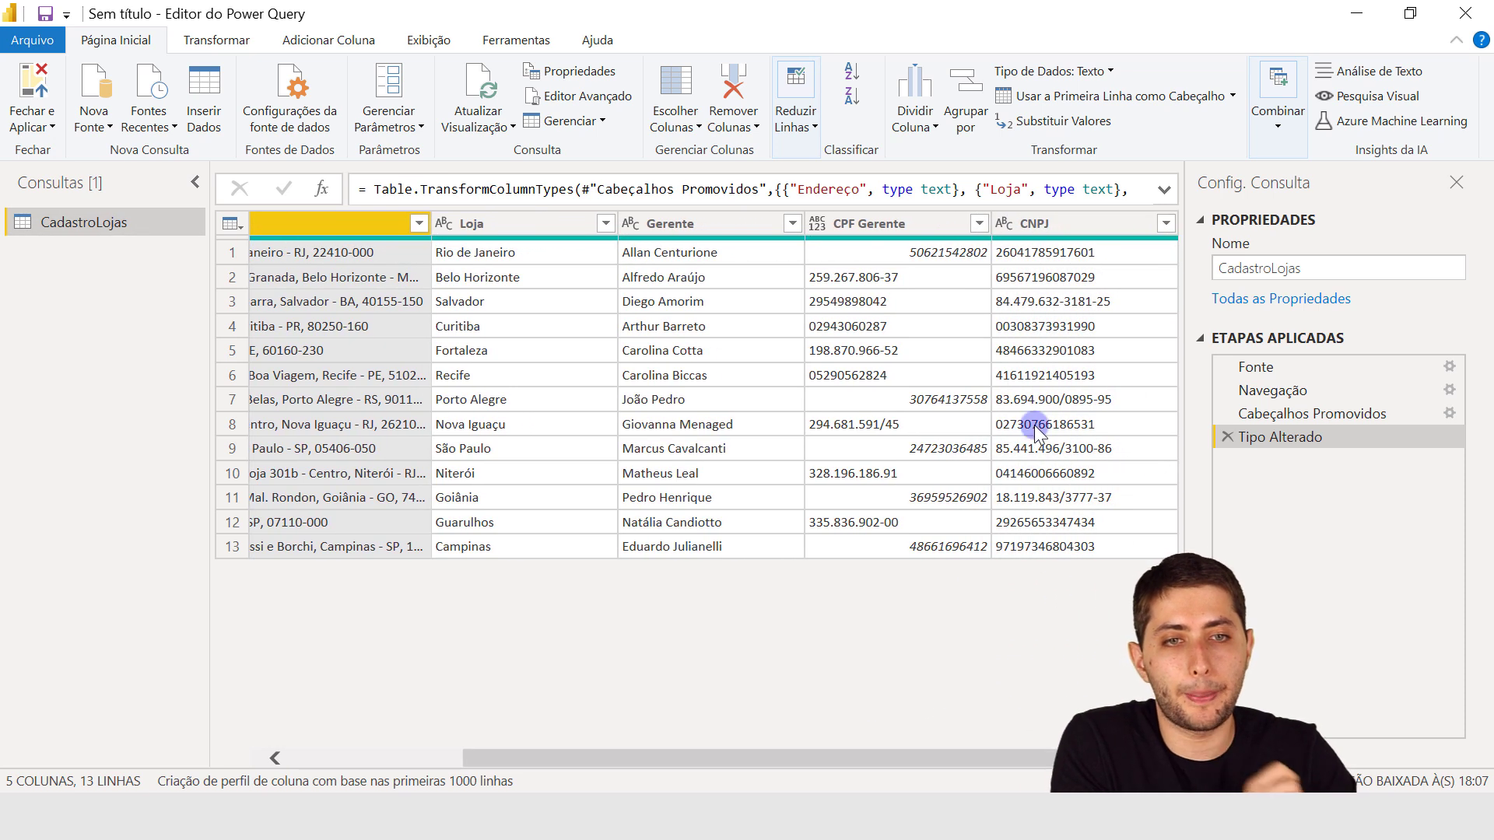
left_click(907, 223)
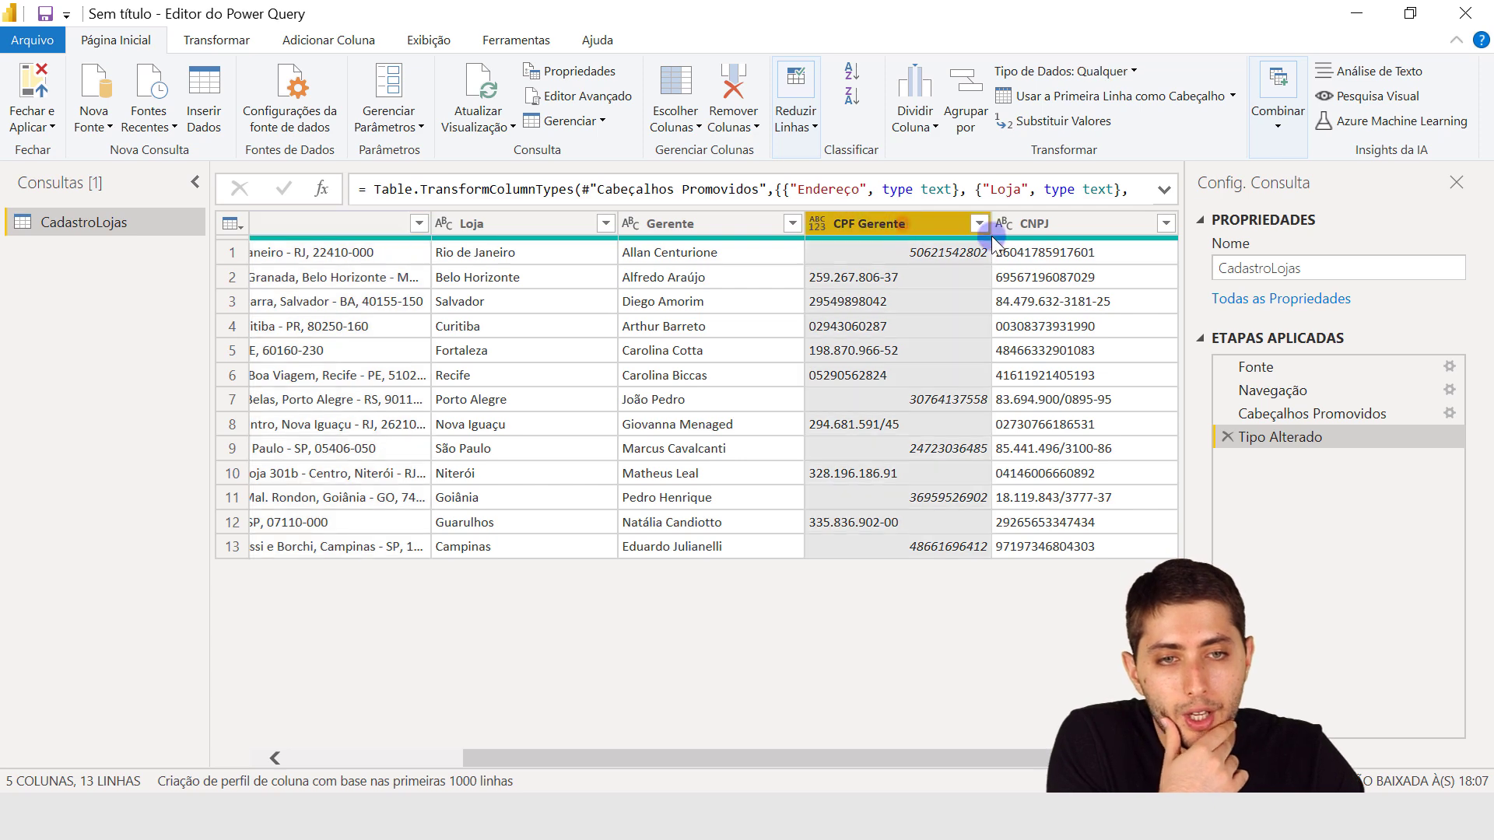
left_click(751, 223)
left_click(494, 225)
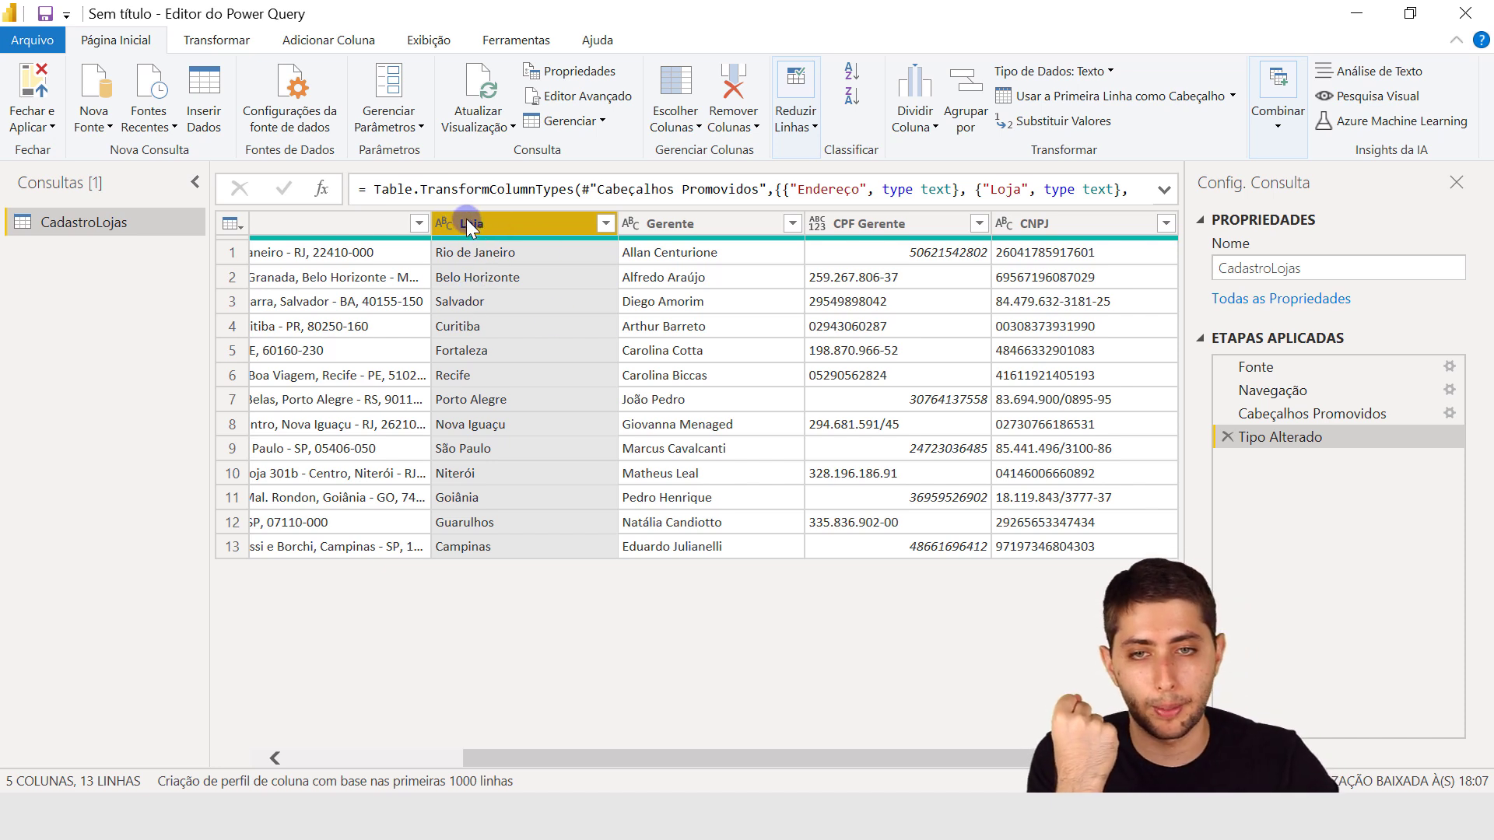
left_click(678, 225)
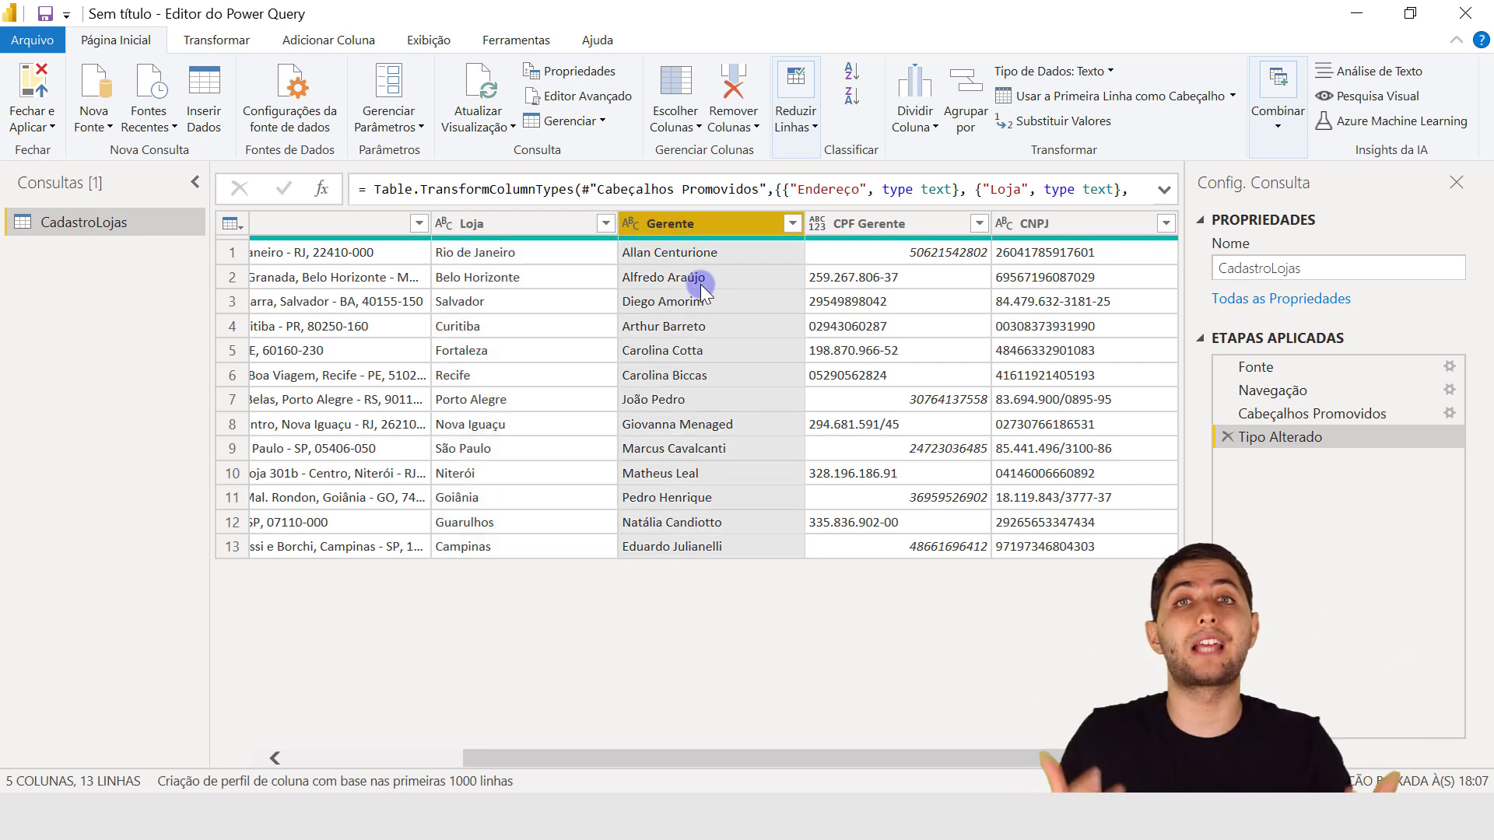
left_click(632, 225)
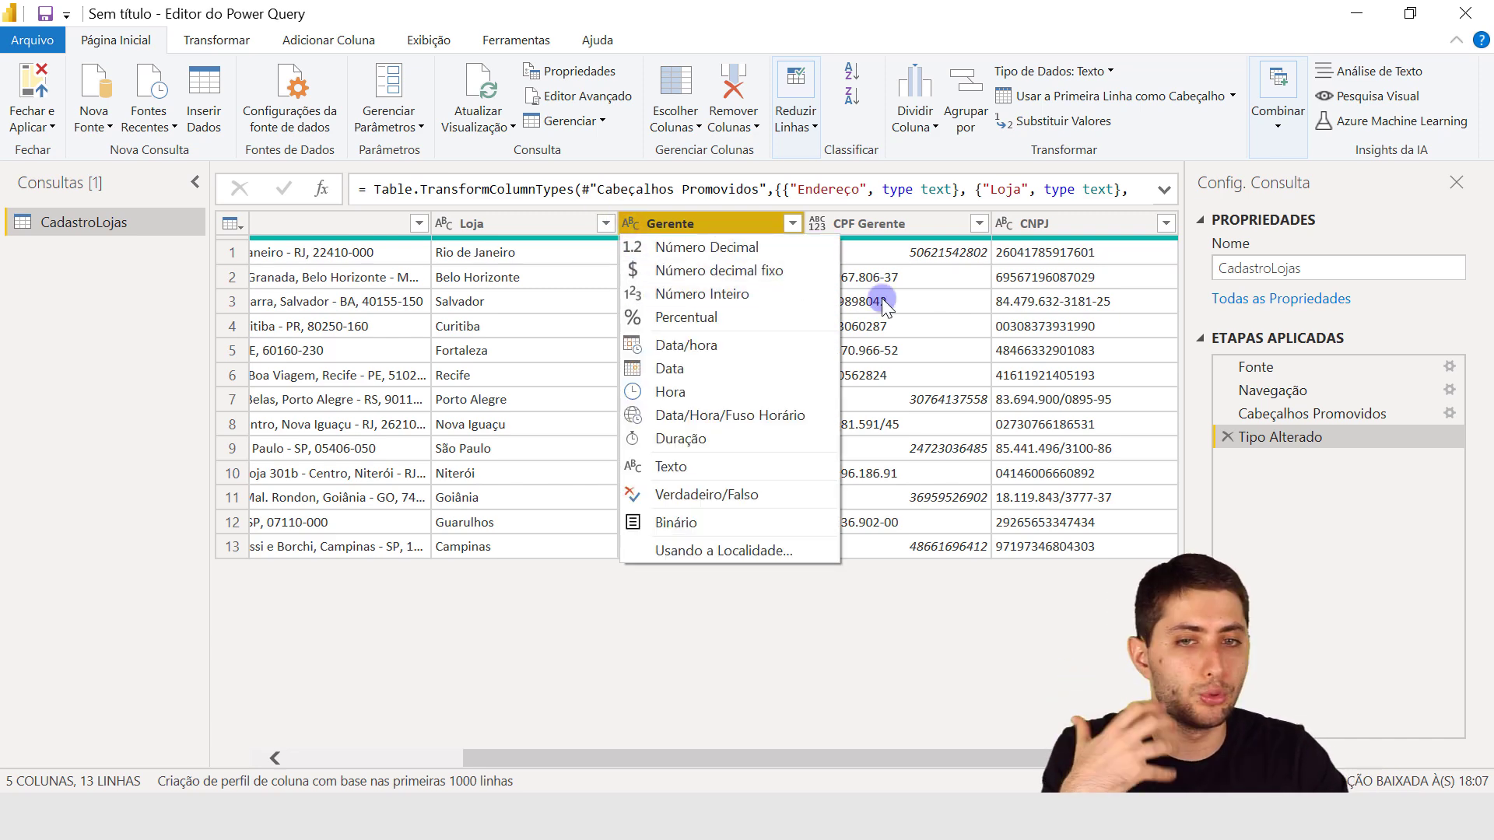
left_click(921, 286)
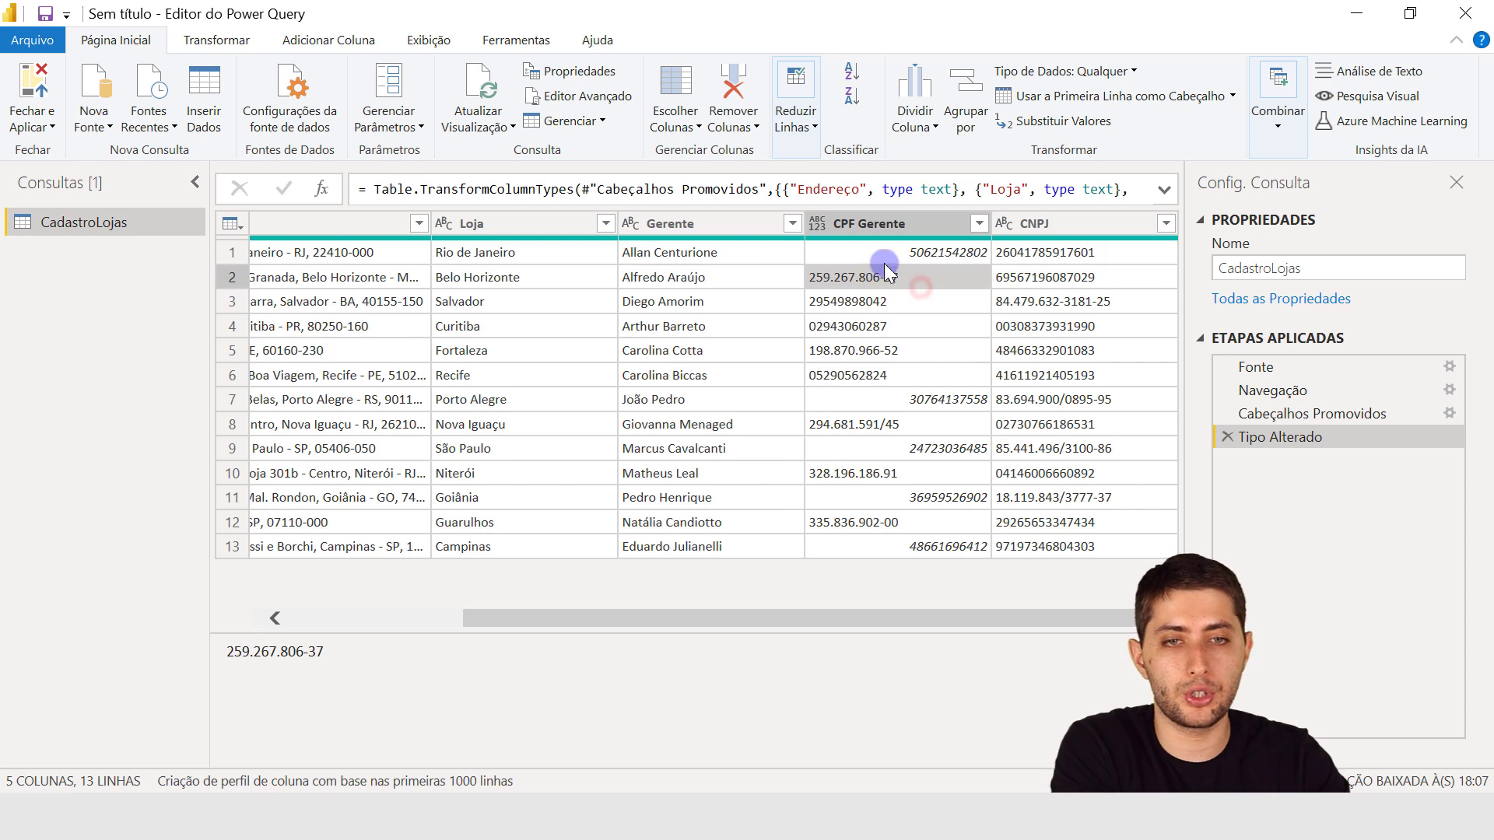
left_click(880, 223)
left_click(1027, 223)
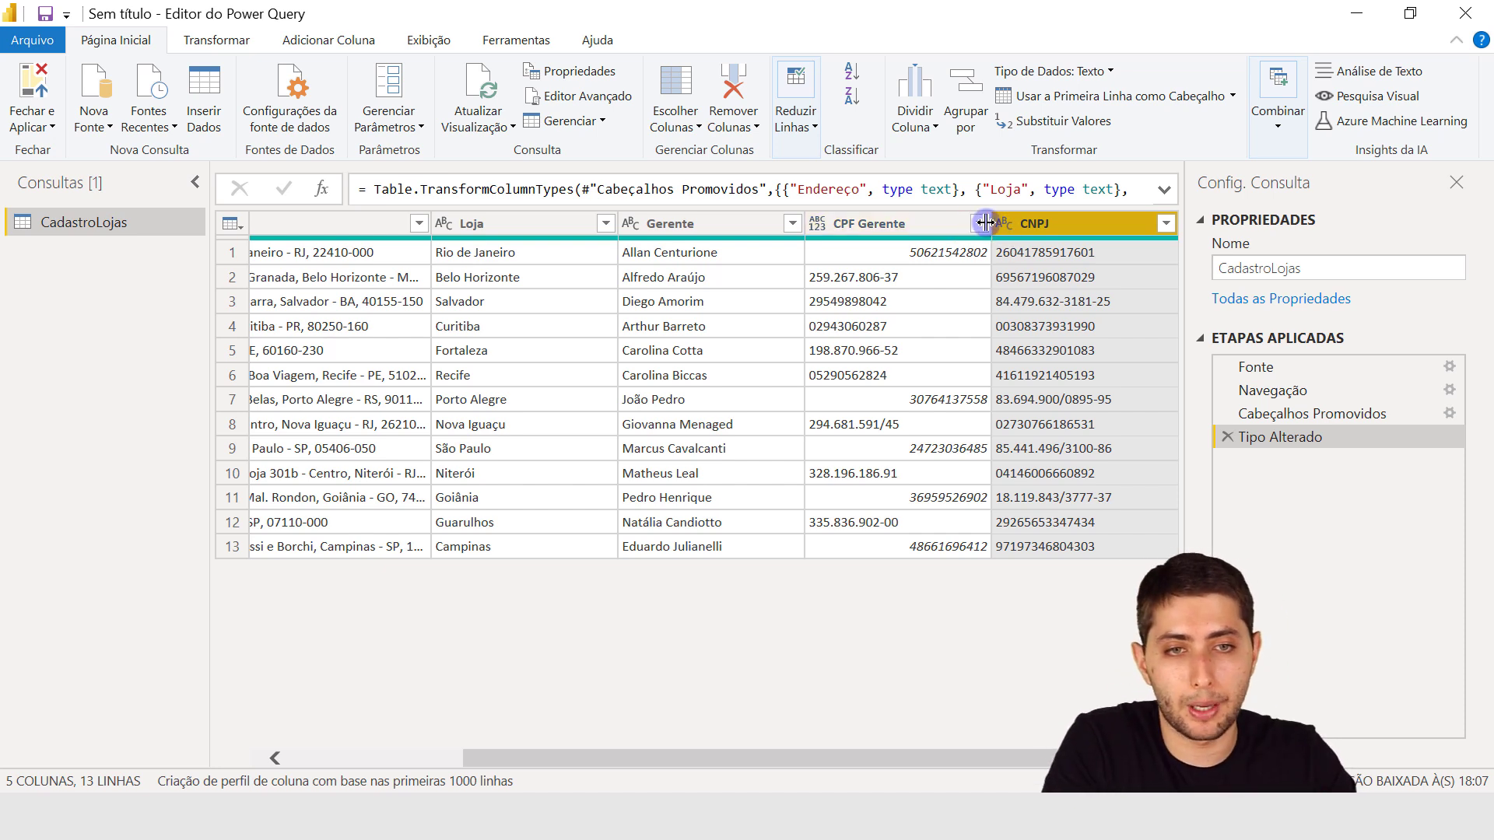
Select the CPF Gerente and CNPJ columns together and show the commands for transforming existing columns
left_click(851, 225)
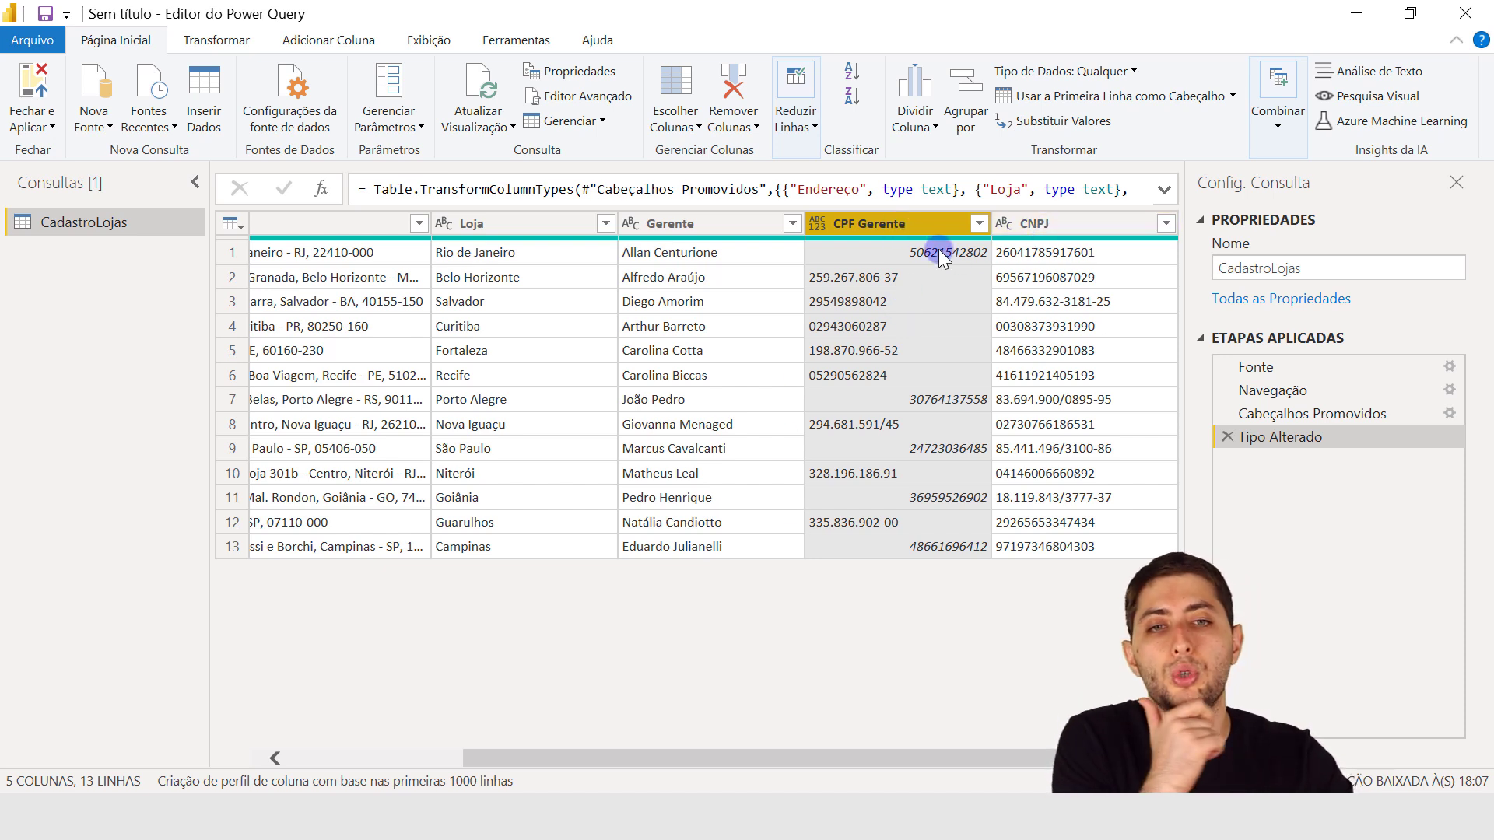
left_click(1019, 214)
left_click(907, 219)
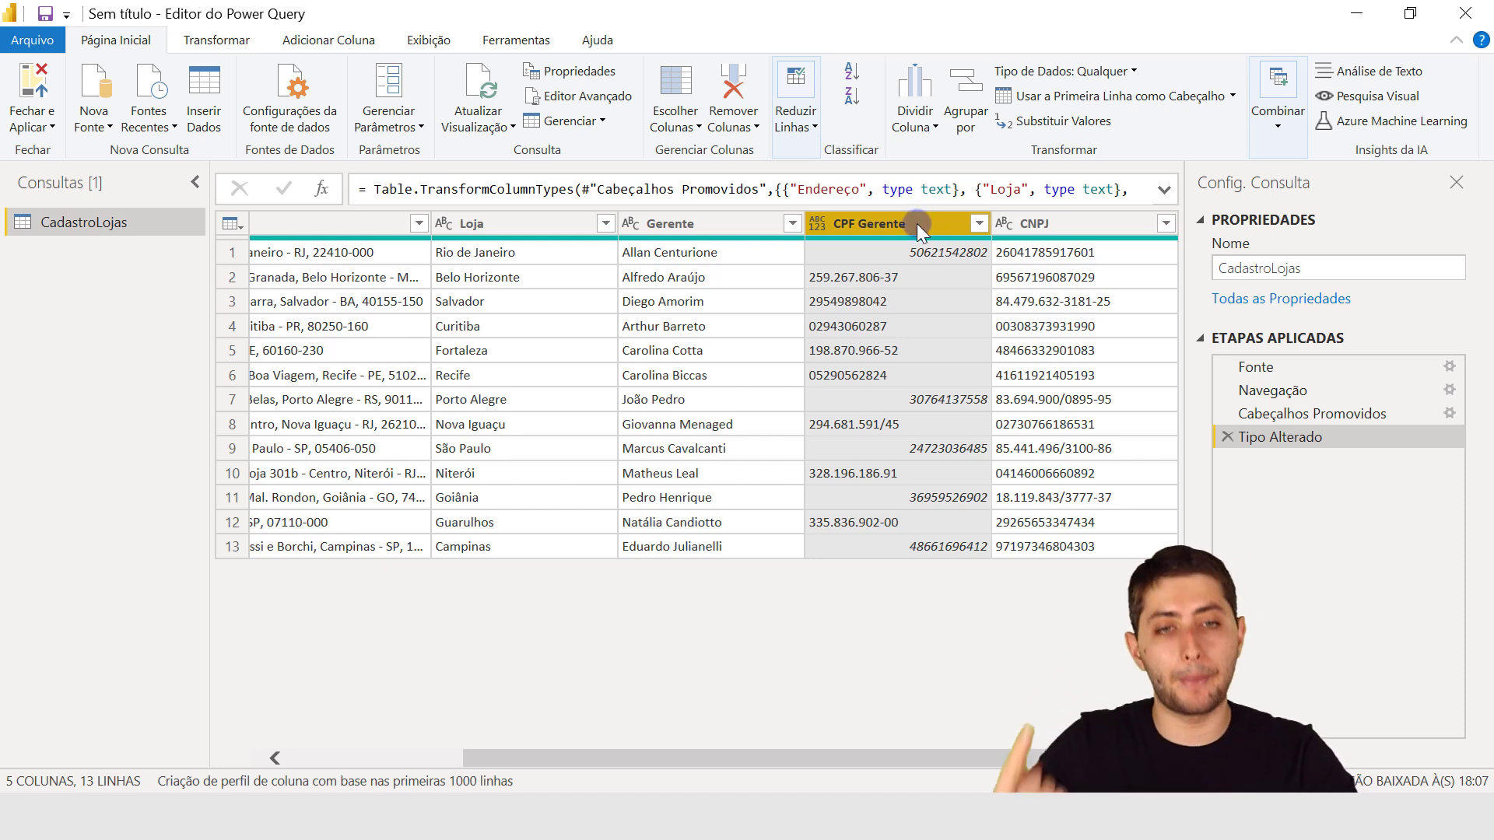
left_click(1090, 224, "ctrl")
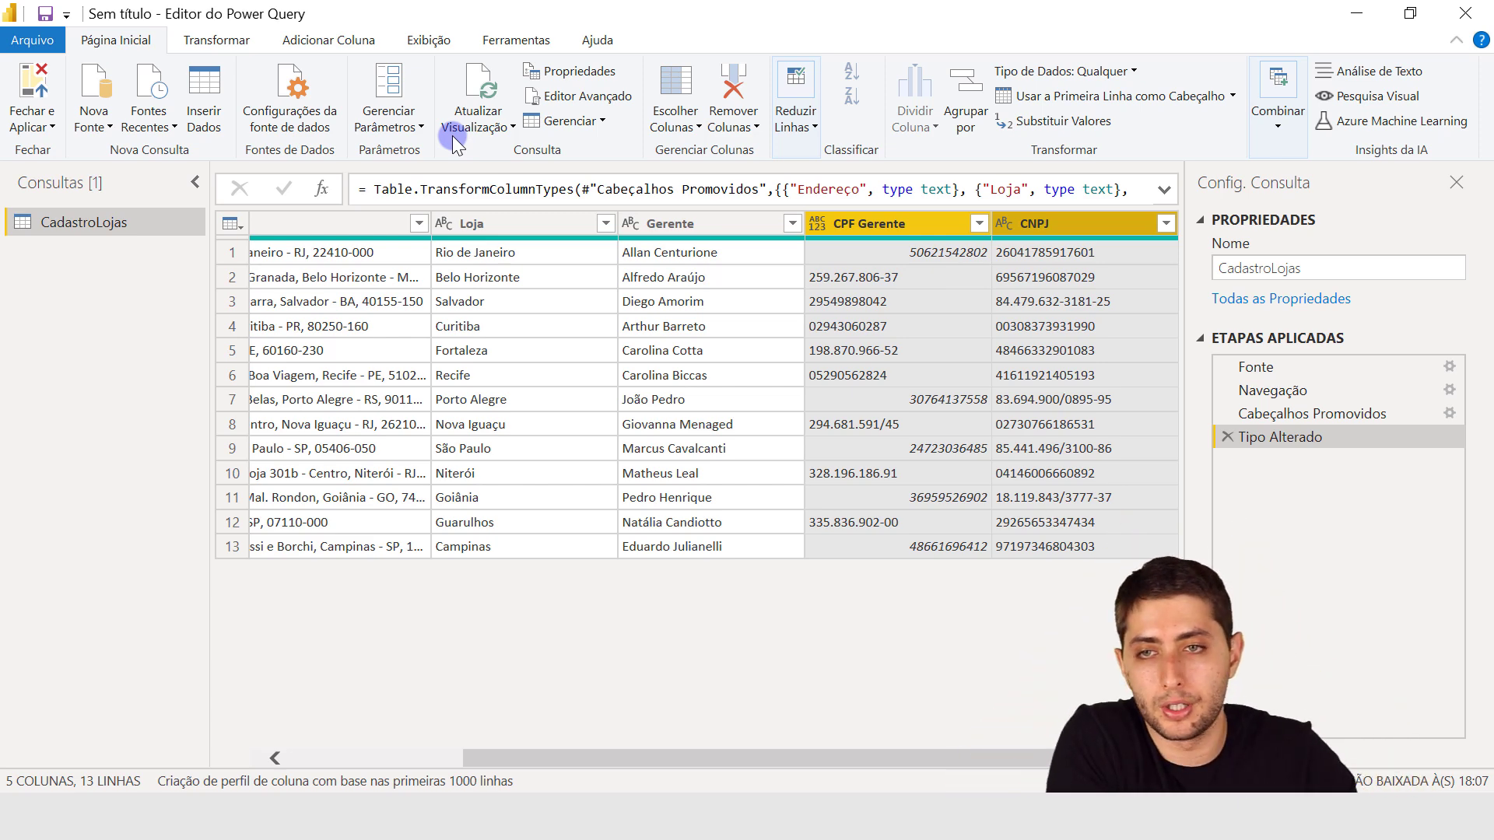
left_click(217, 44)
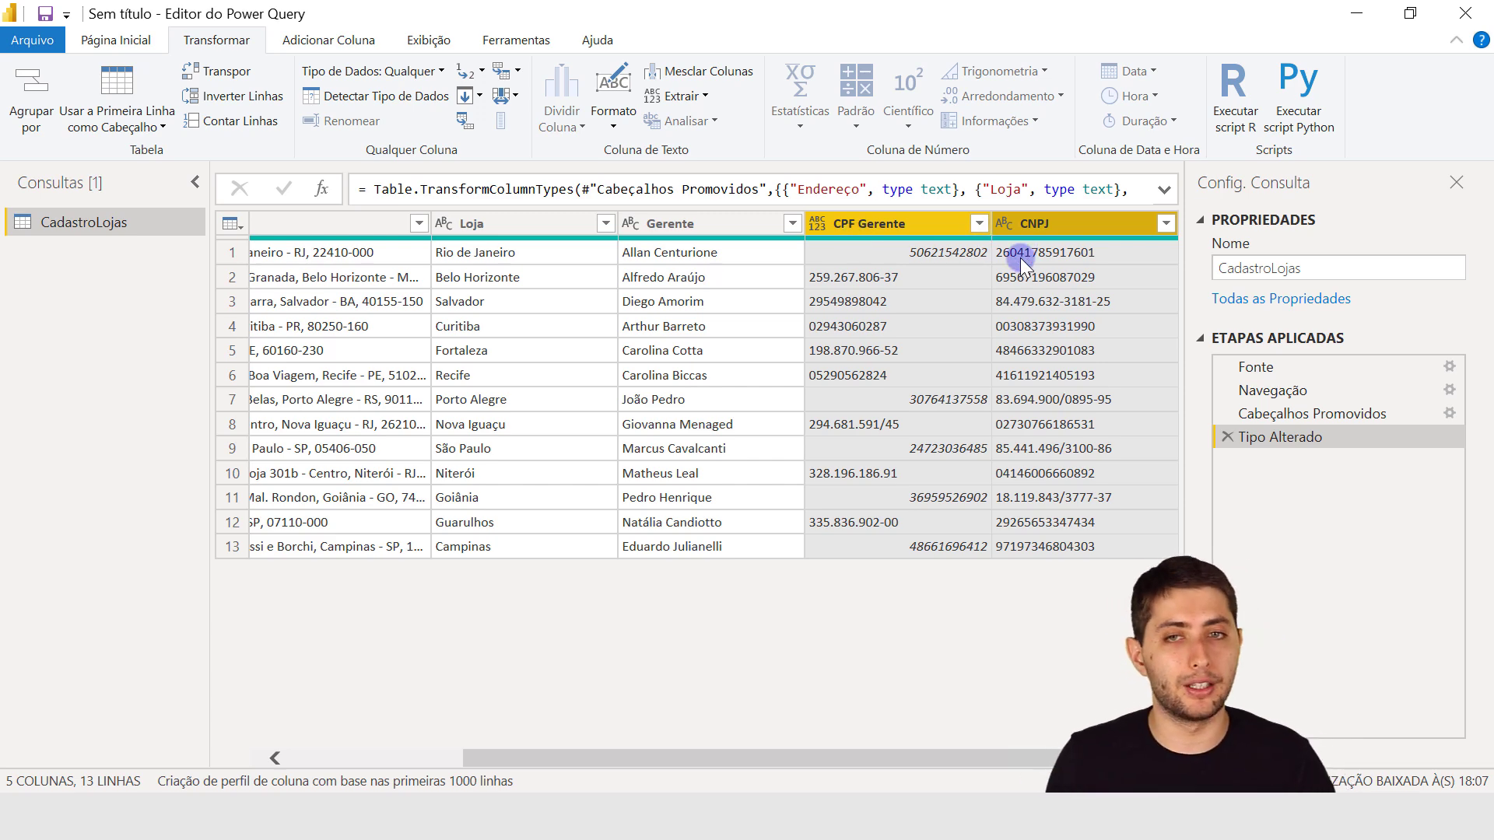
Look through the available data types for the CPF Gerente column
left_click(960, 253)
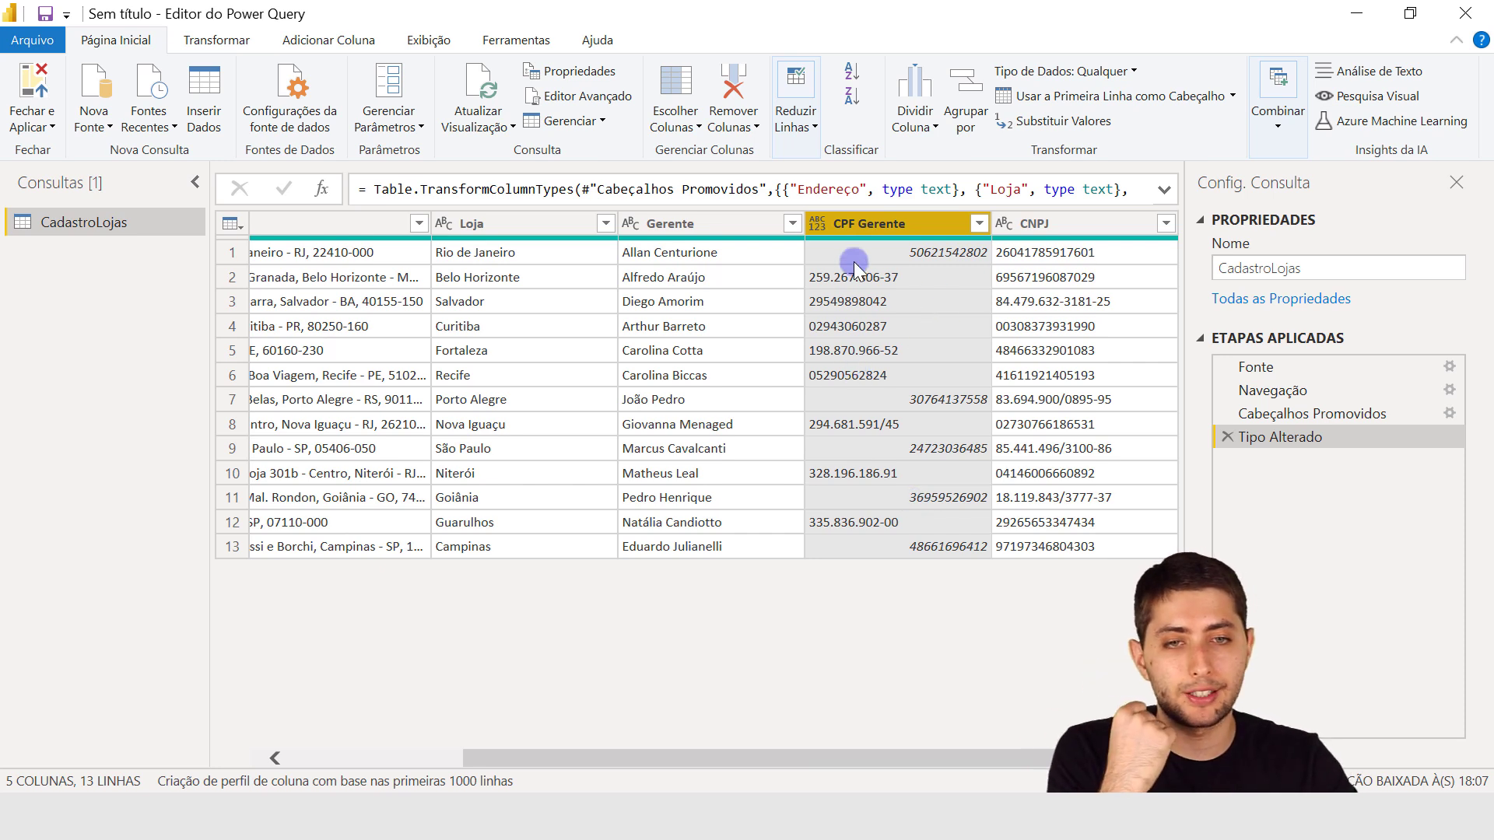
left_click(816, 222)
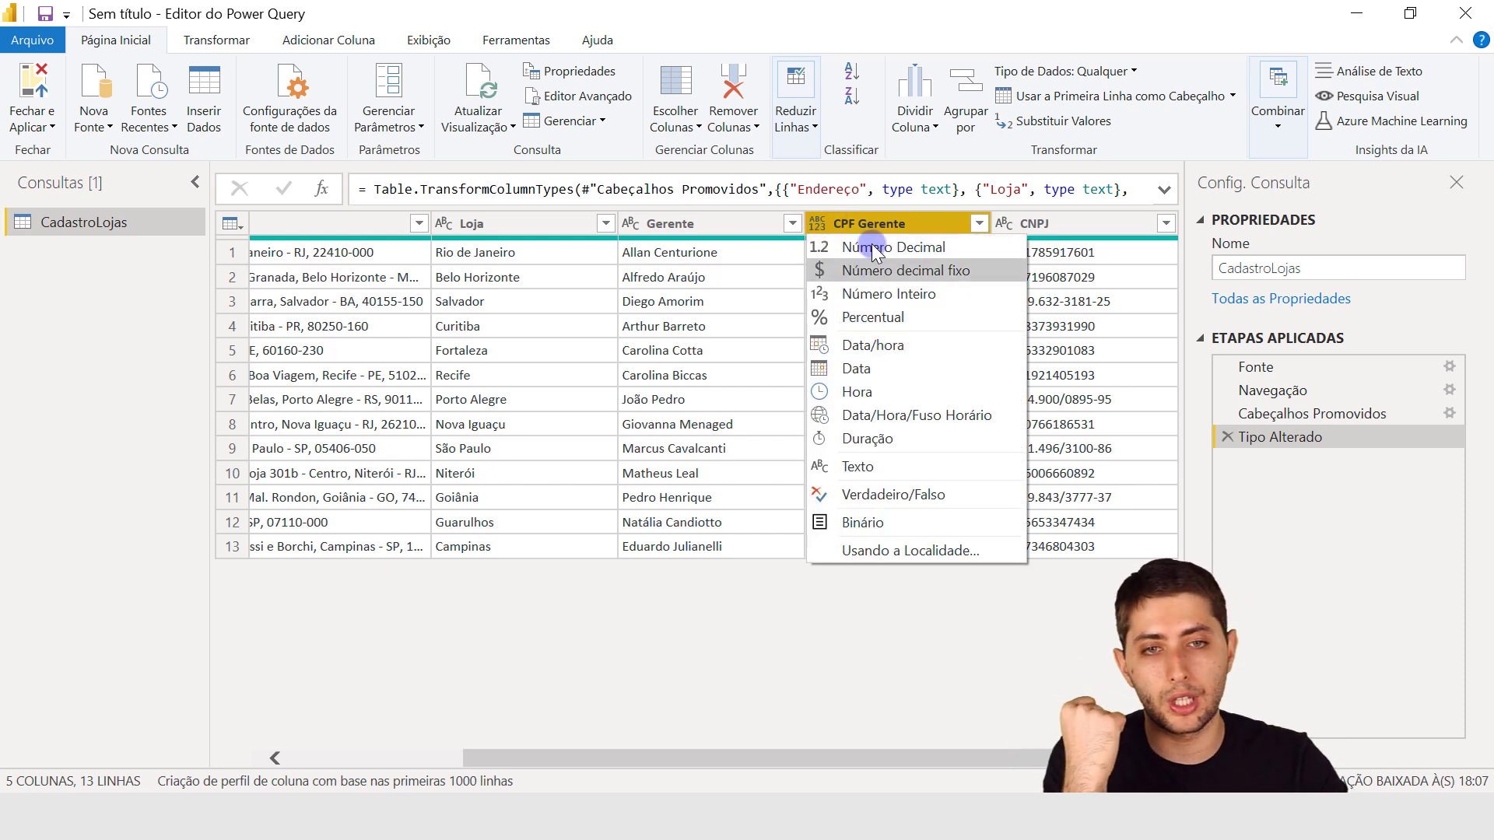
left_click(894, 241)
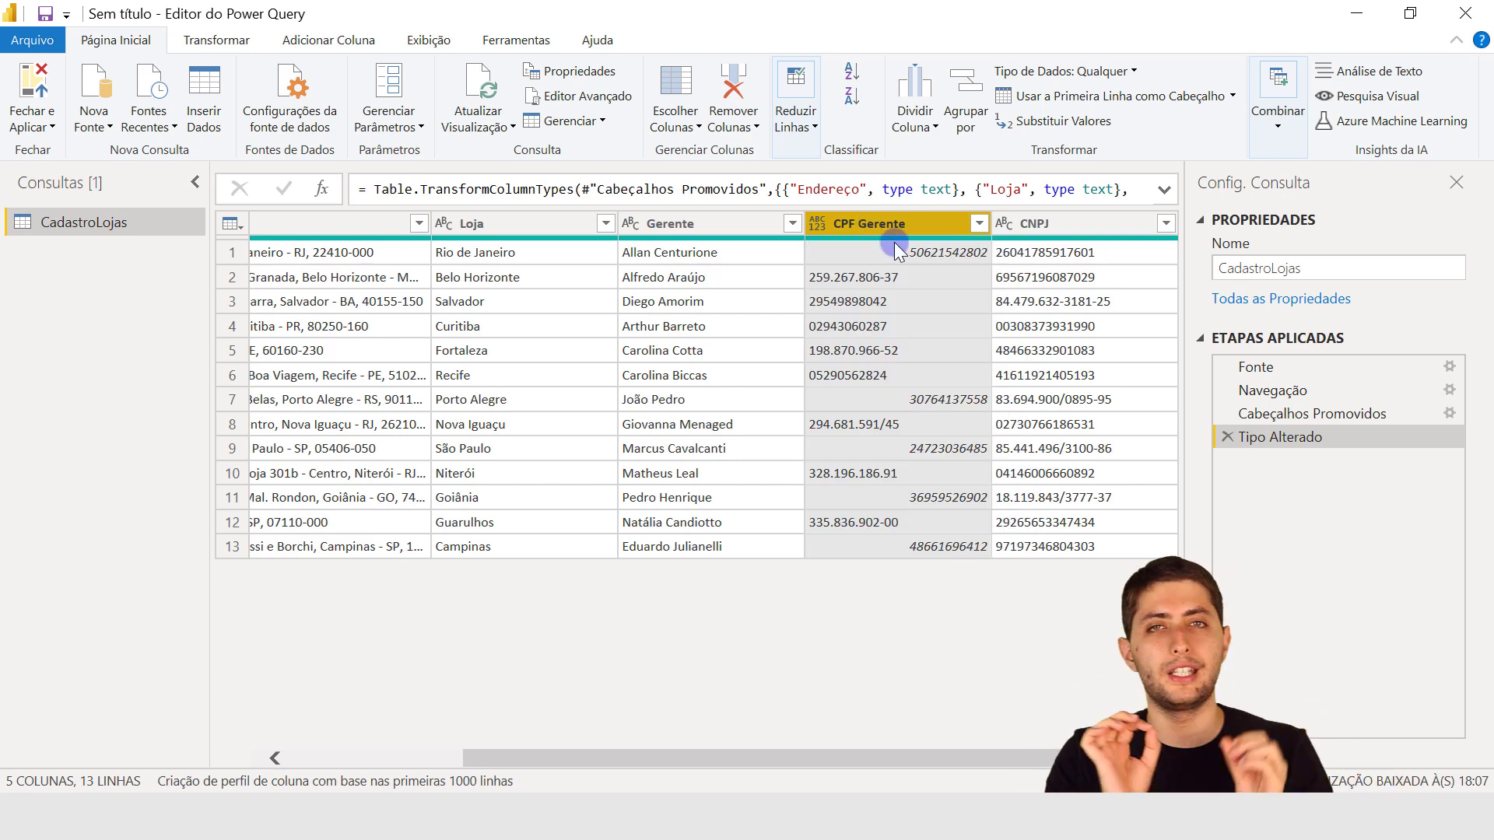
Change the data type of the CPF Gerente column to Texto
left_click(817, 225)
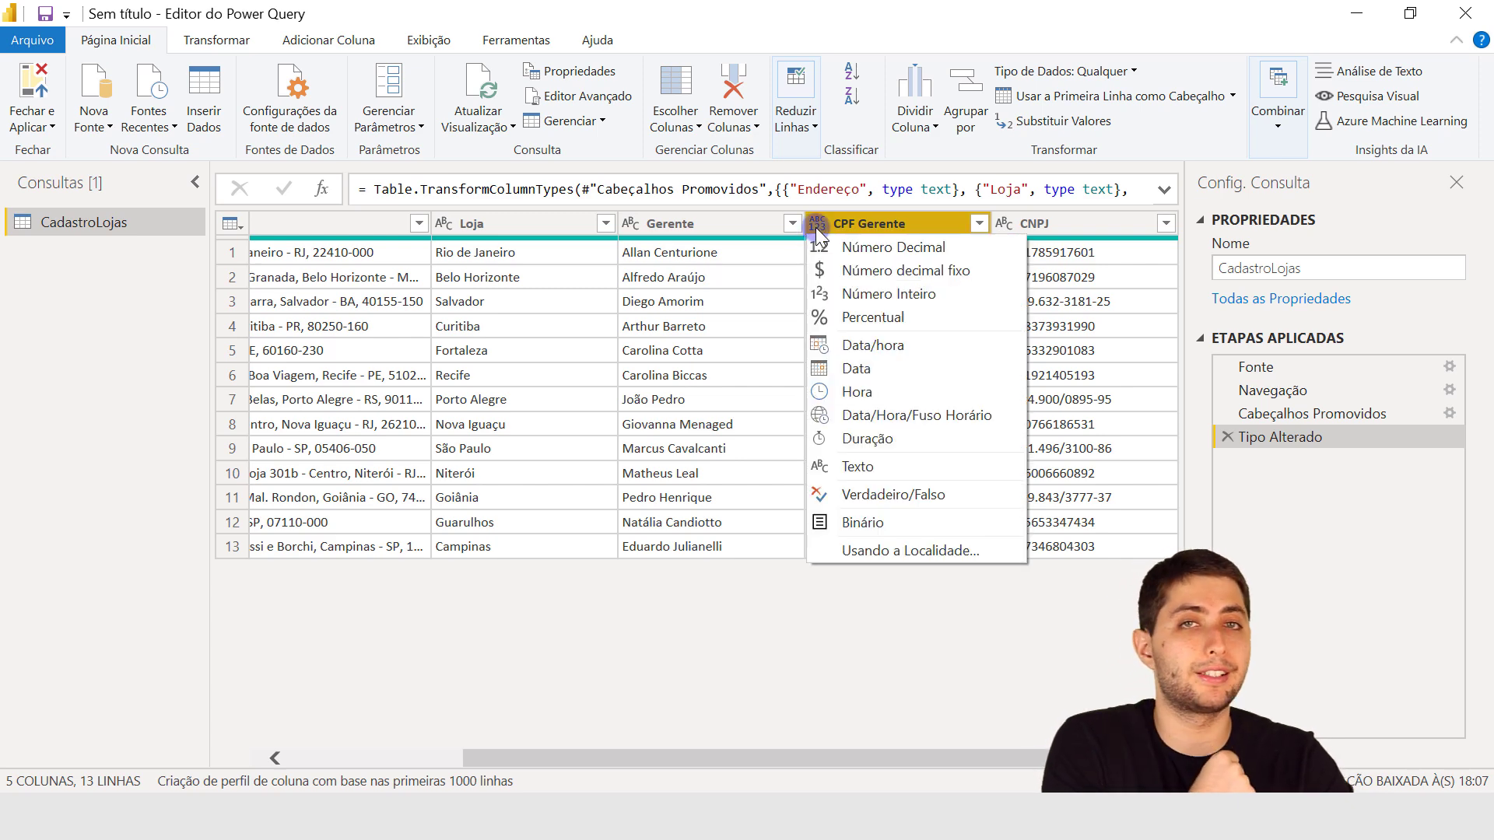
left_click(817, 225)
left_click(818, 226)
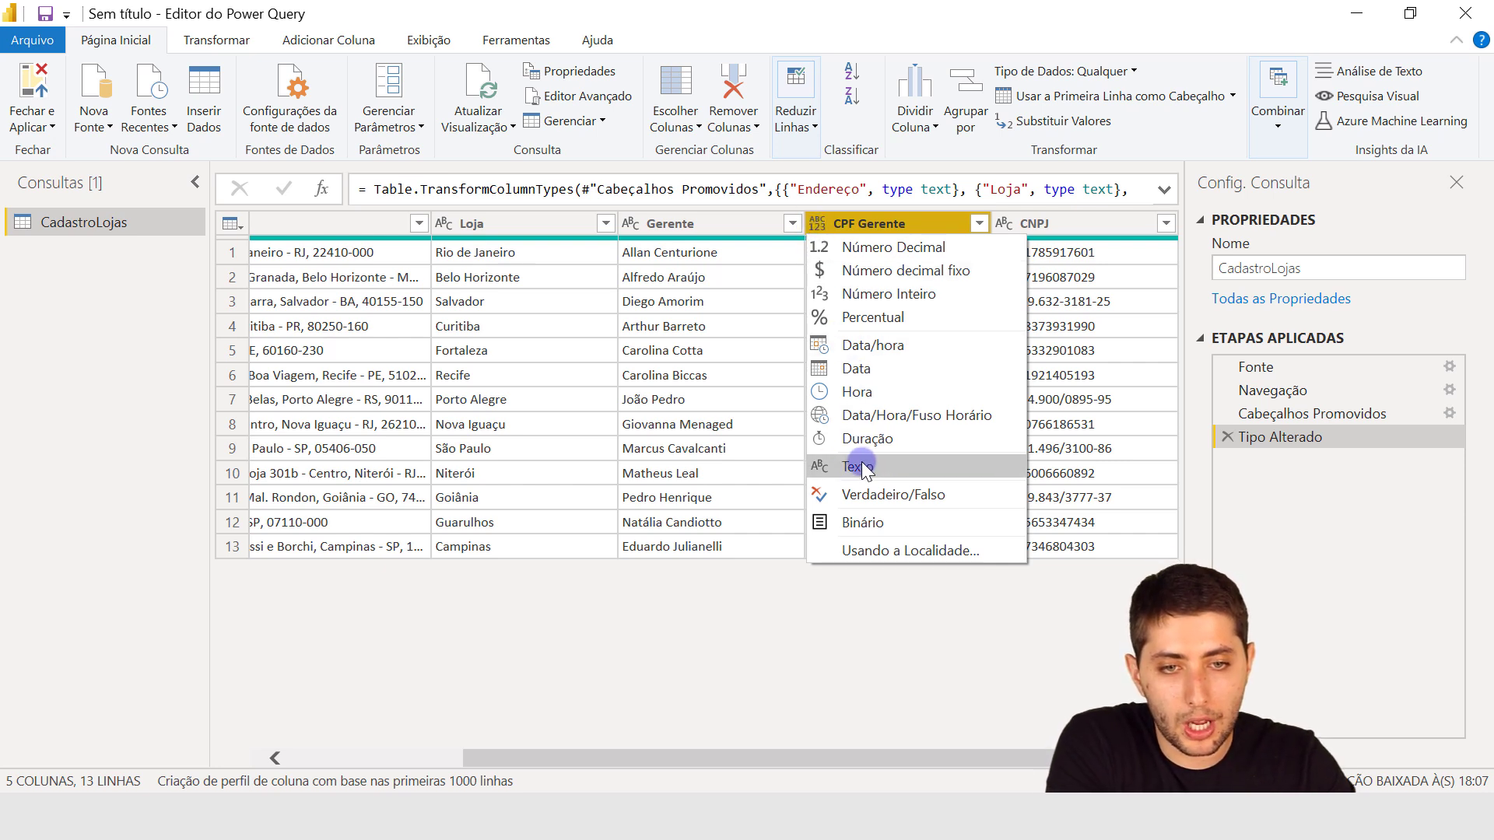
left_click(893, 31)
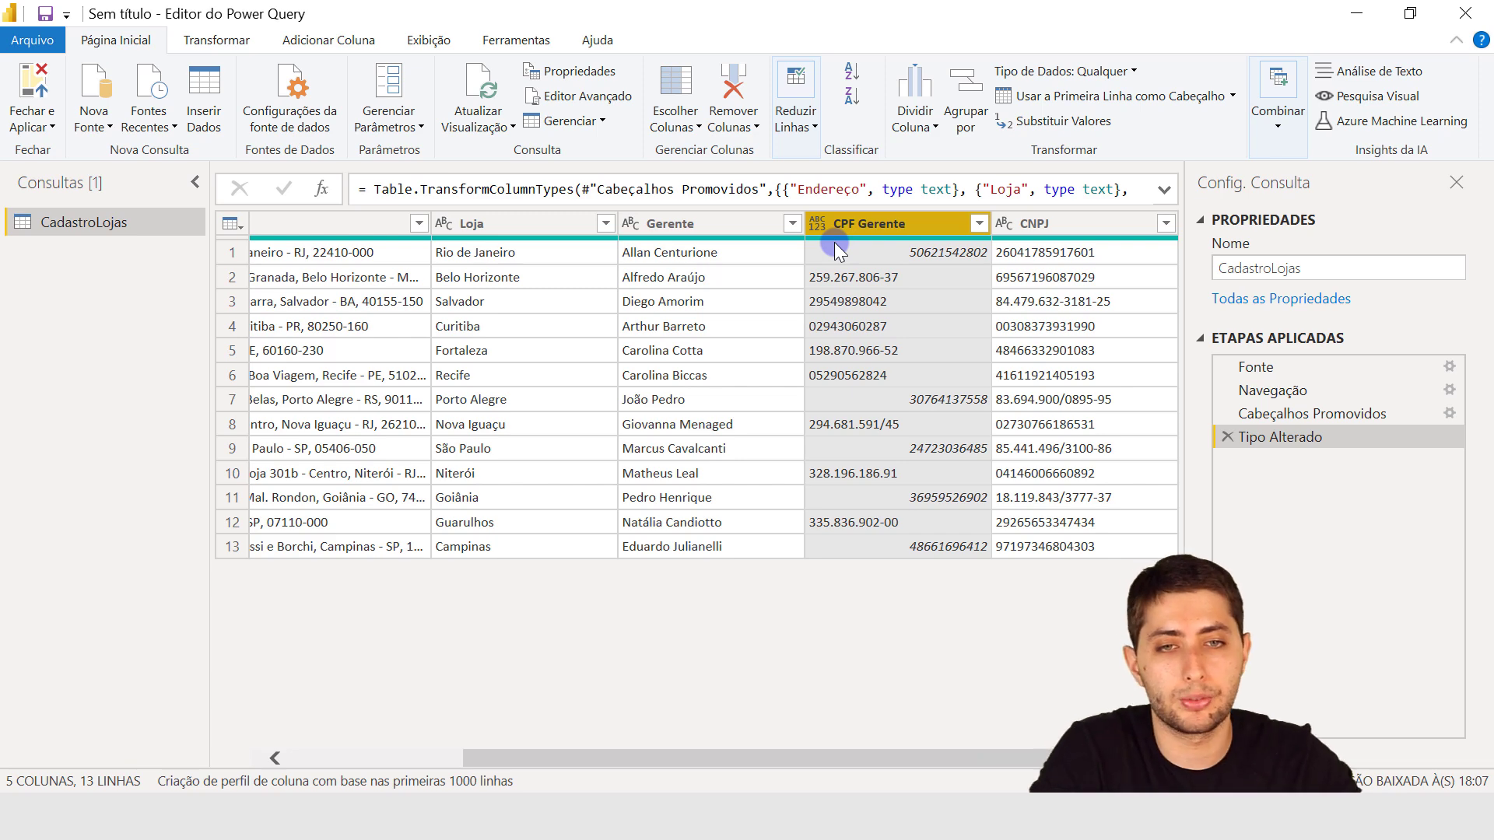
left_click(815, 221)
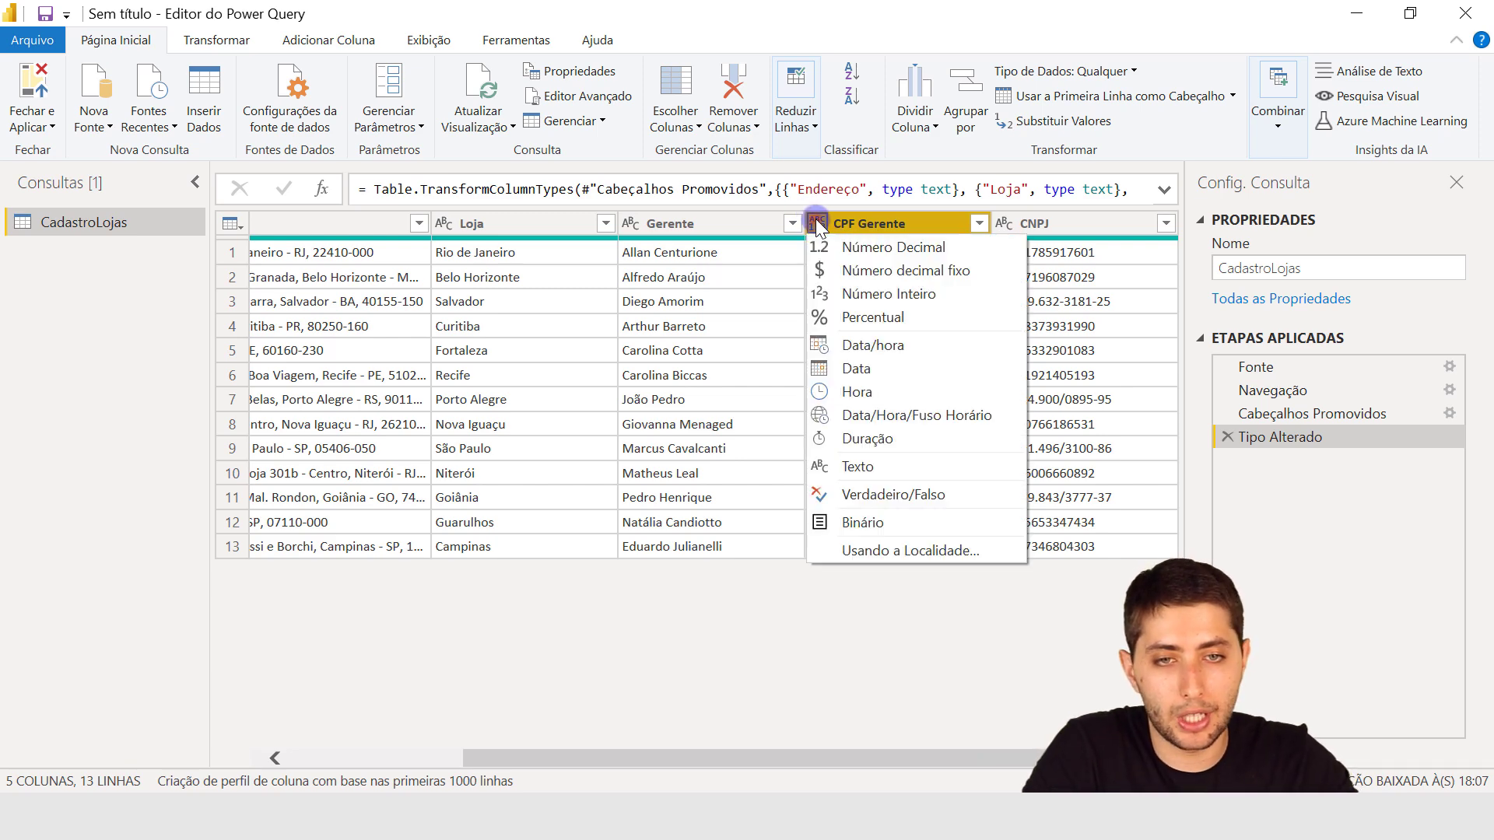
left_click(875, 468)
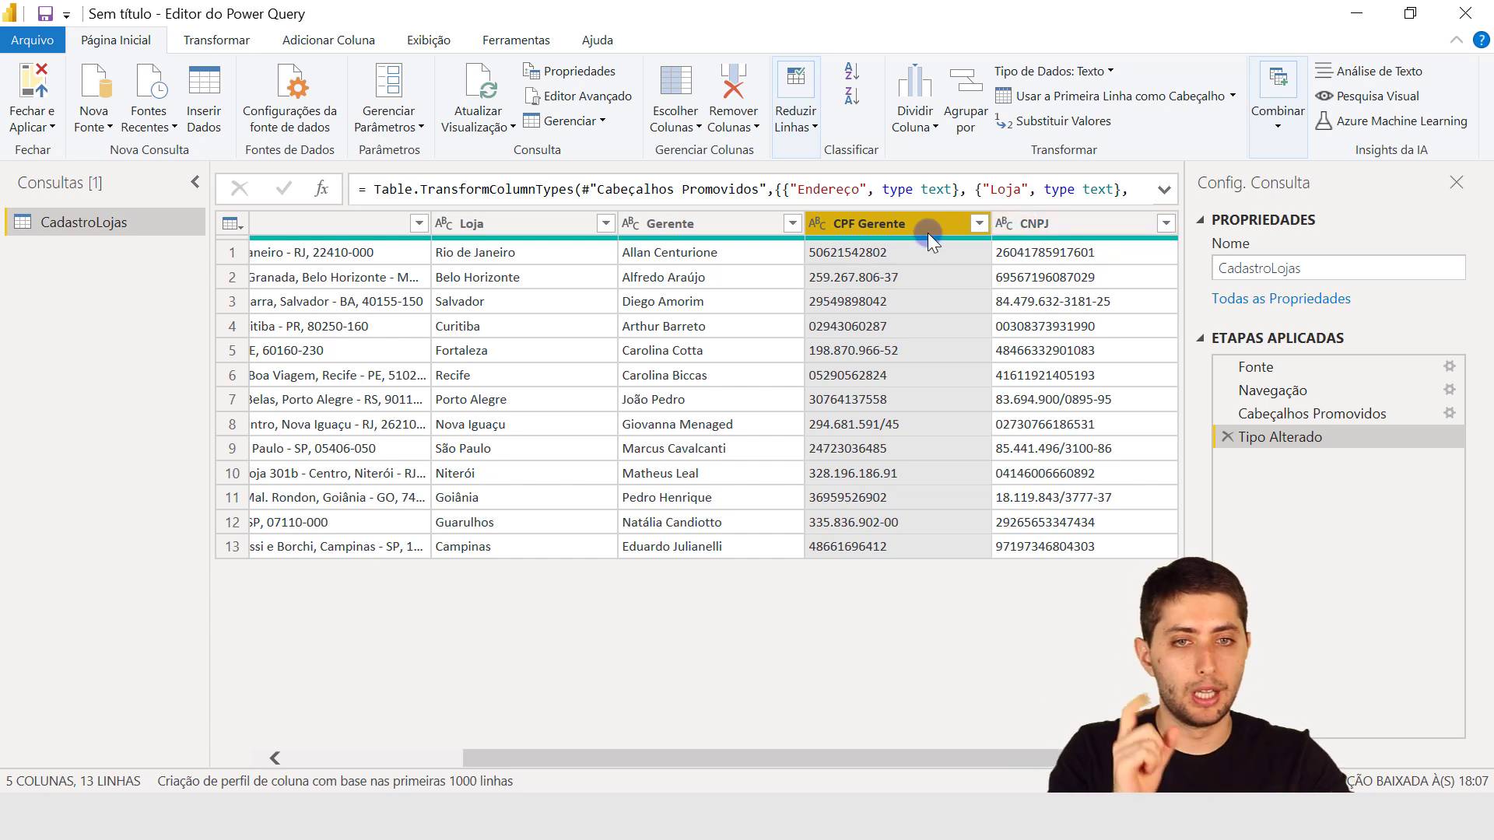
Select the CPF Gerente and CNPJ columns together and replace every "." in them with nothing
left_click(1037, 220, "ctrl")
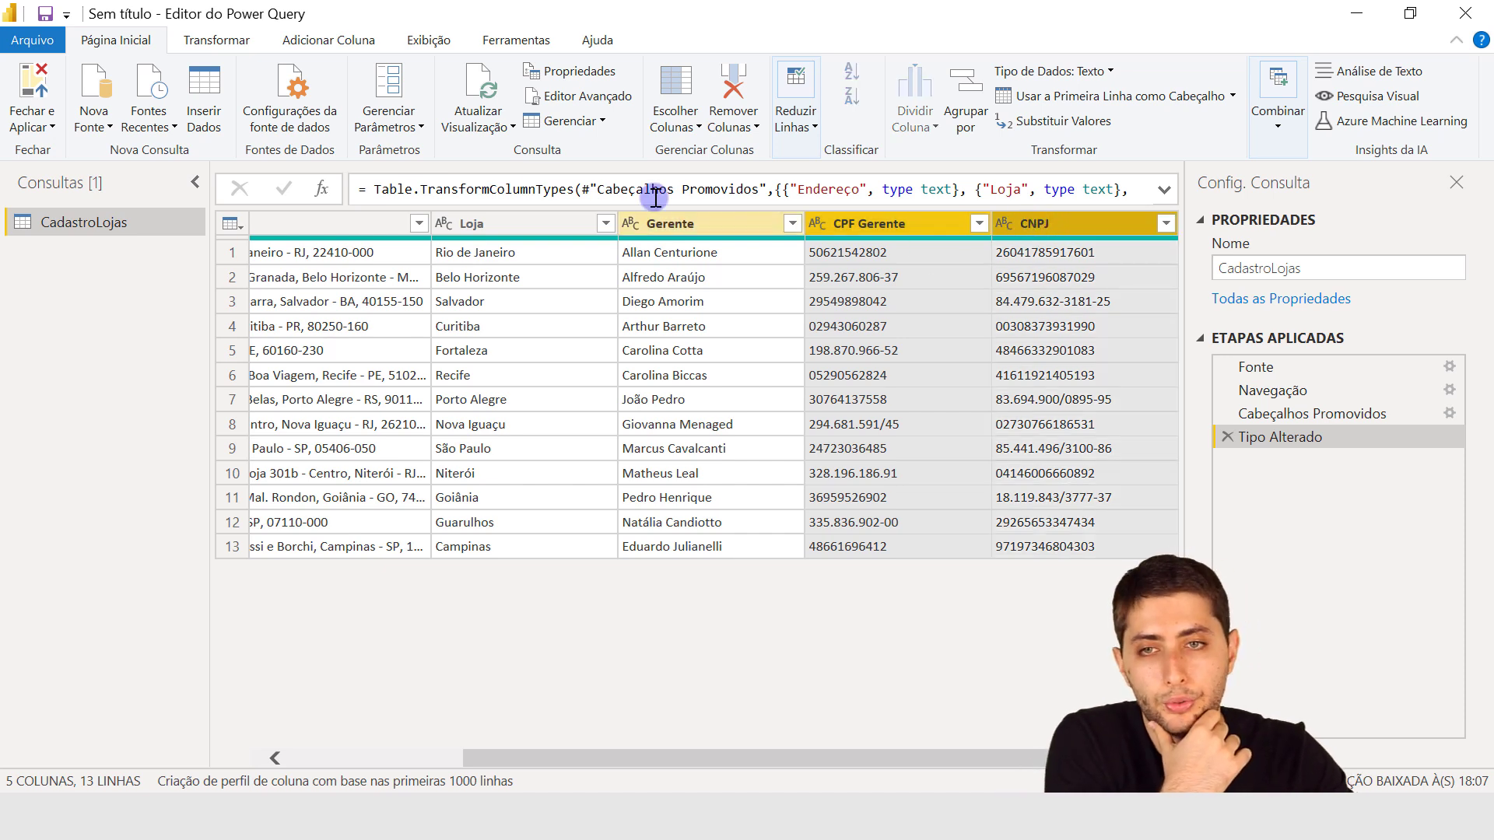
left_click(221, 45)
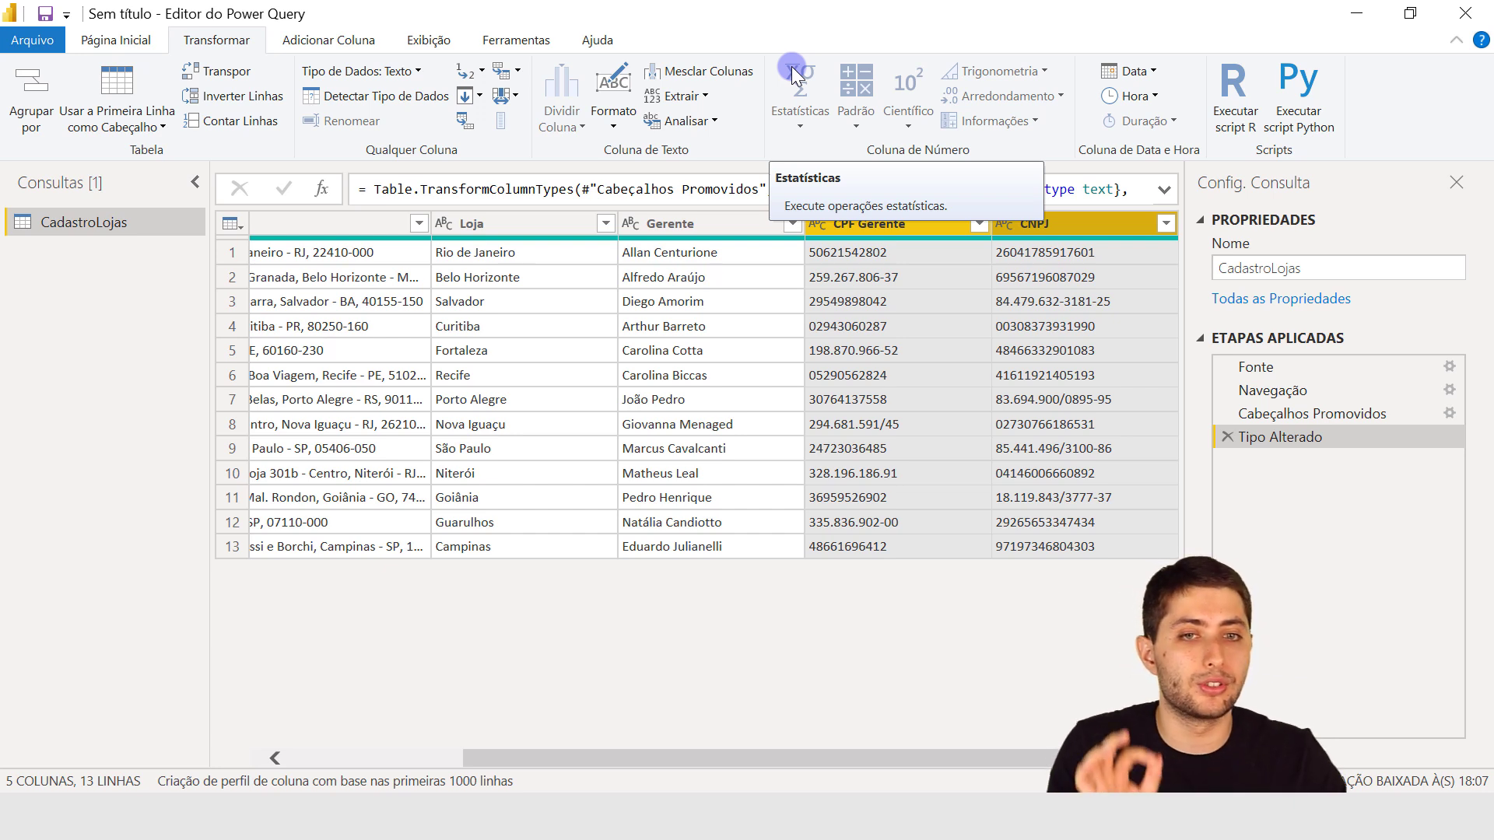
left_click(480, 72)
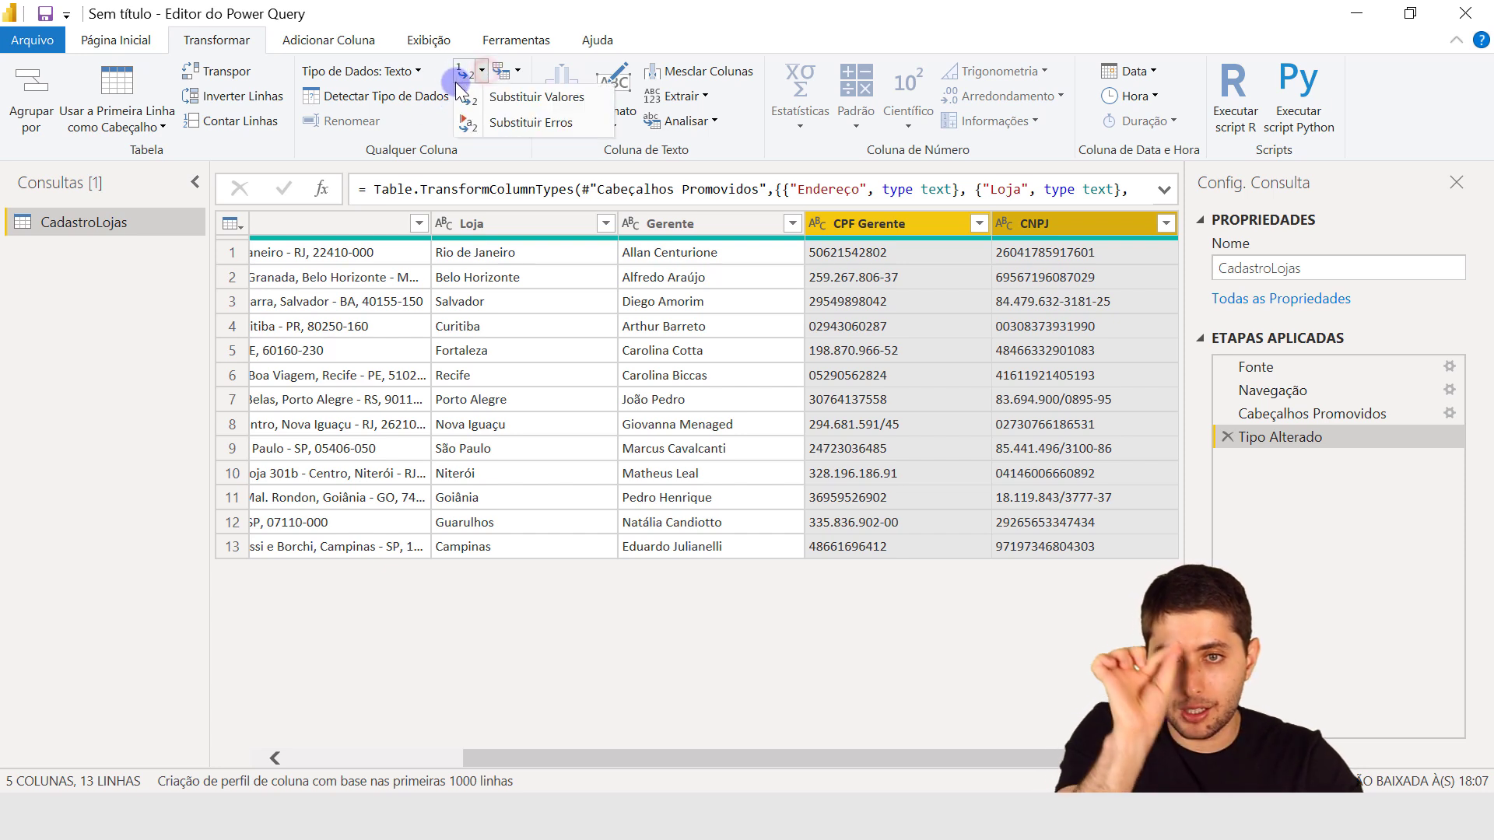
left_click(501, 98)
left_click(483, 363)
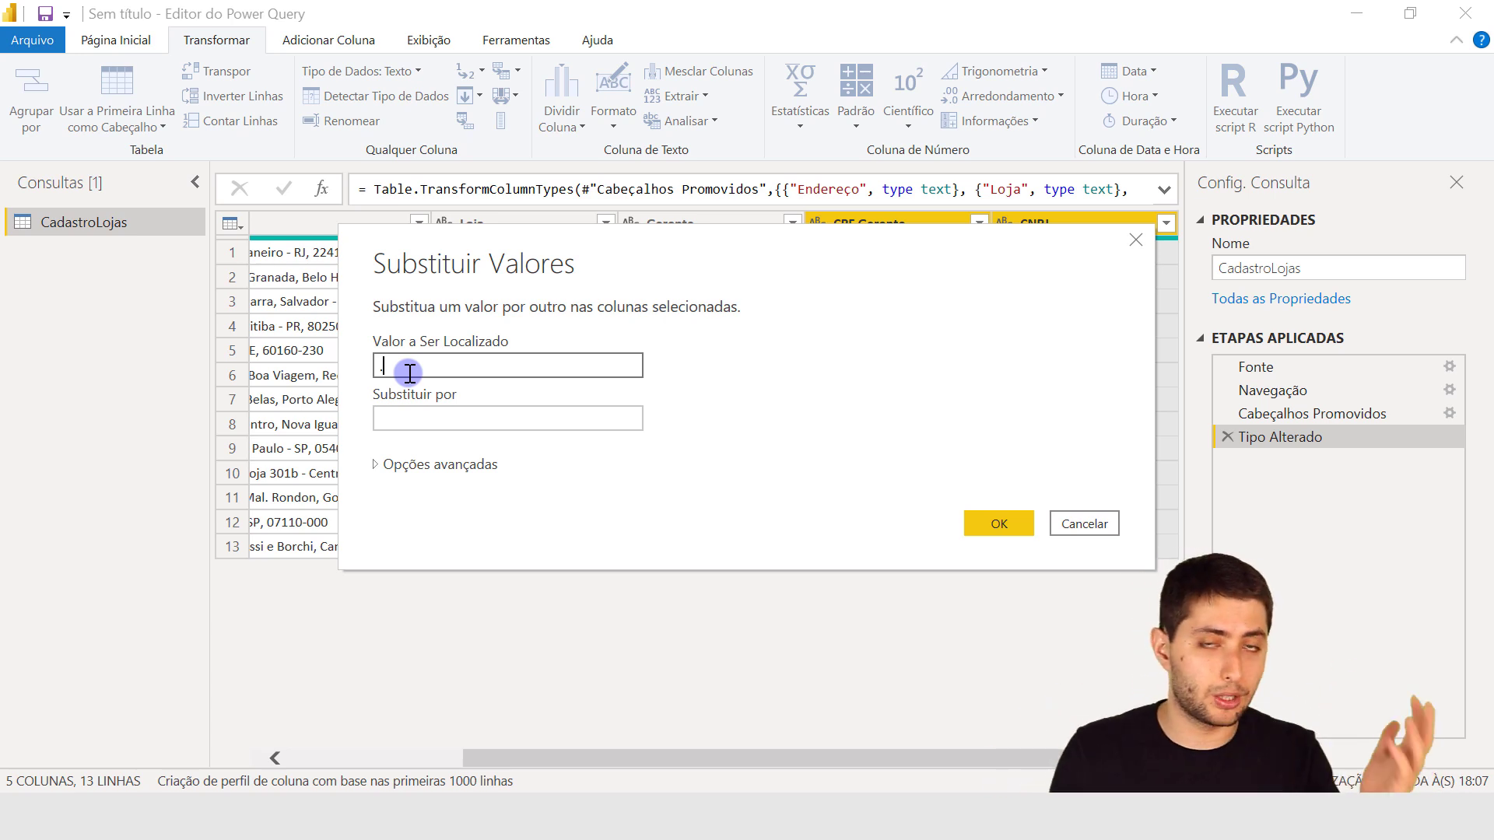
left_click(476, 420)
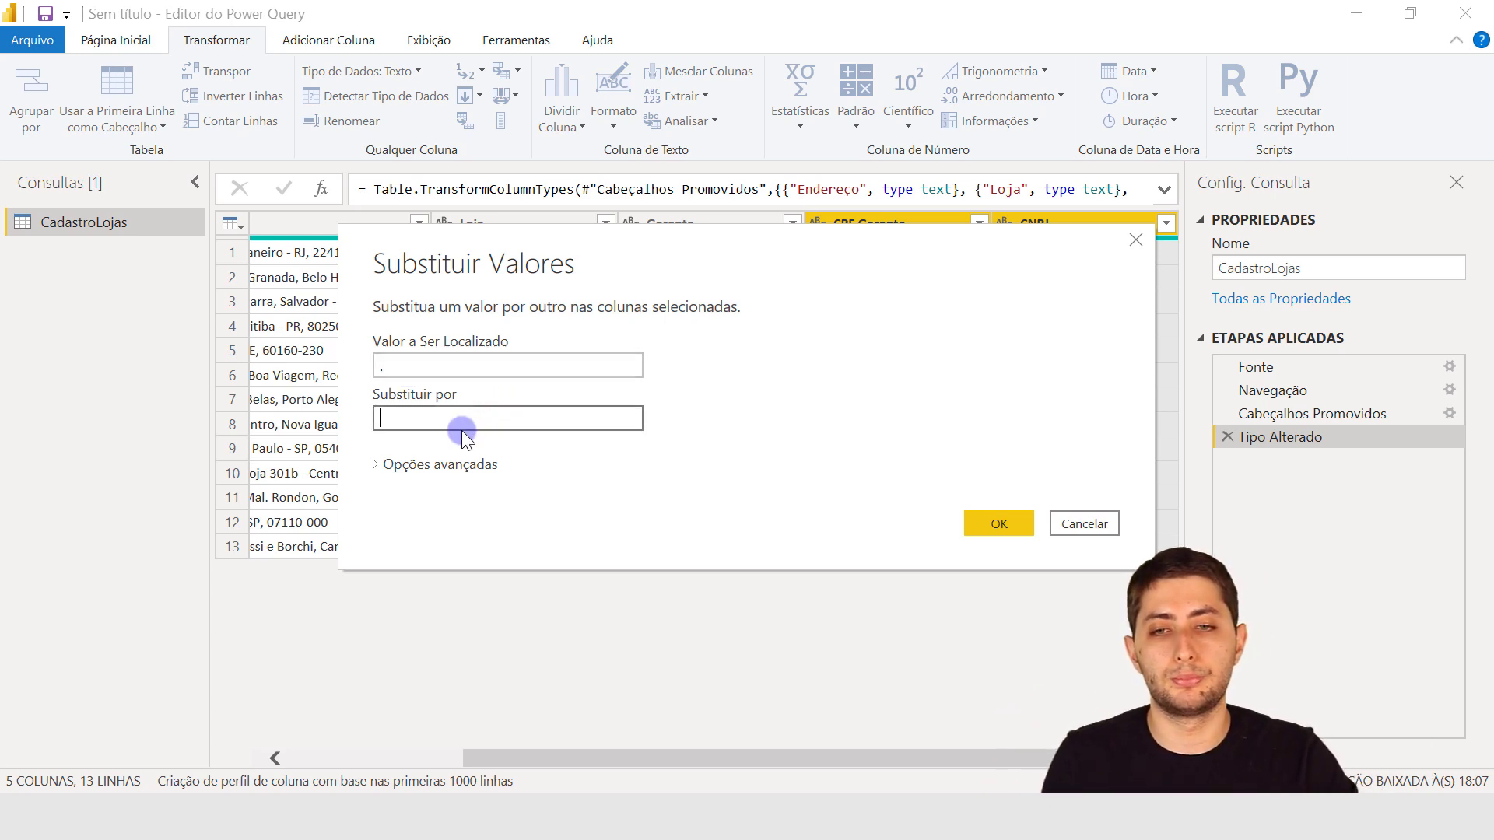
left_click(996, 523)
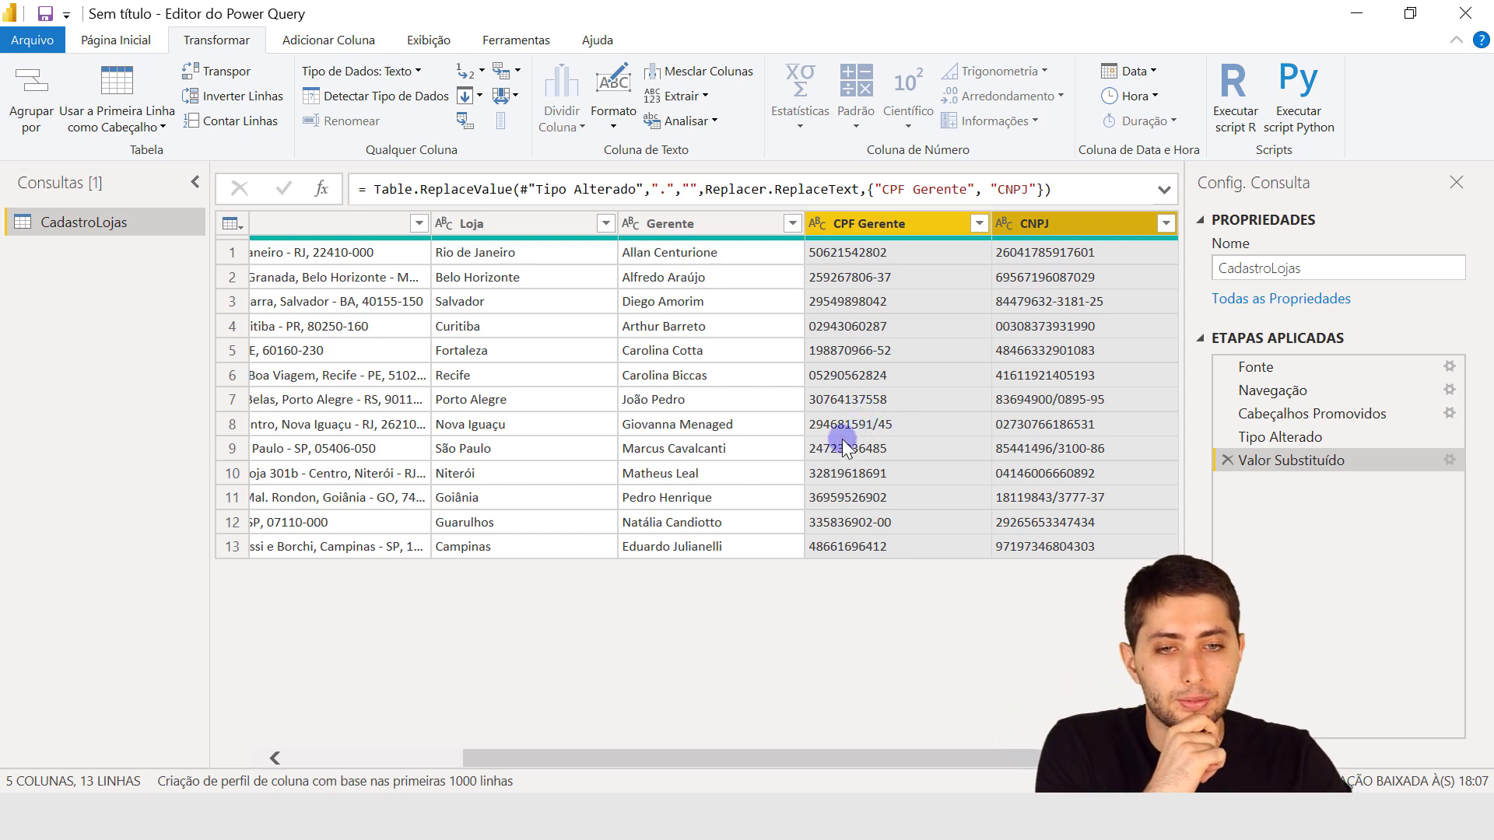
Replace every "-" in the CPF Gerente and CNPJ columns with nothing
left_click(480, 70)
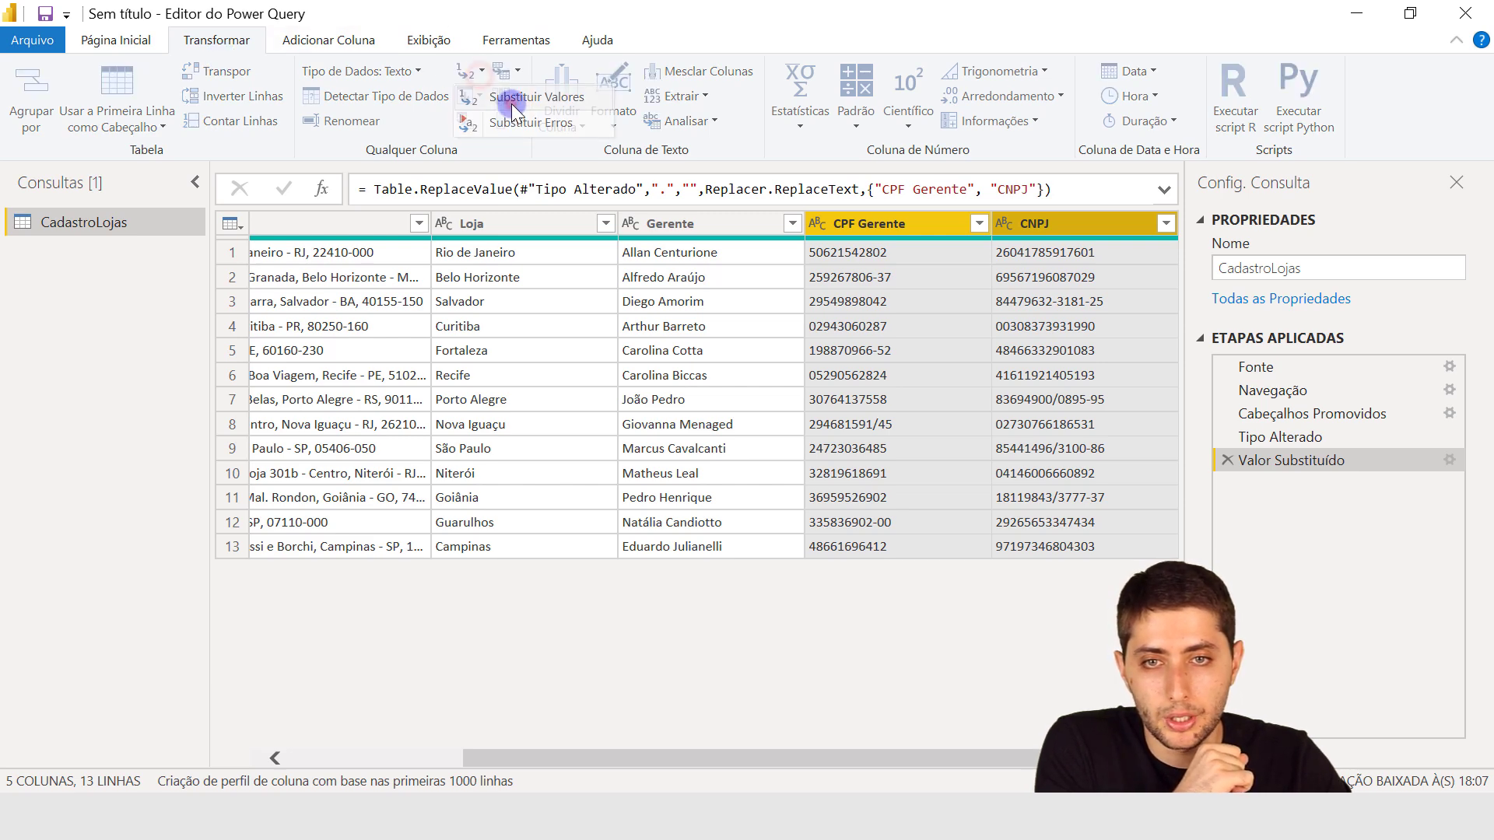
left_click(512, 101)
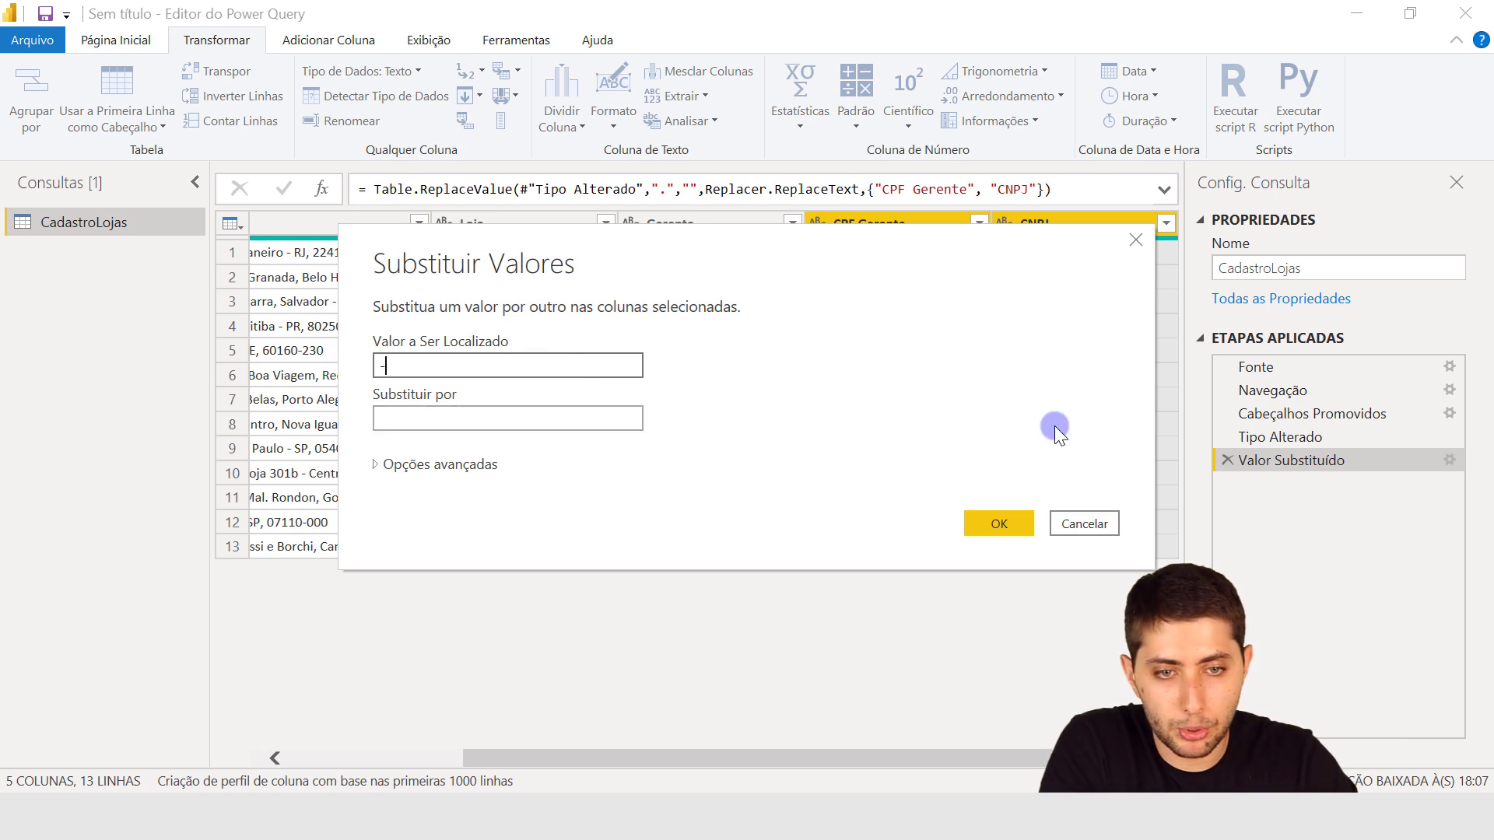
left_click(1004, 517)
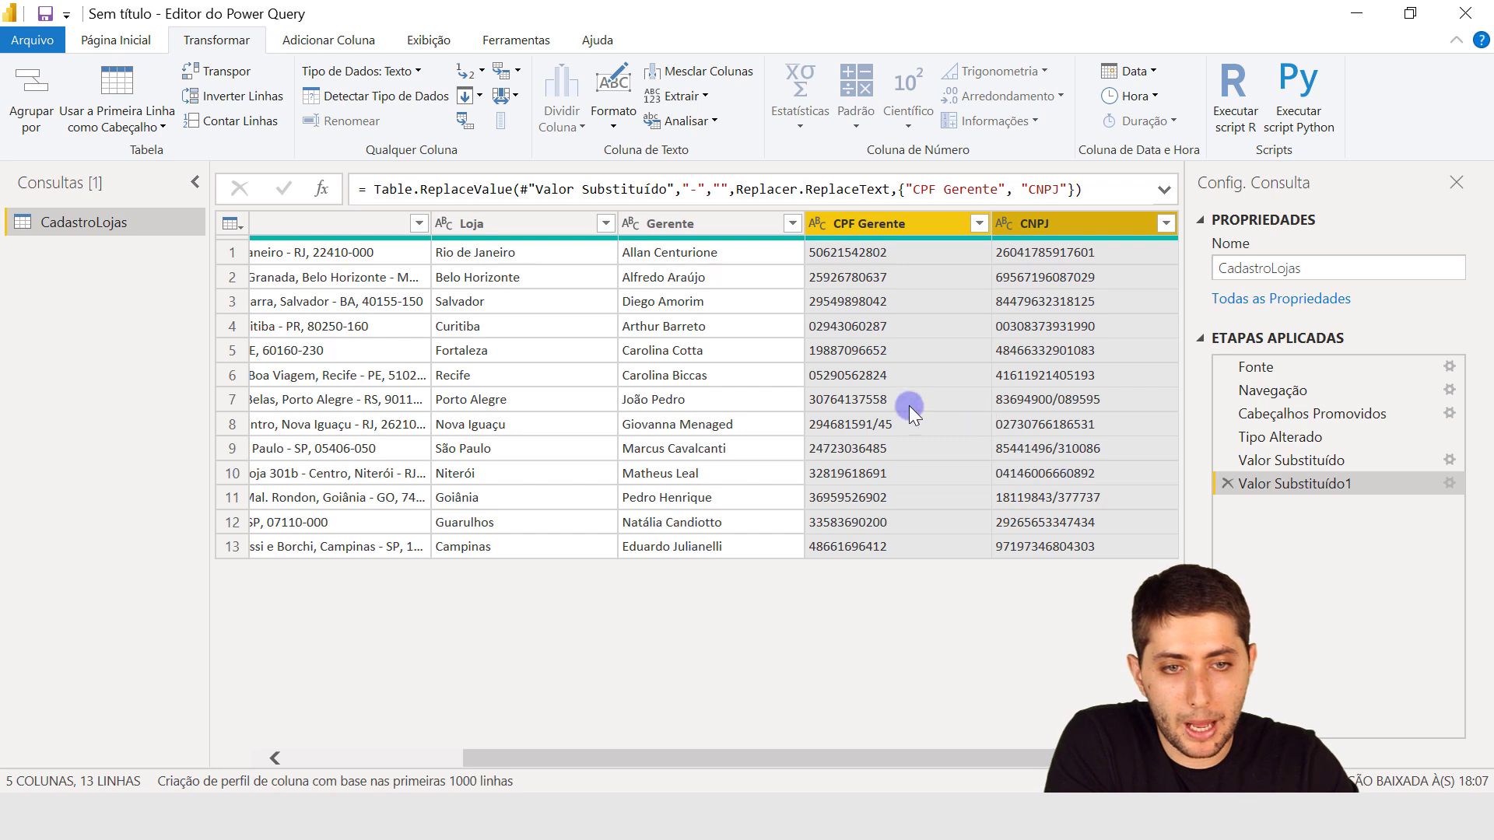
Replace every "/" in the CPF Gerente and CNPJ columns with nothing
left_click(480, 72)
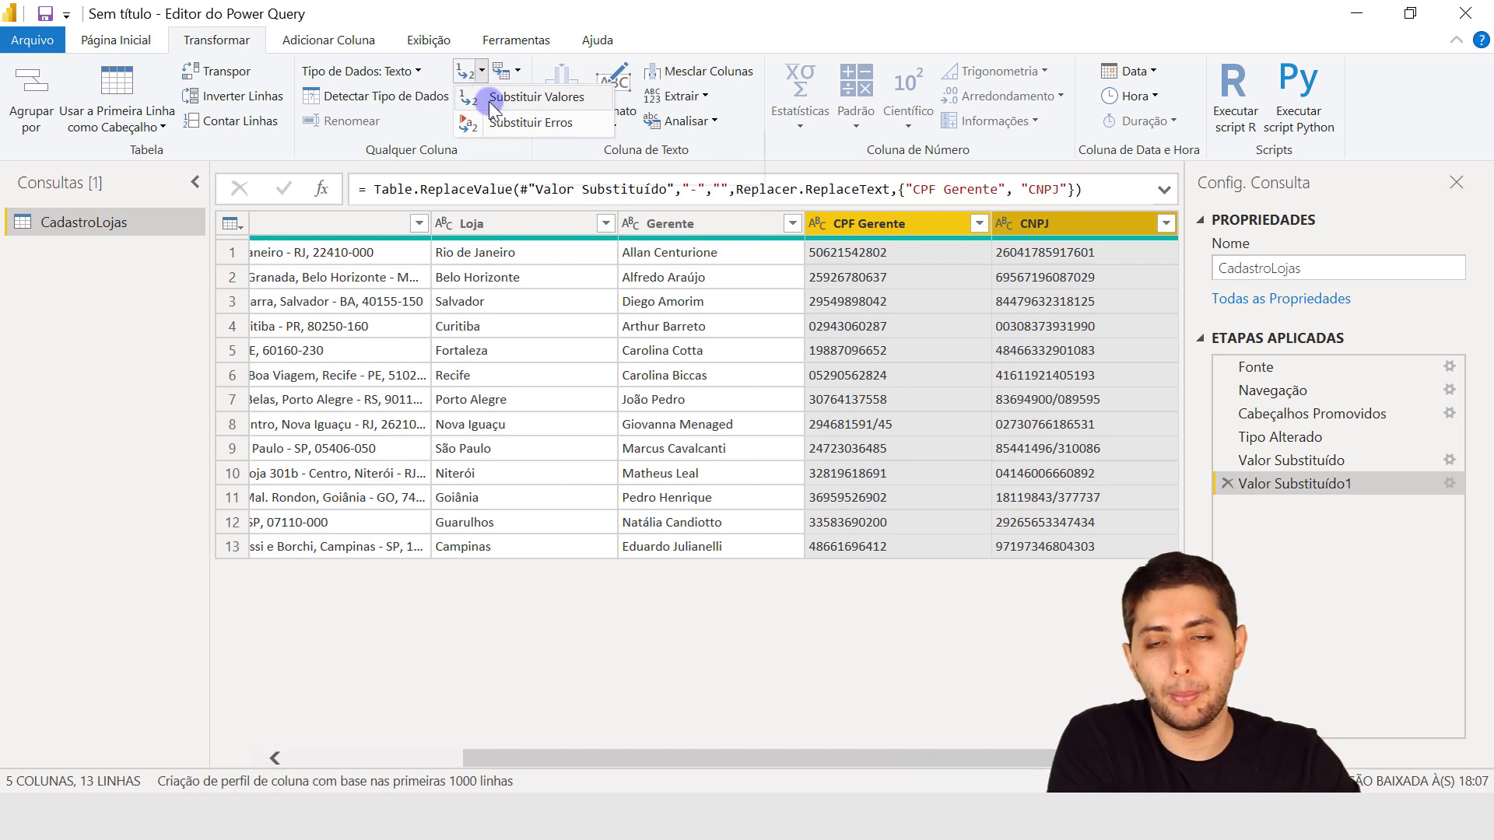
left_click(490, 102)
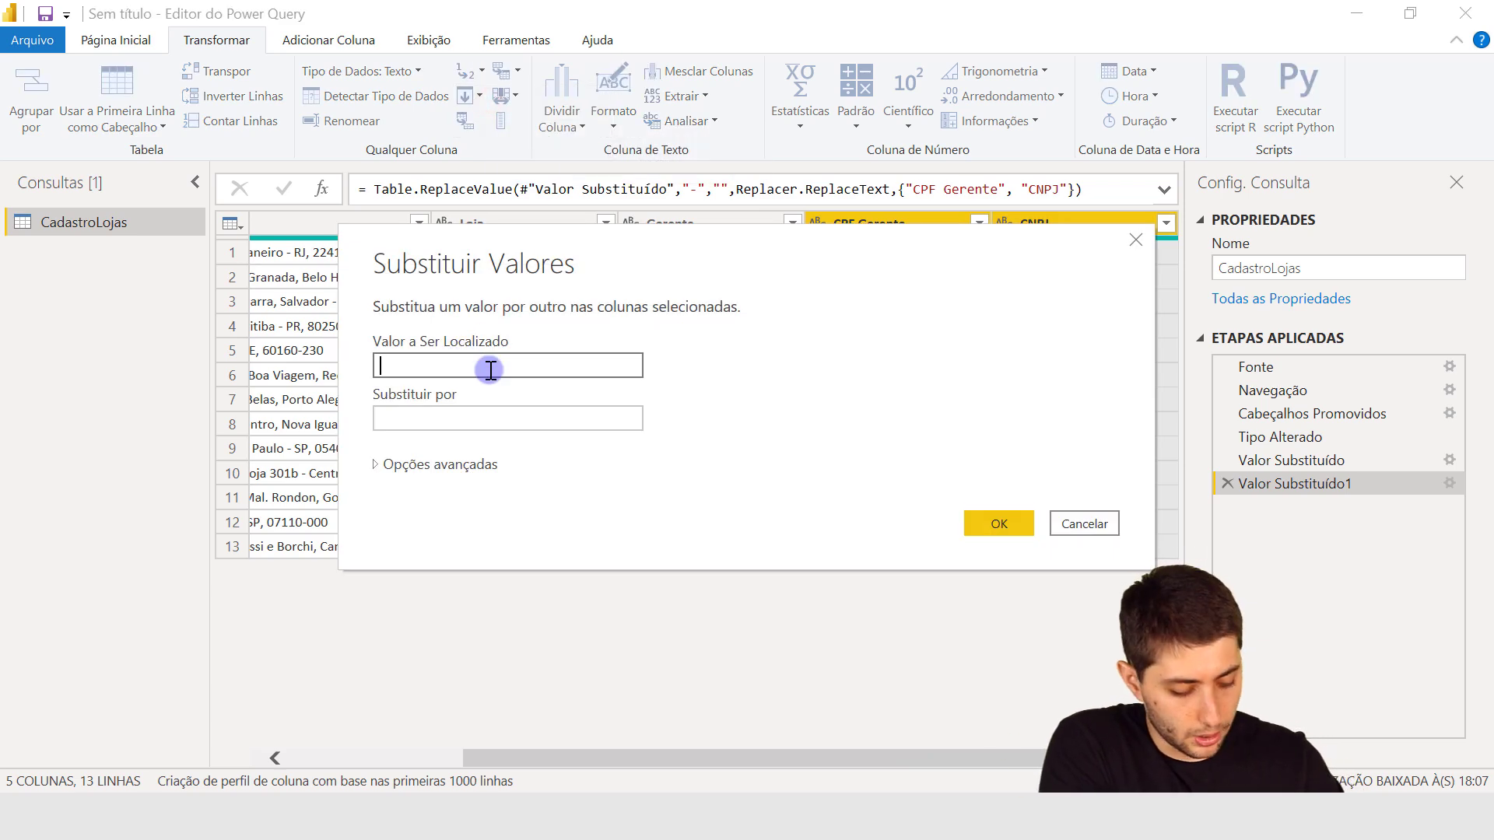
left_click(1000, 524)
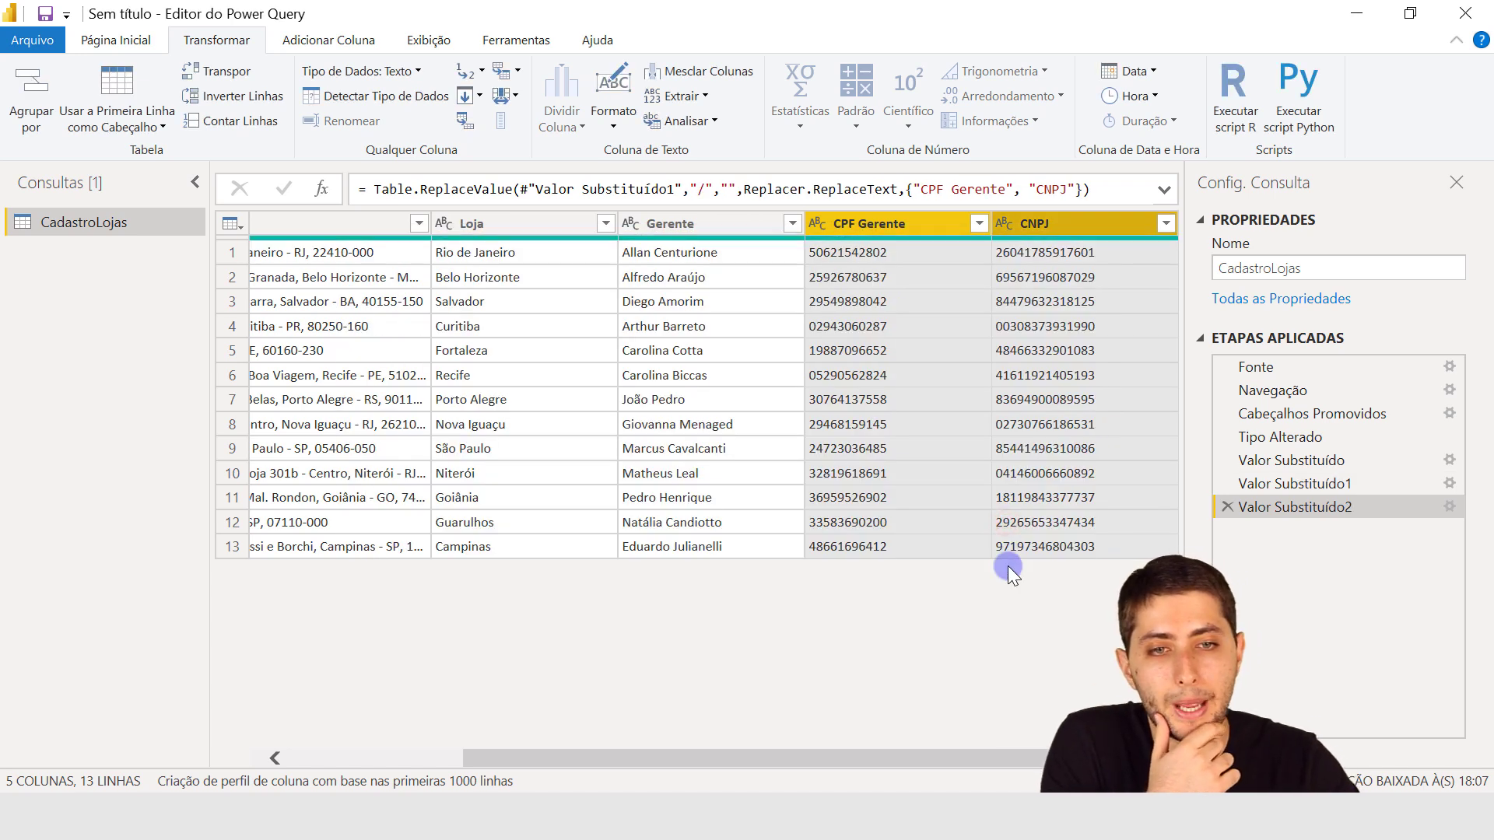
Try converting only the CPF Gerente column to the Número Inteiro data type
left_click(1030, 221)
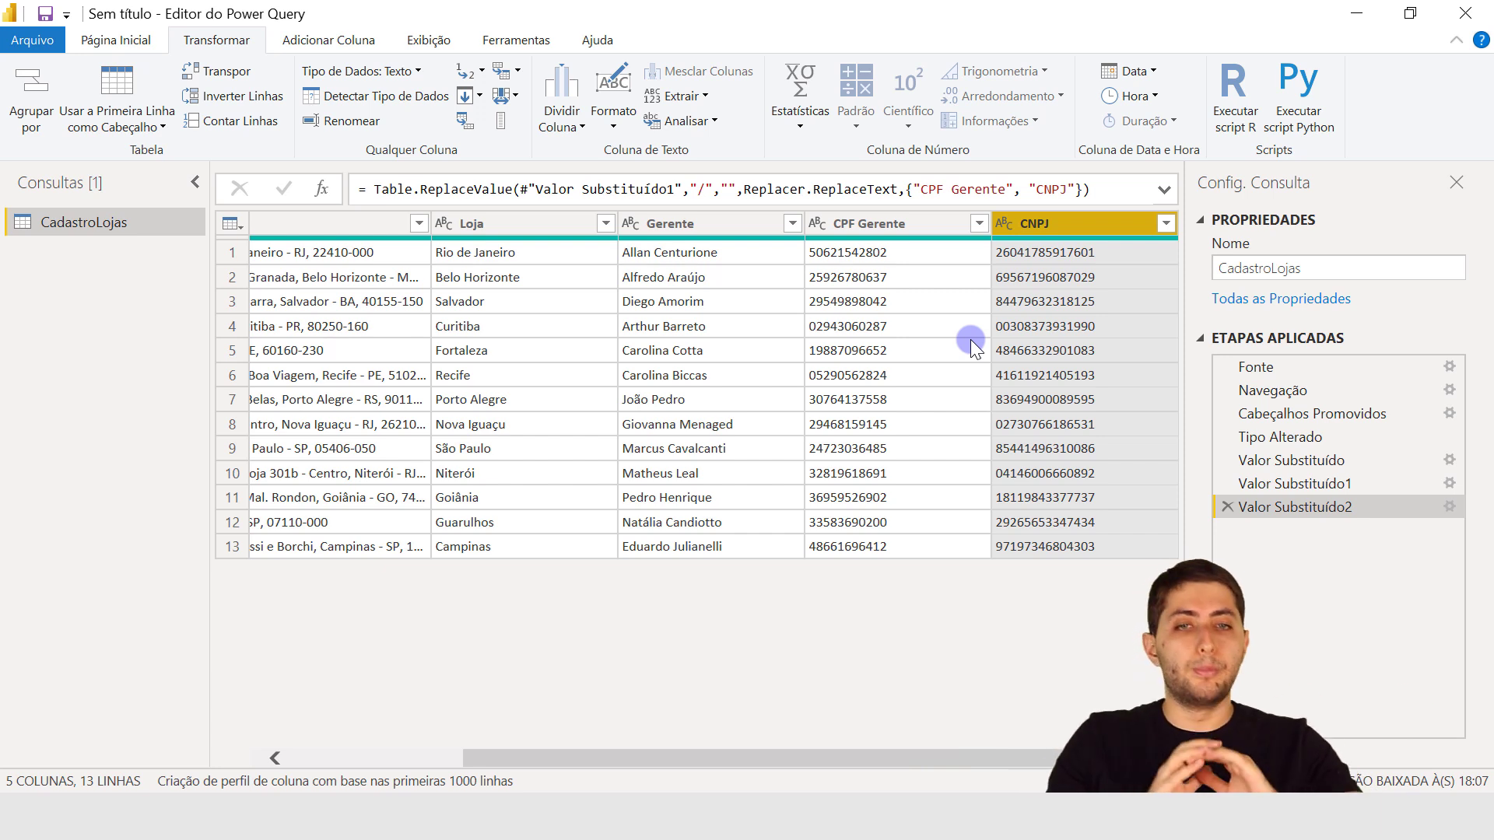
left_click(933, 224)
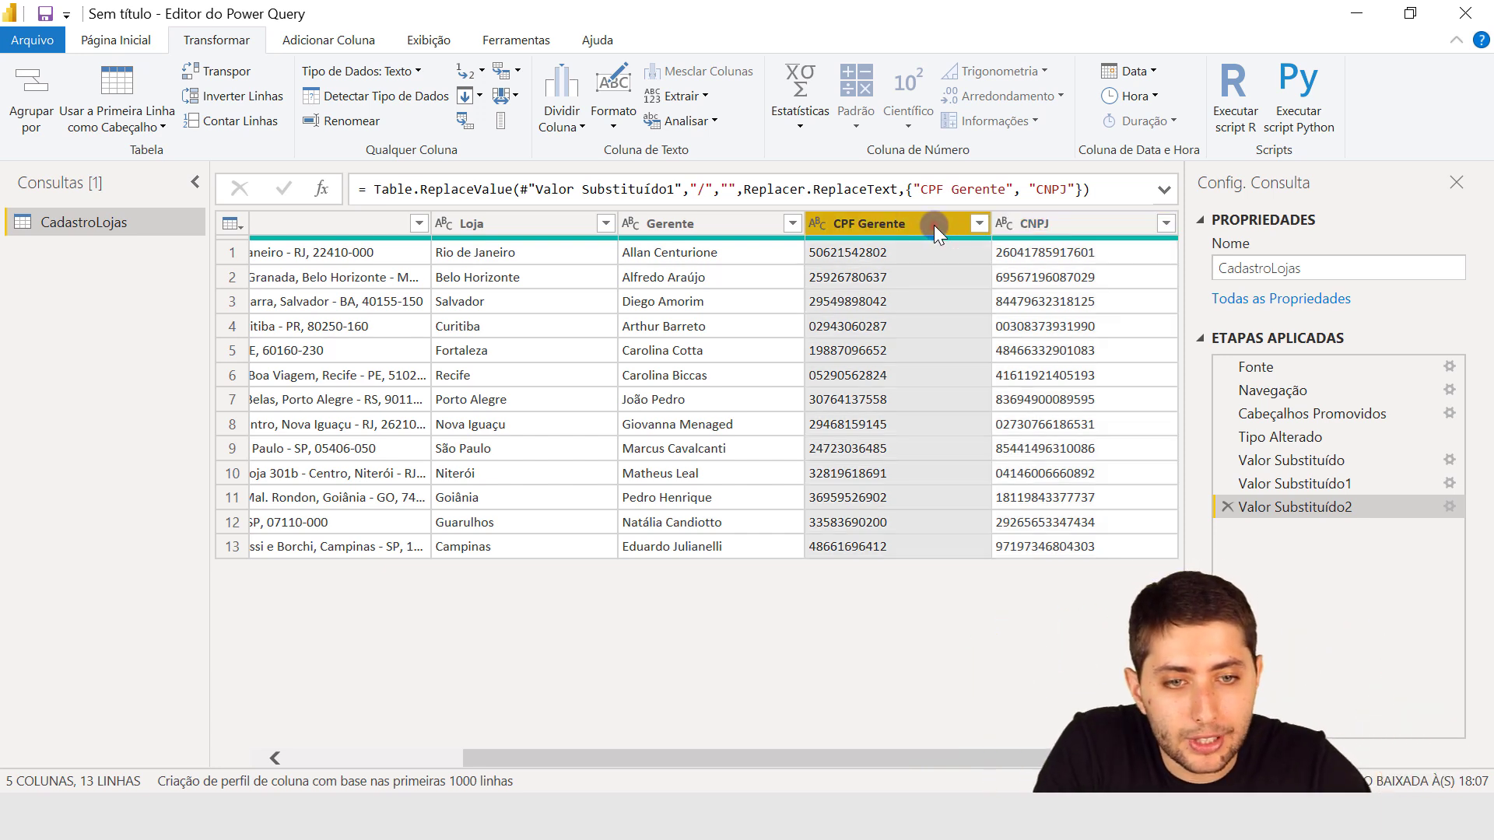
left_click(817, 223)
left_click(869, 294)
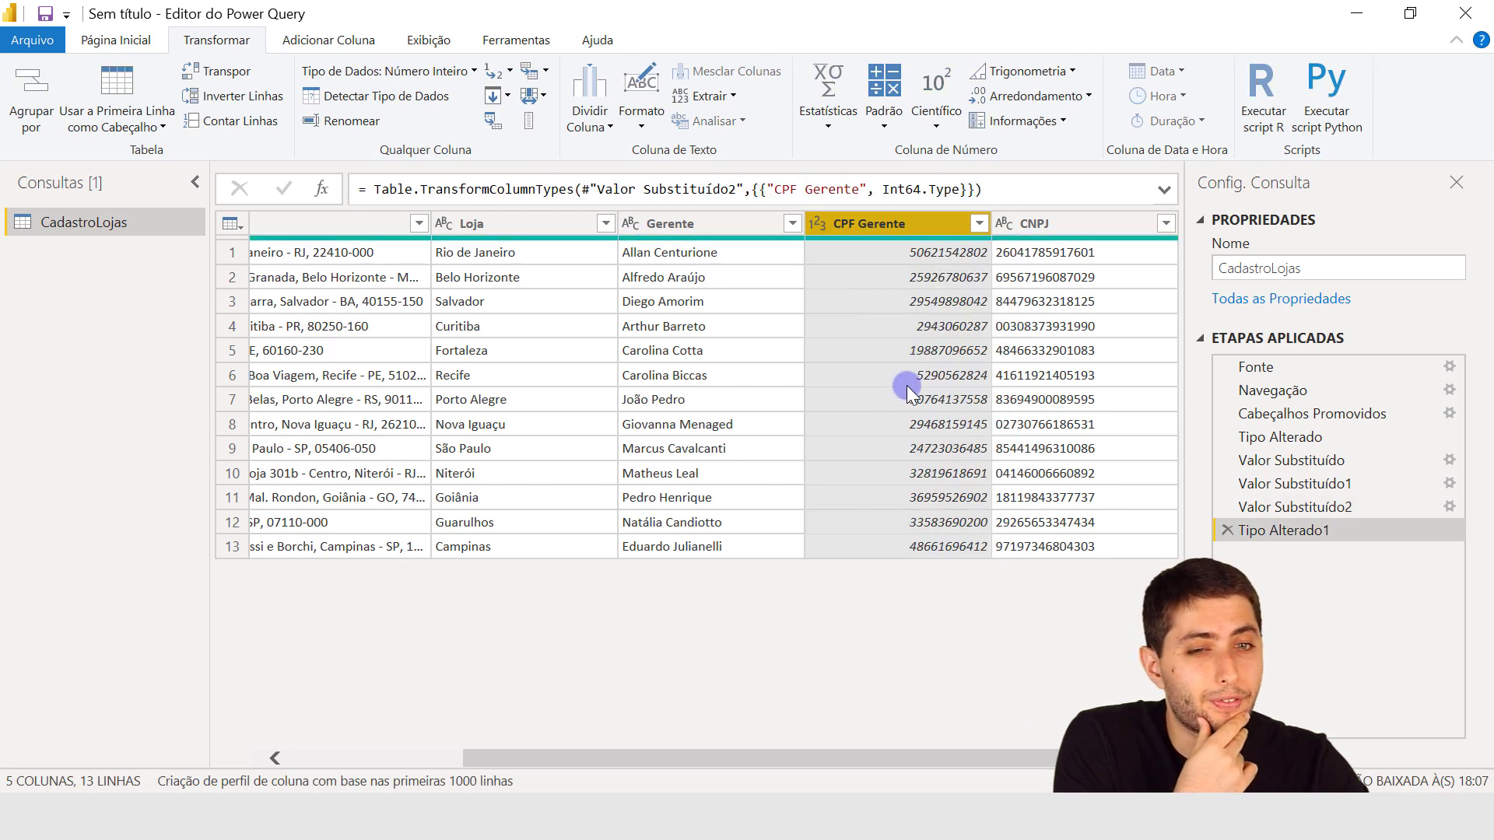
Examine individual CPF Gerente values in the first six rows for lost leading zeros after the type conversion
left_click(940, 325)
left_click(936, 301)
left_click(936, 277)
left_click(934, 253)
left_click(941, 280)
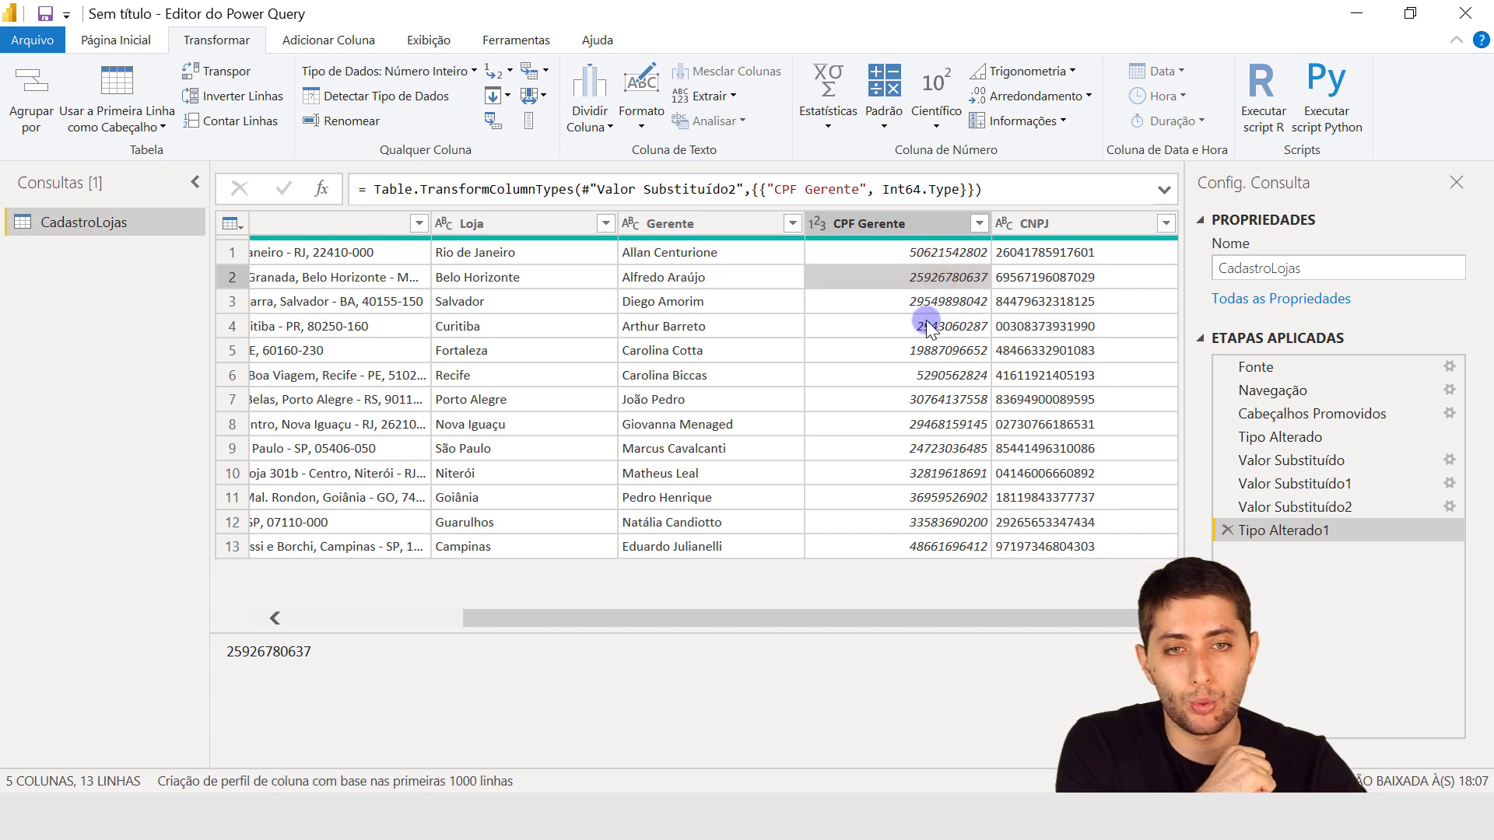
left_click(928, 311)
left_click(933, 326)
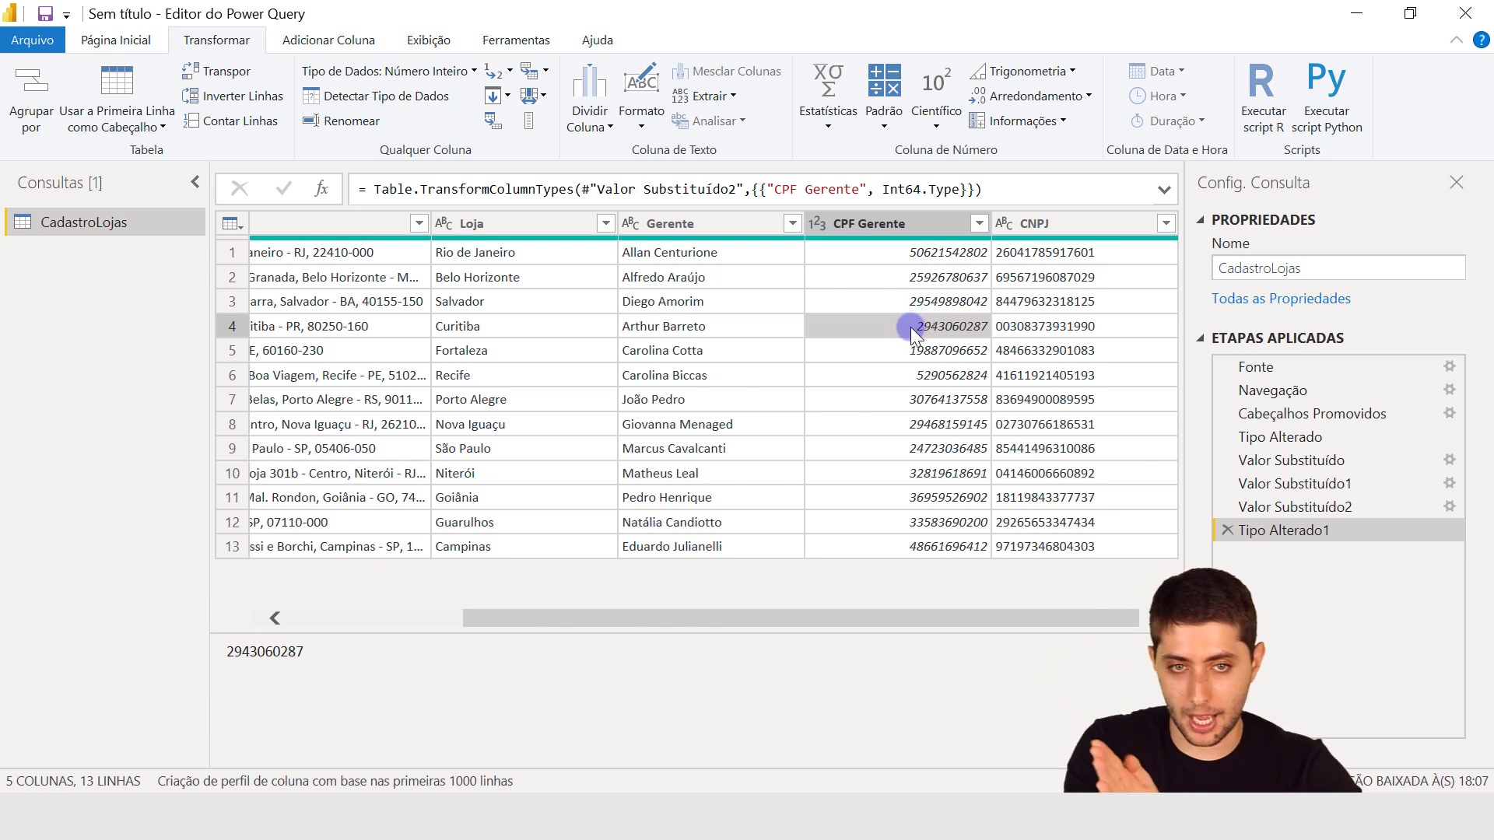
left_click(907, 376)
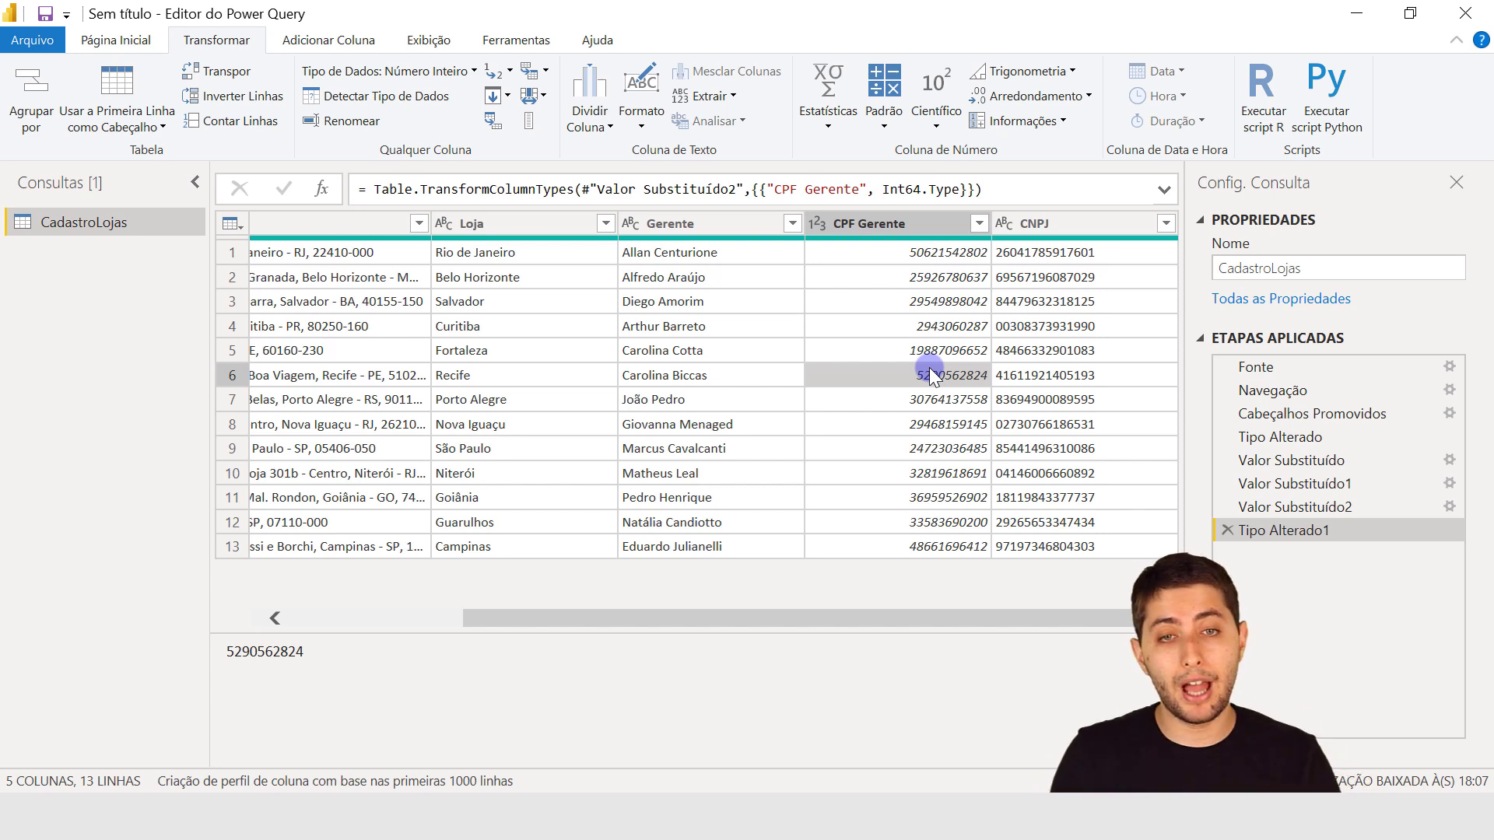
left_click(931, 376)
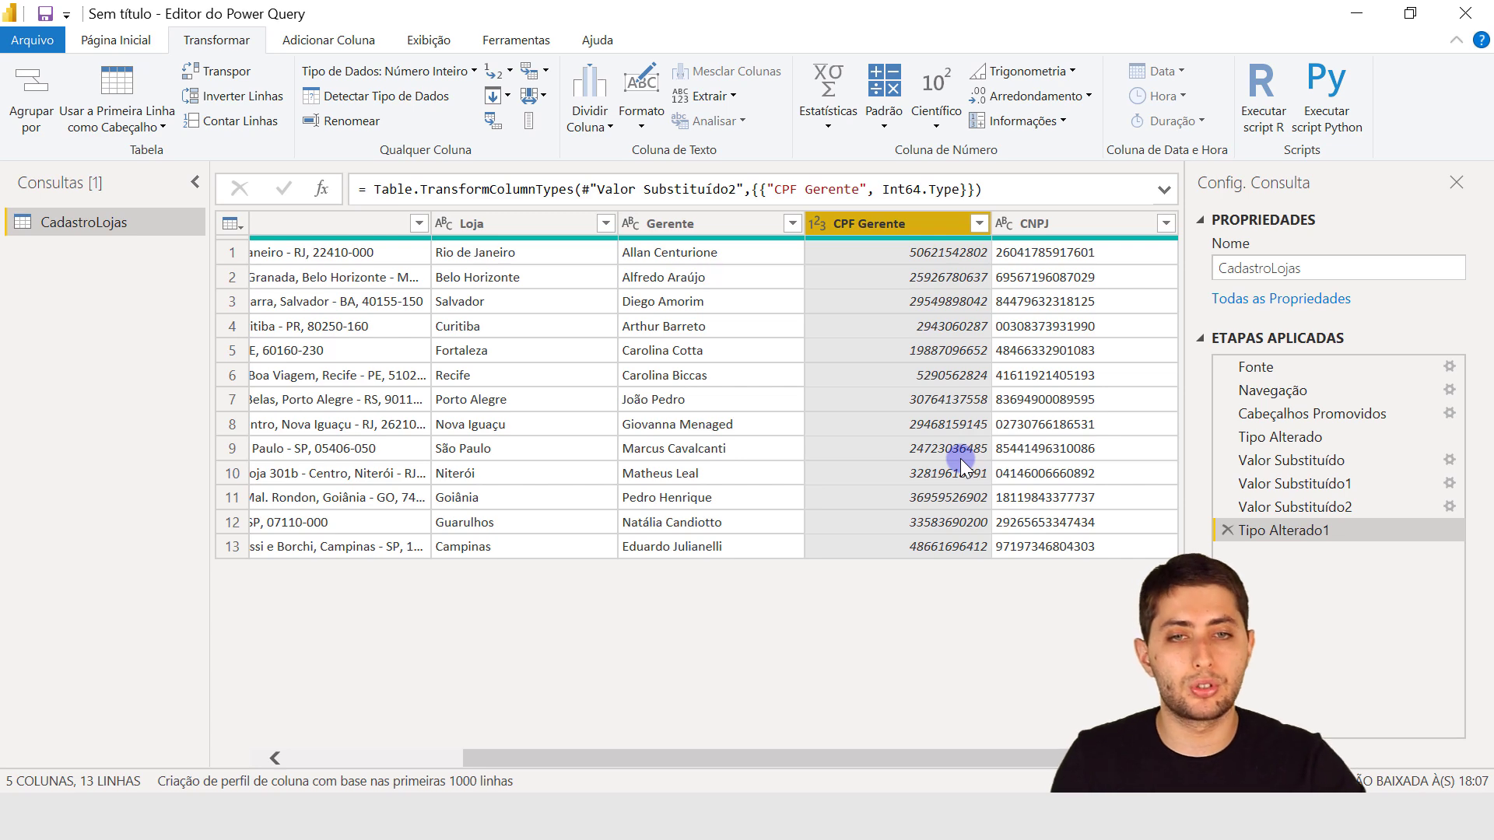
Delete the last applied step, the conversion of CPF Gerente to a whole number
left_click(817, 223)
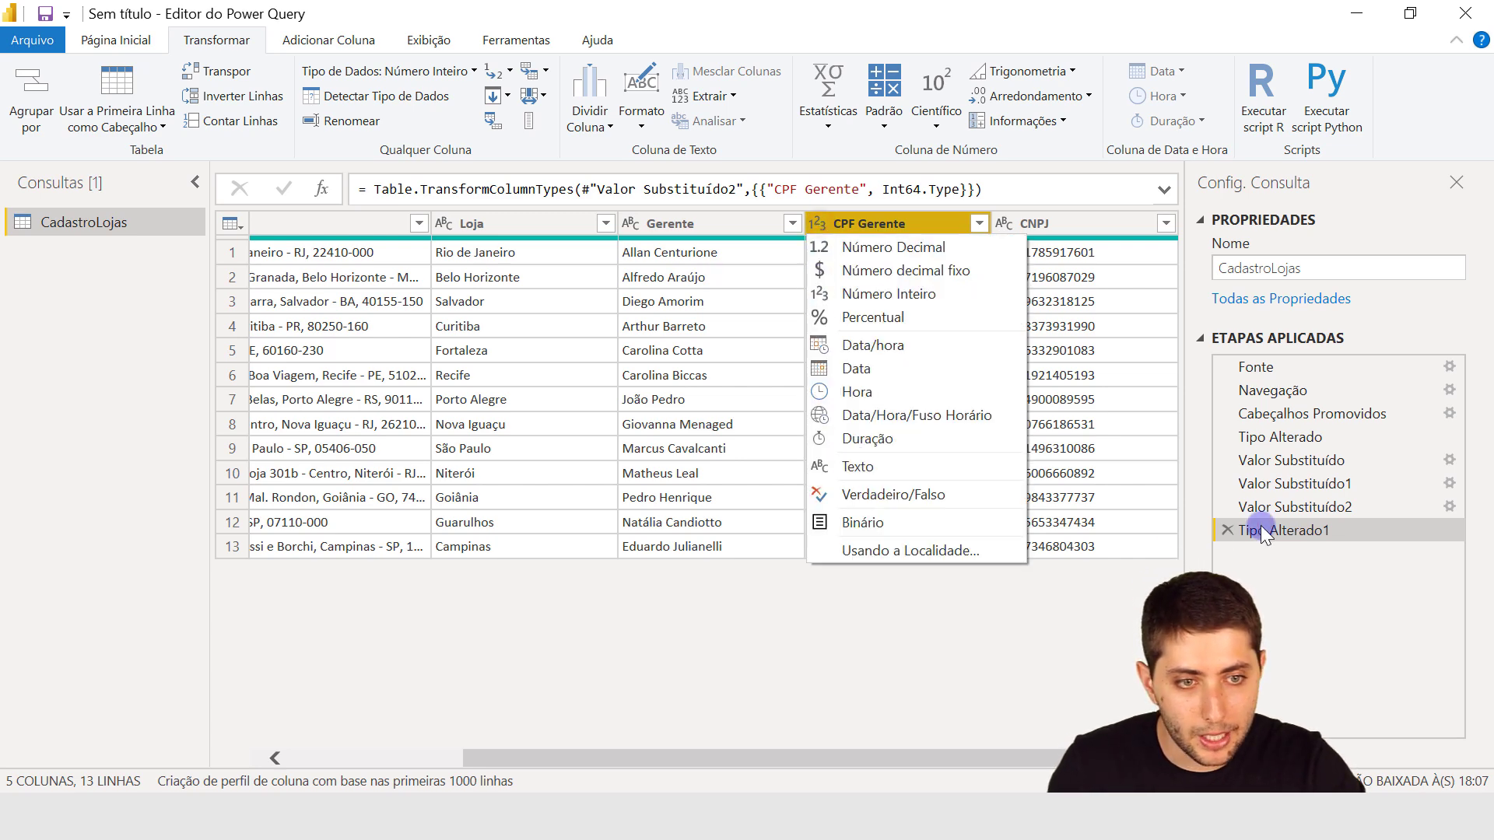
left_click(1290, 558)
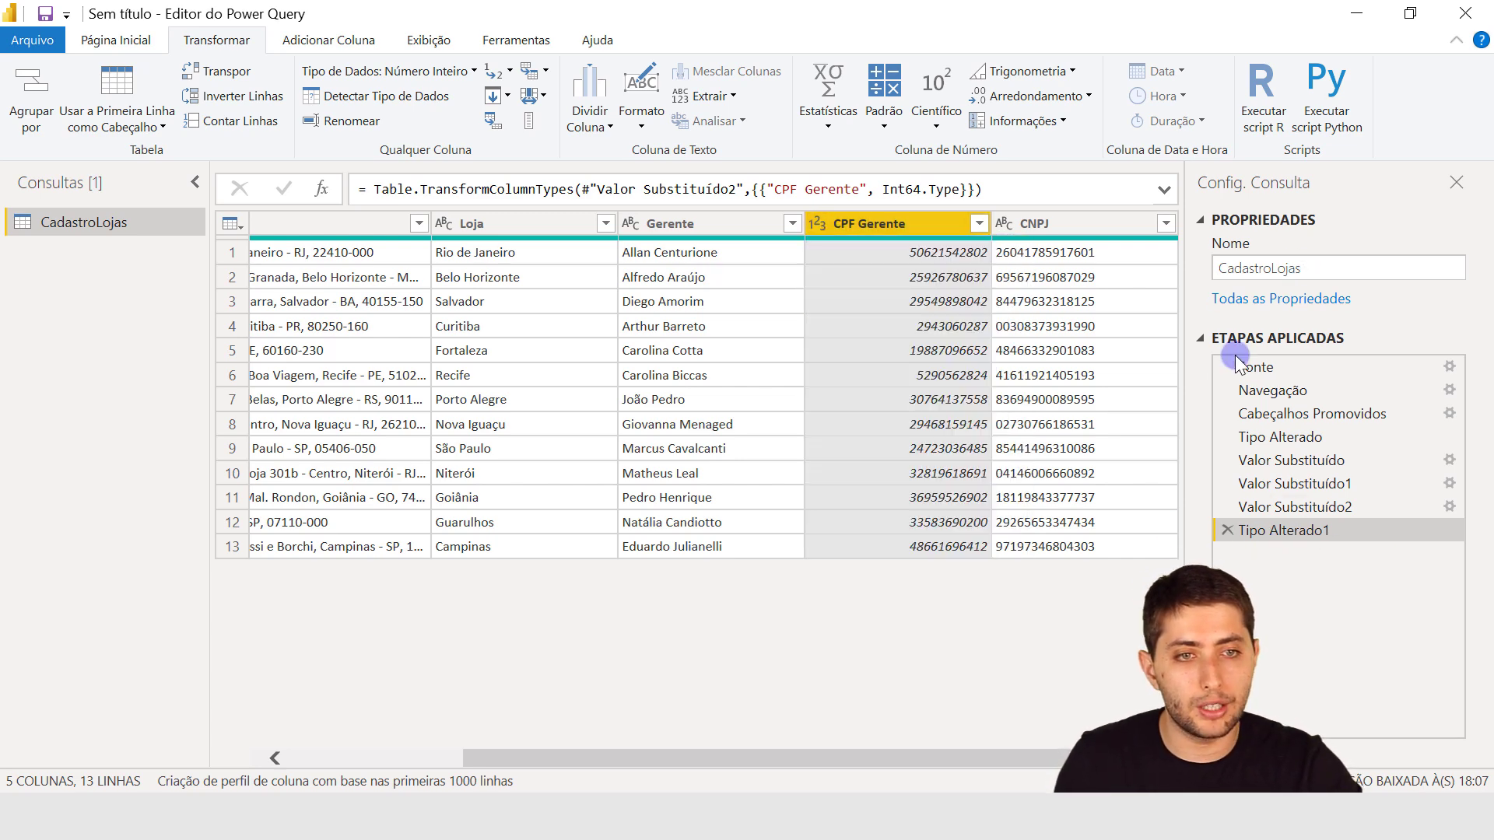
left_click(1217, 338)
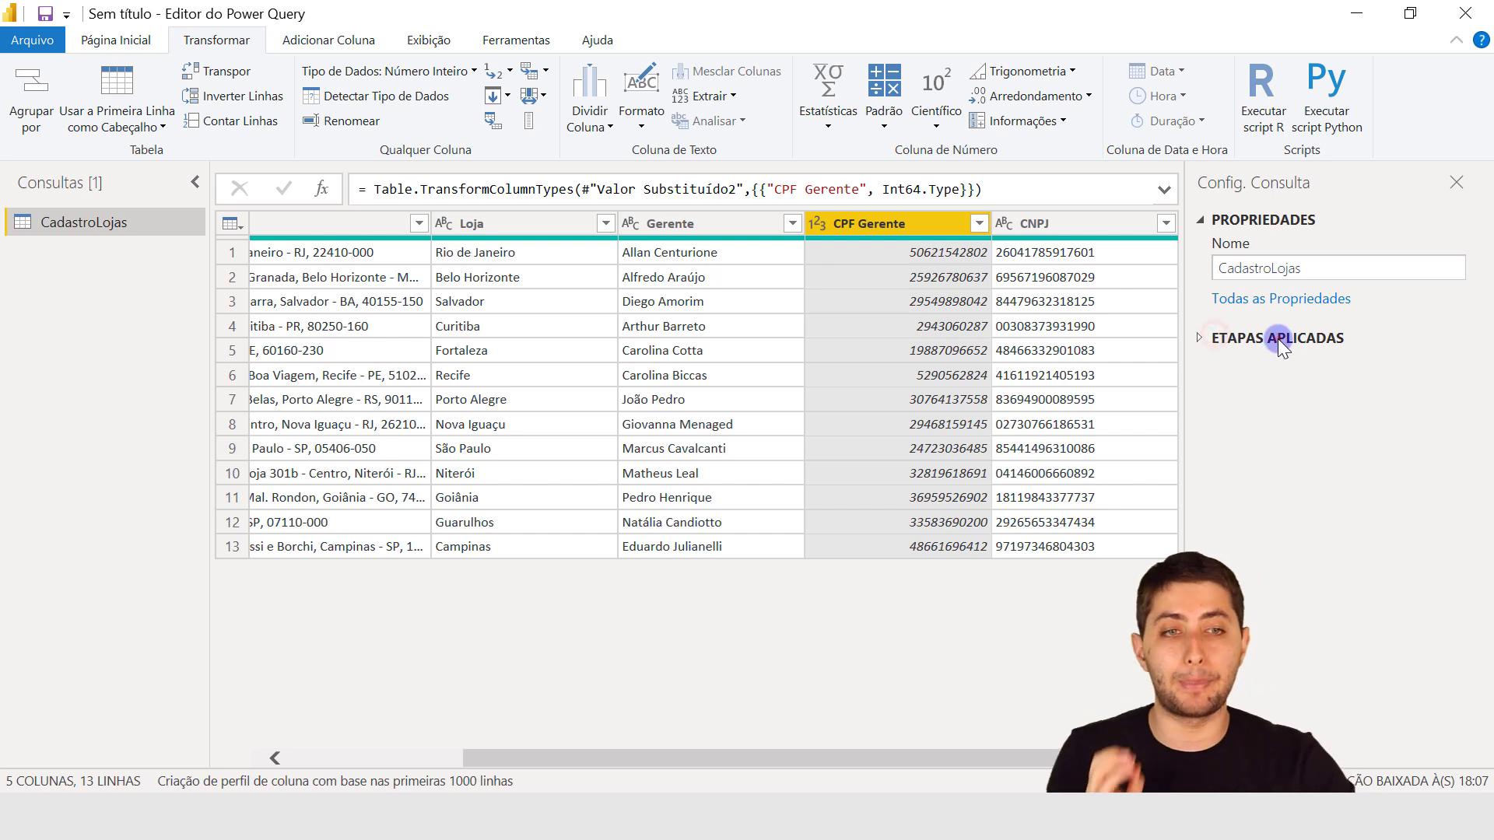
left_click(1277, 340)
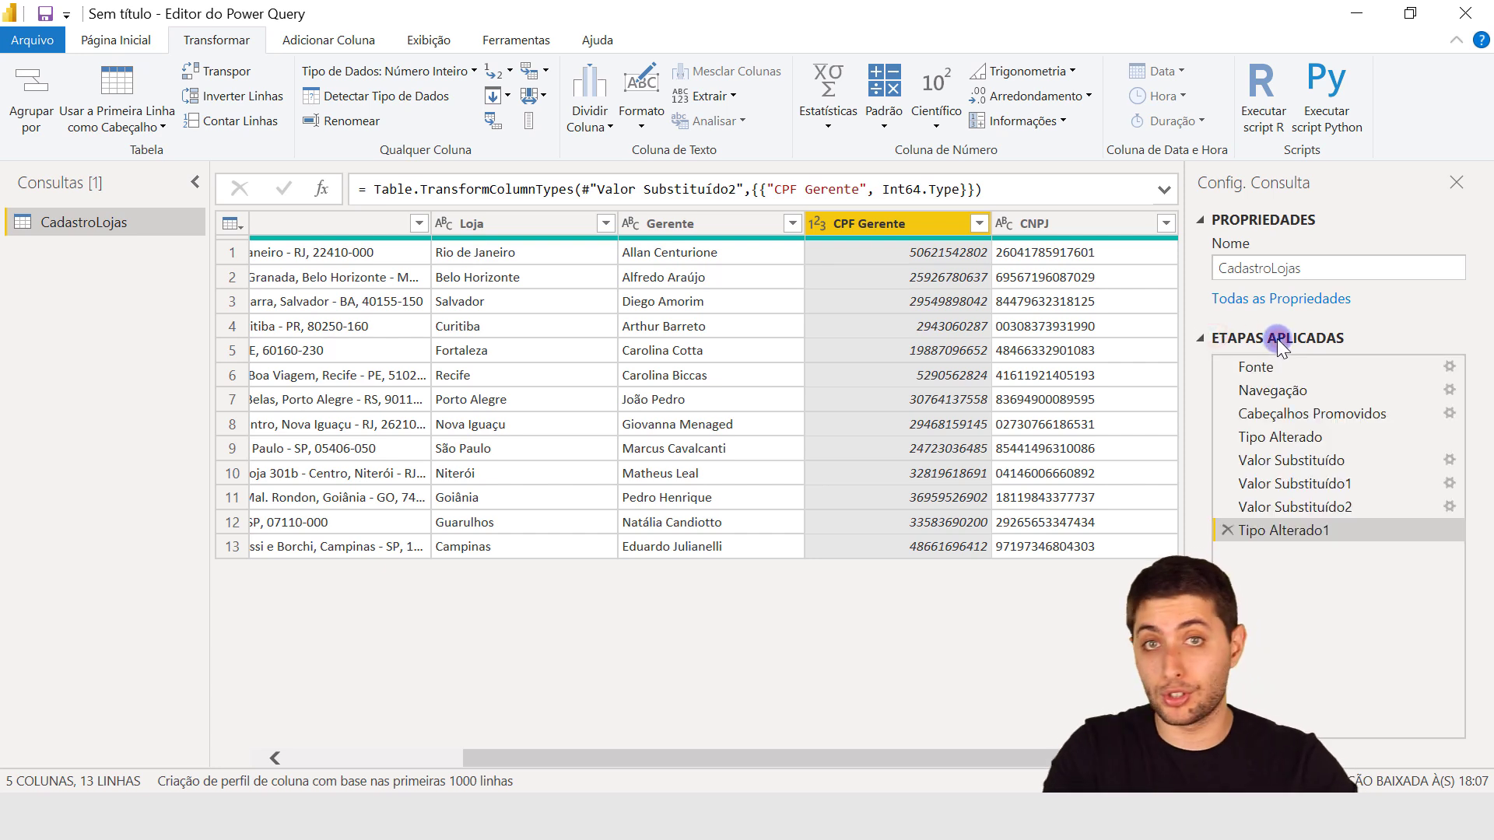
left_click(1227, 531)
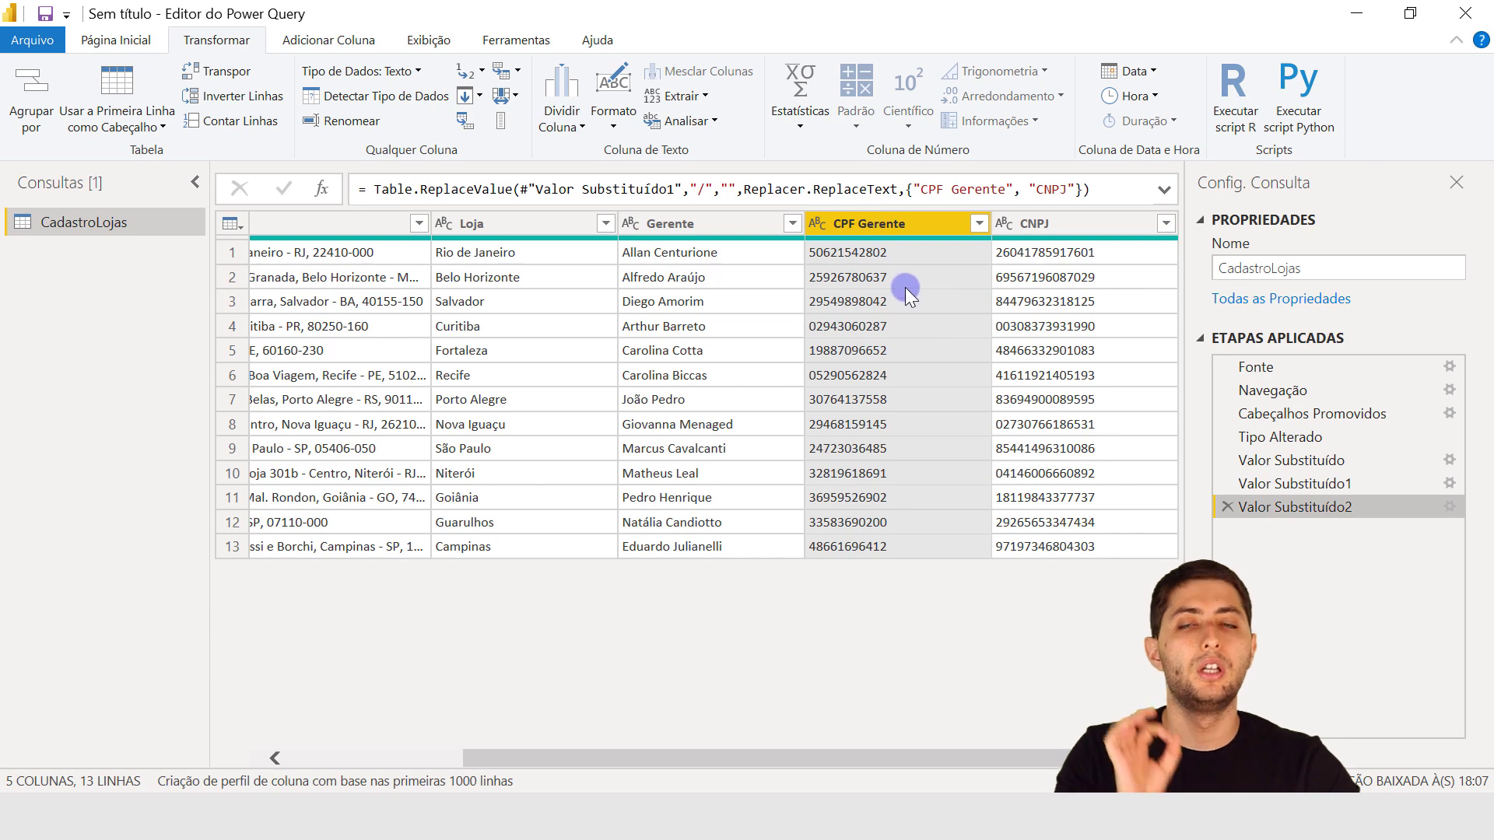
Close the query editor, apply the changes to the model and show the CadastroLojas table in Data view
left_click(101, 37)
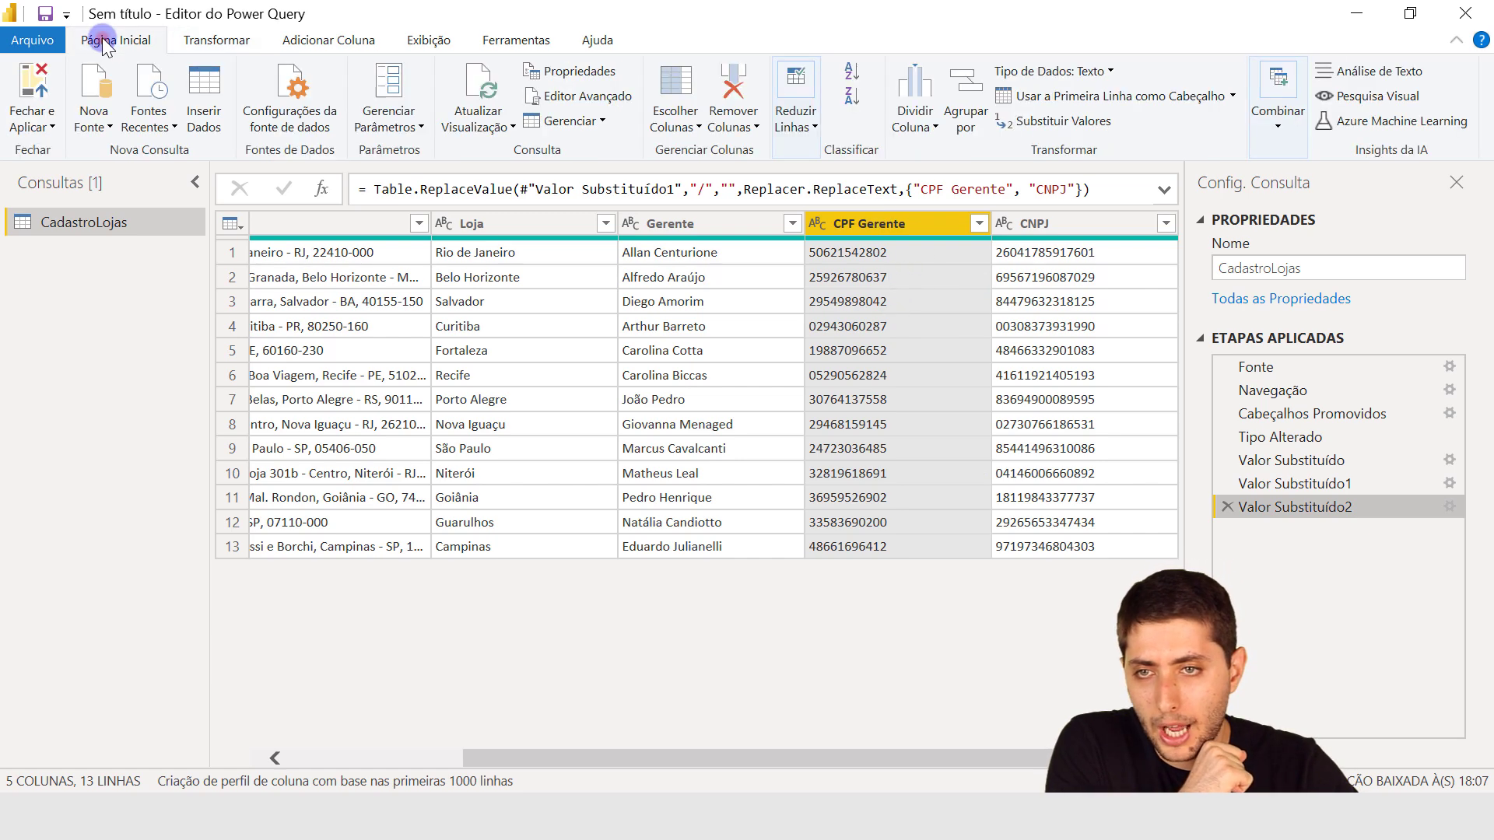
left_click(40, 86)
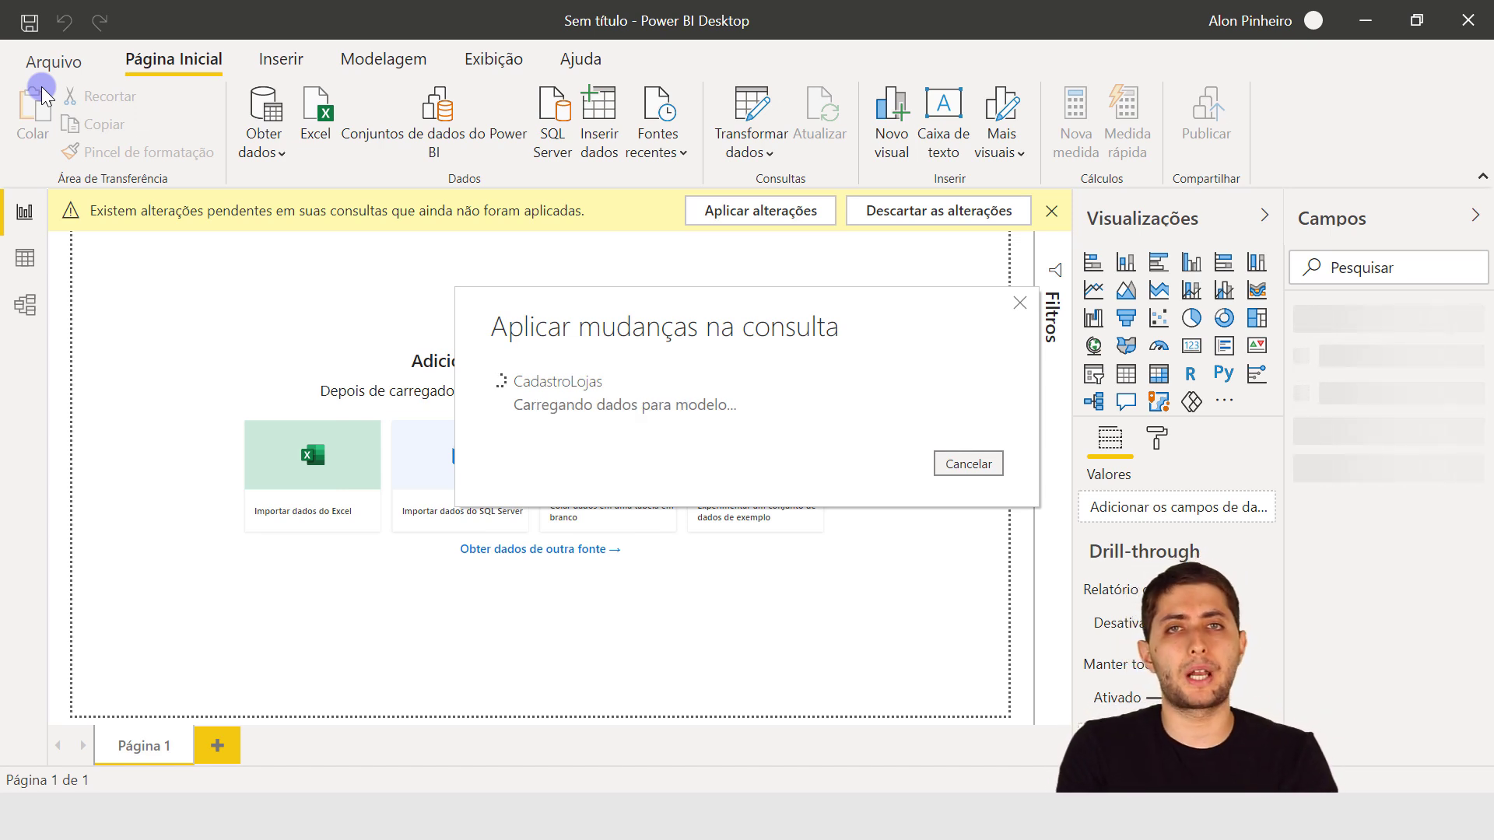
left_click(22, 261)
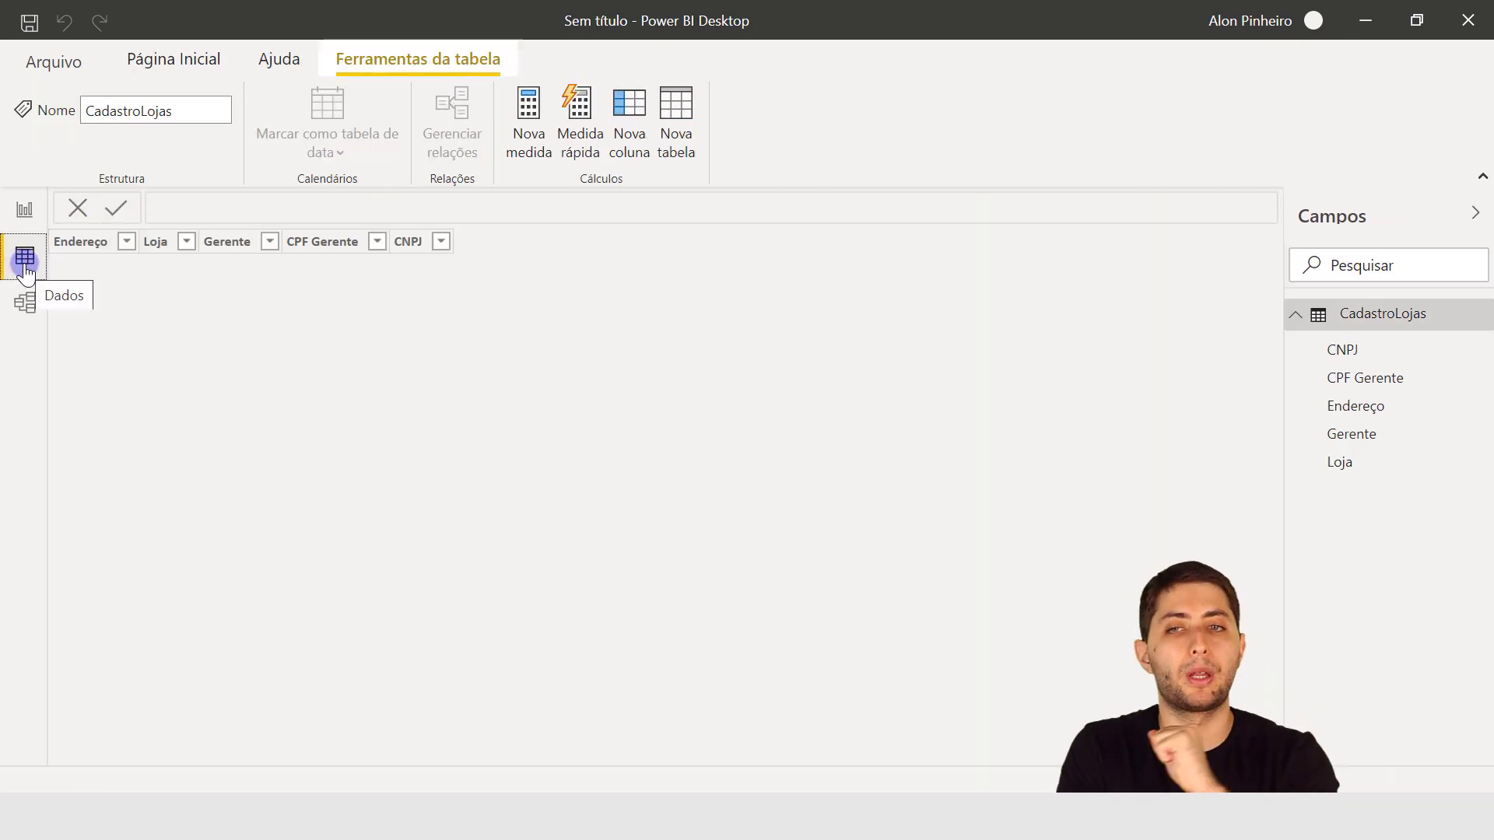
Check the cleaned columns of the loaded CadastroLojas table and select CPF Gerente to inspect its column properties
left_click(179, 247)
left_click(485, 242)
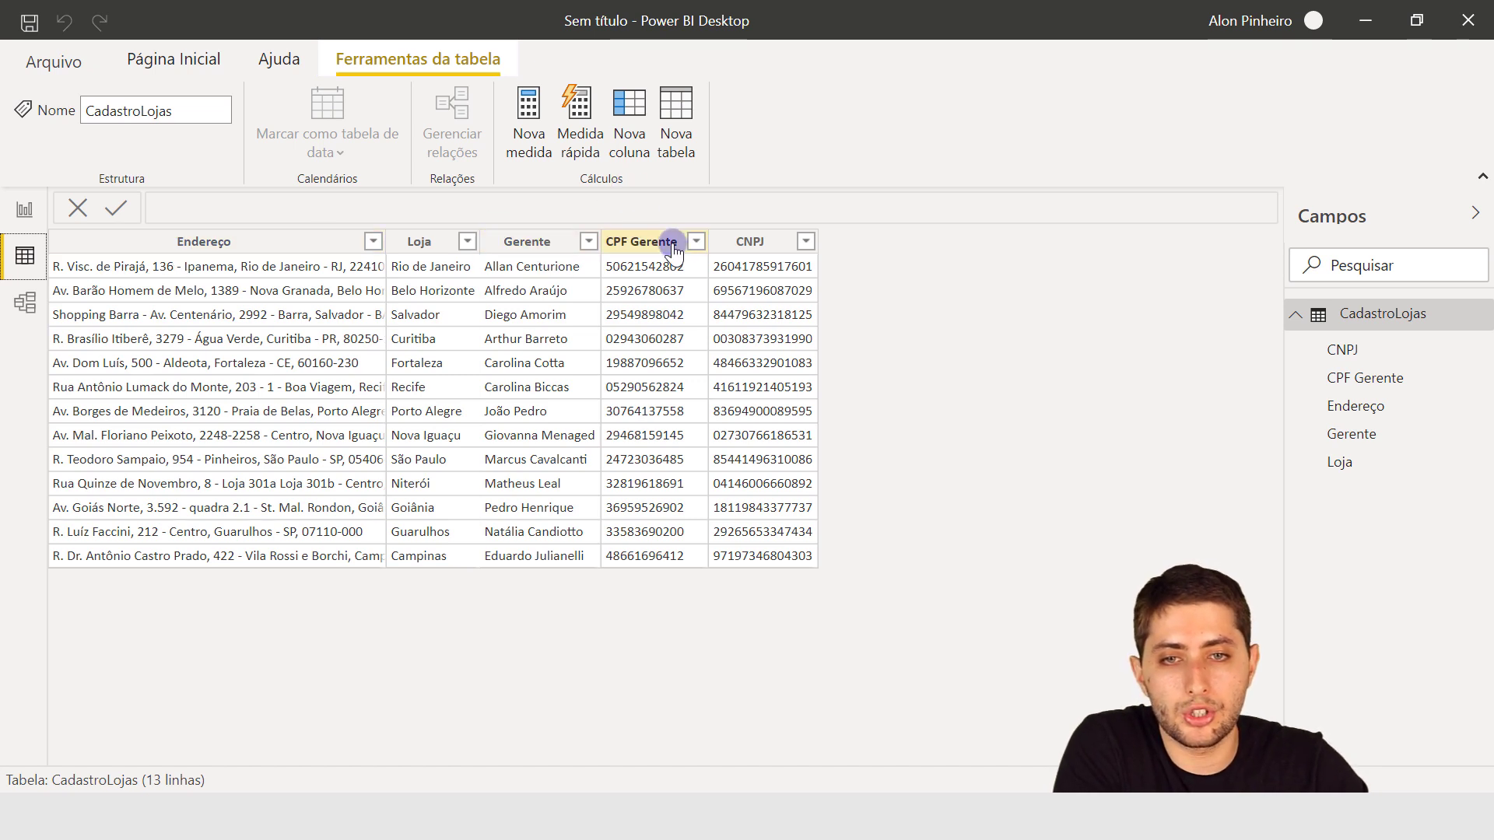
left_click(997, 354)
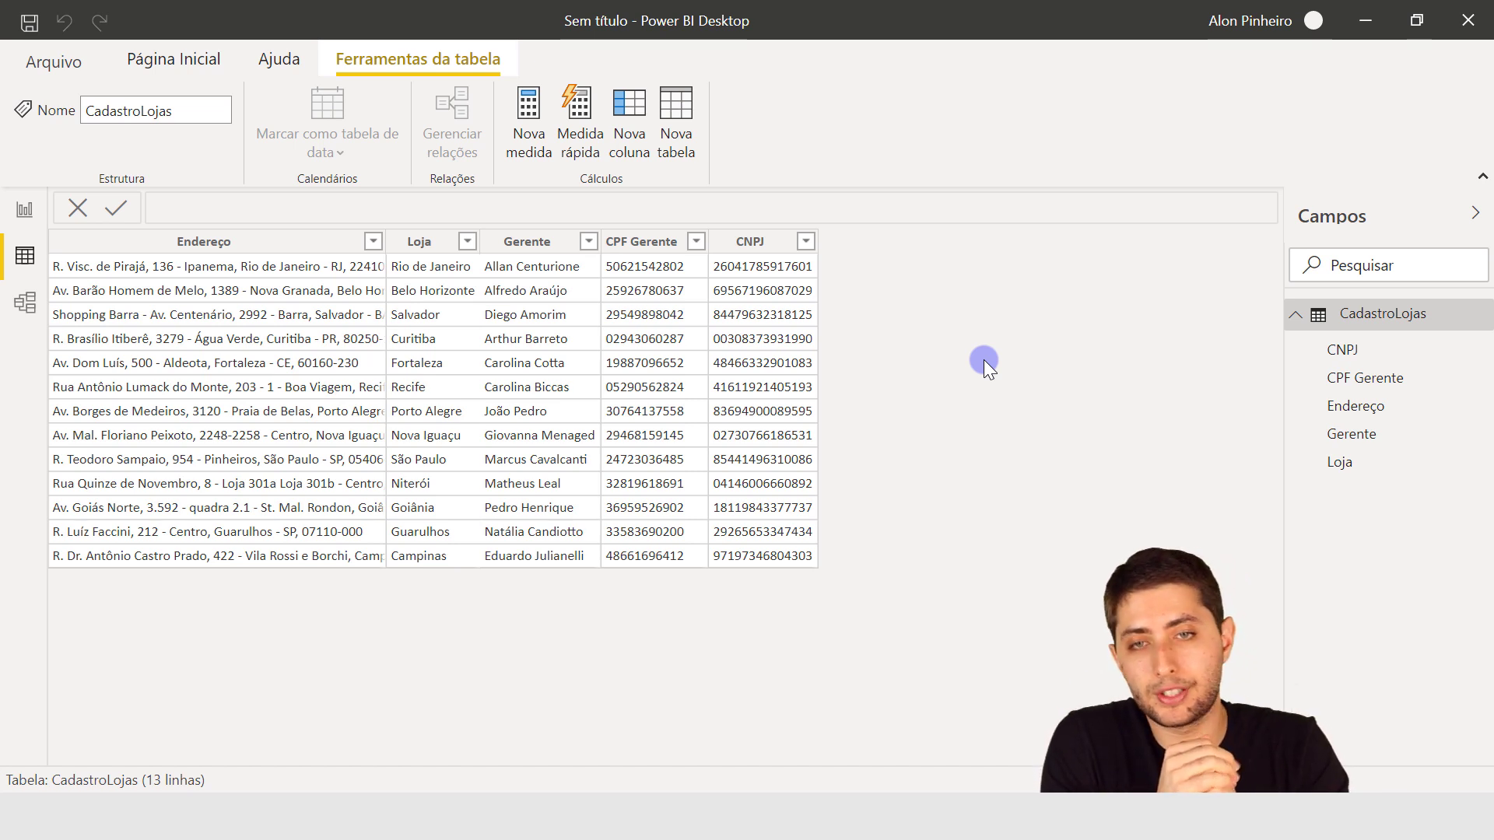
left_click(650, 245)
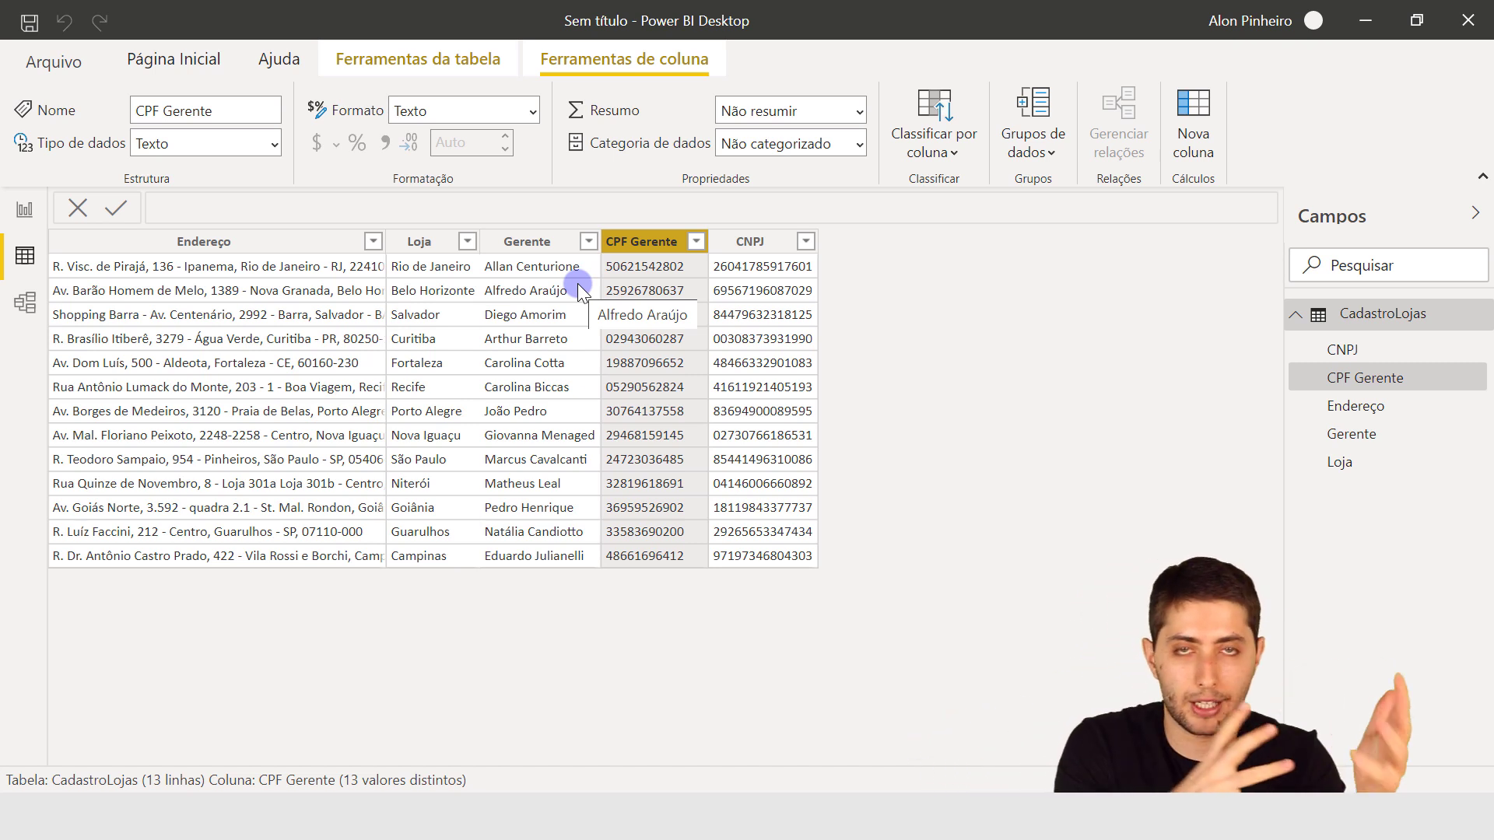
left_click(573, 282)
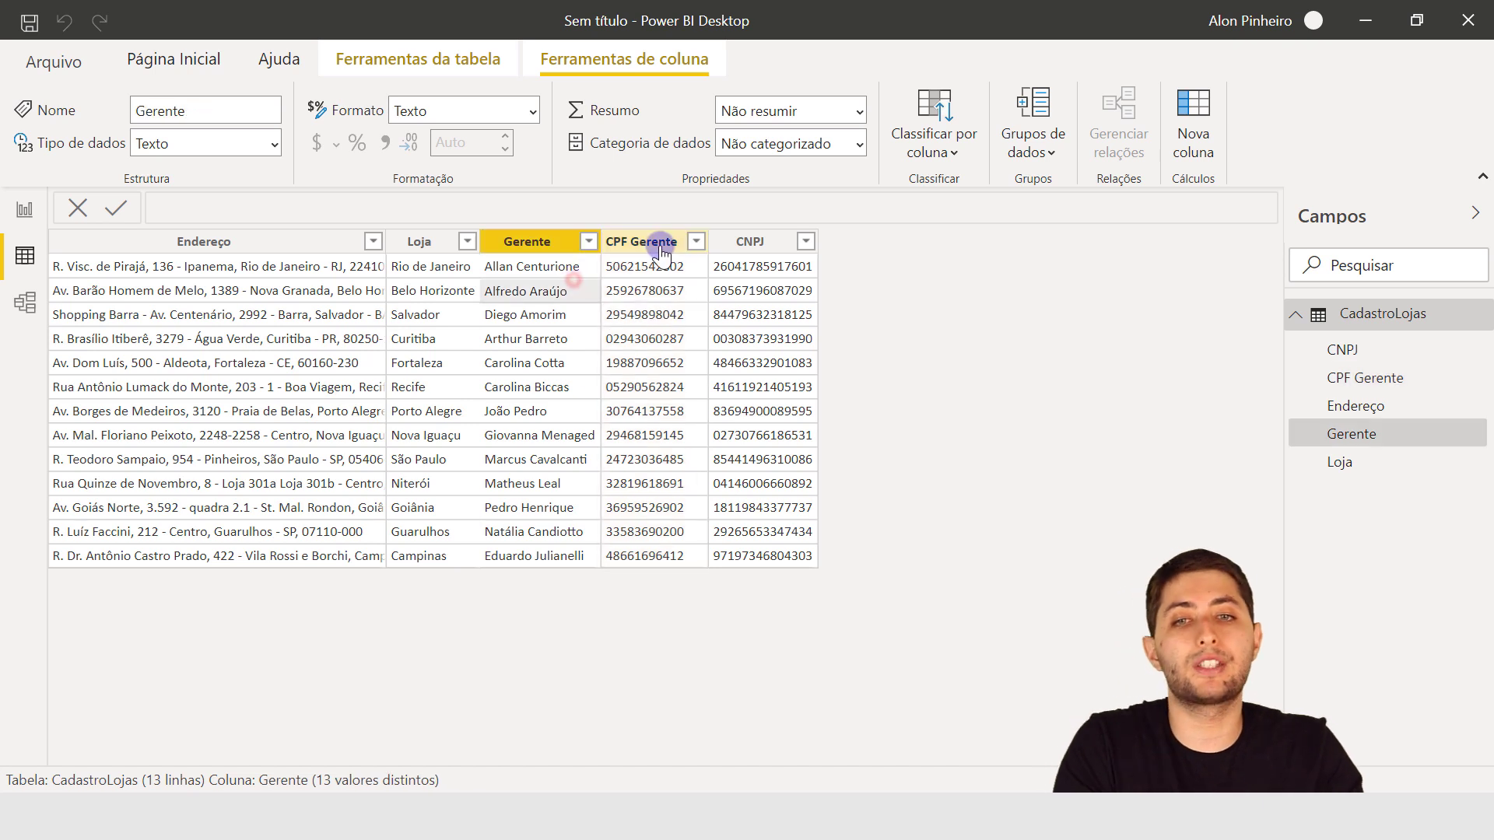
left_click(650, 248)
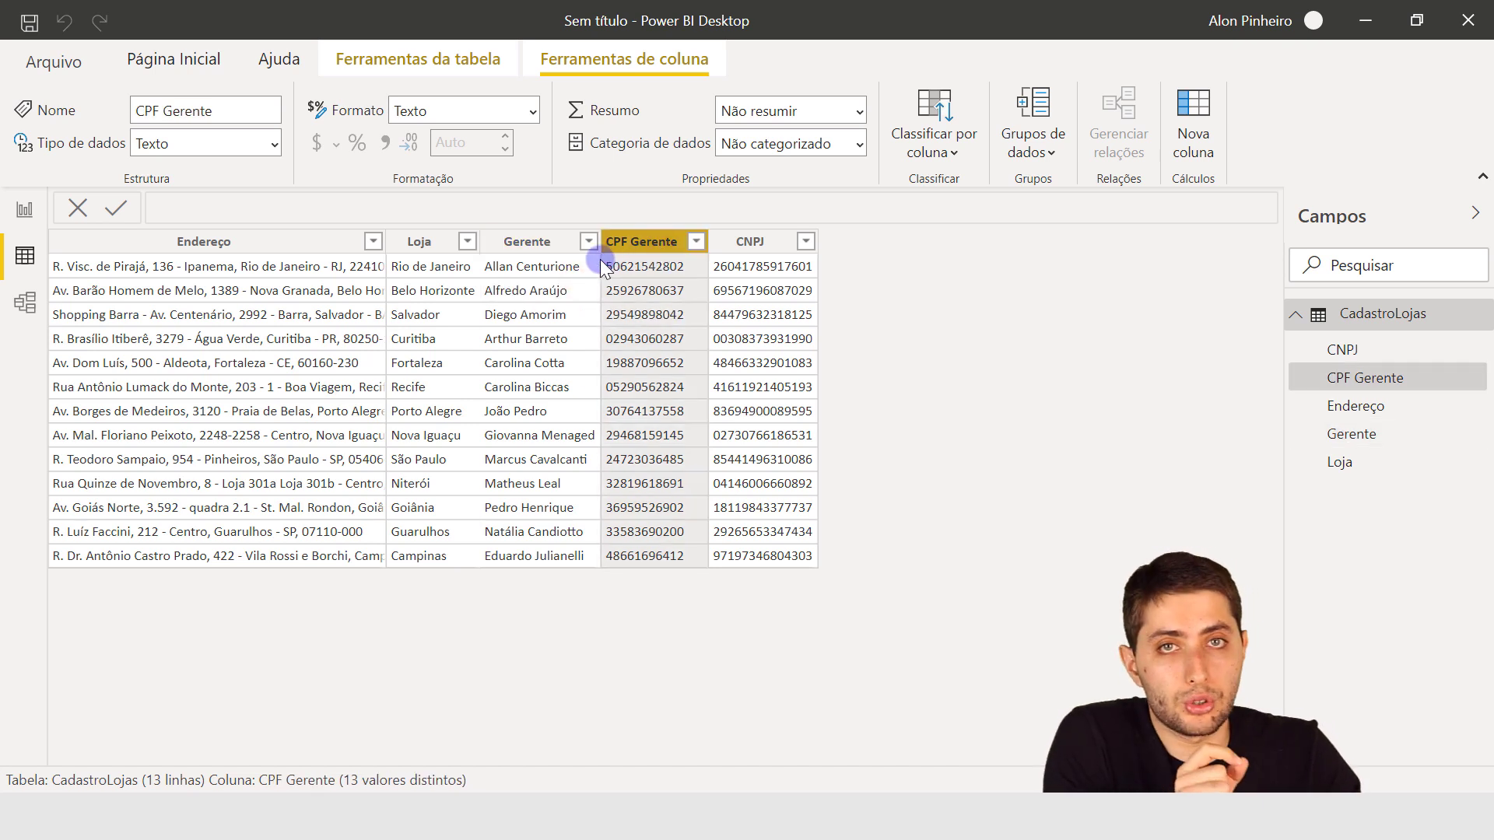
left_click(650, 236)
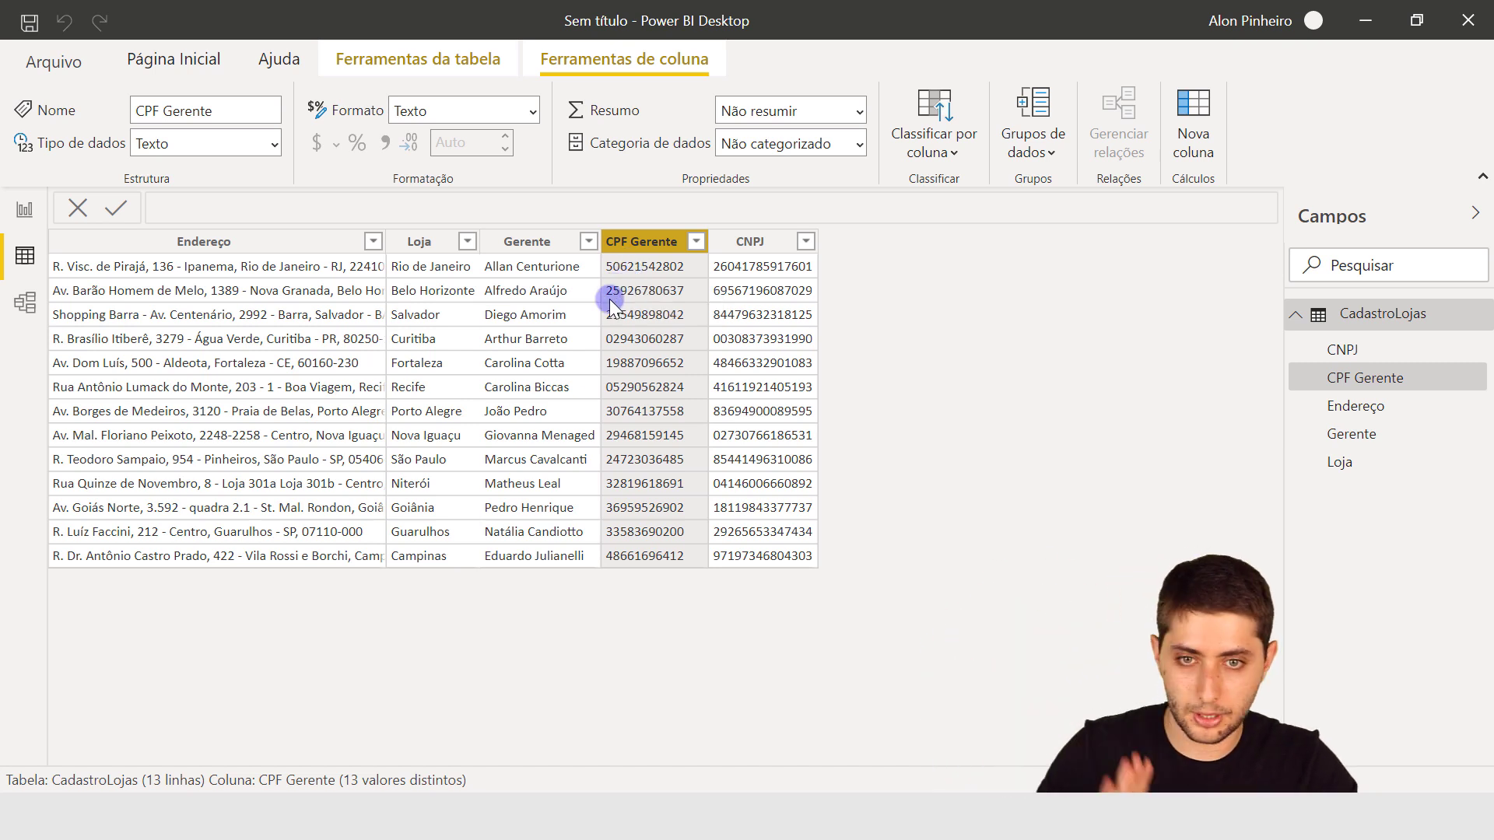
Add a calculated column to CadastroLojas, name it "CPF Formatado" and start a second formula line with enlarged formula text
right_click(633, 291)
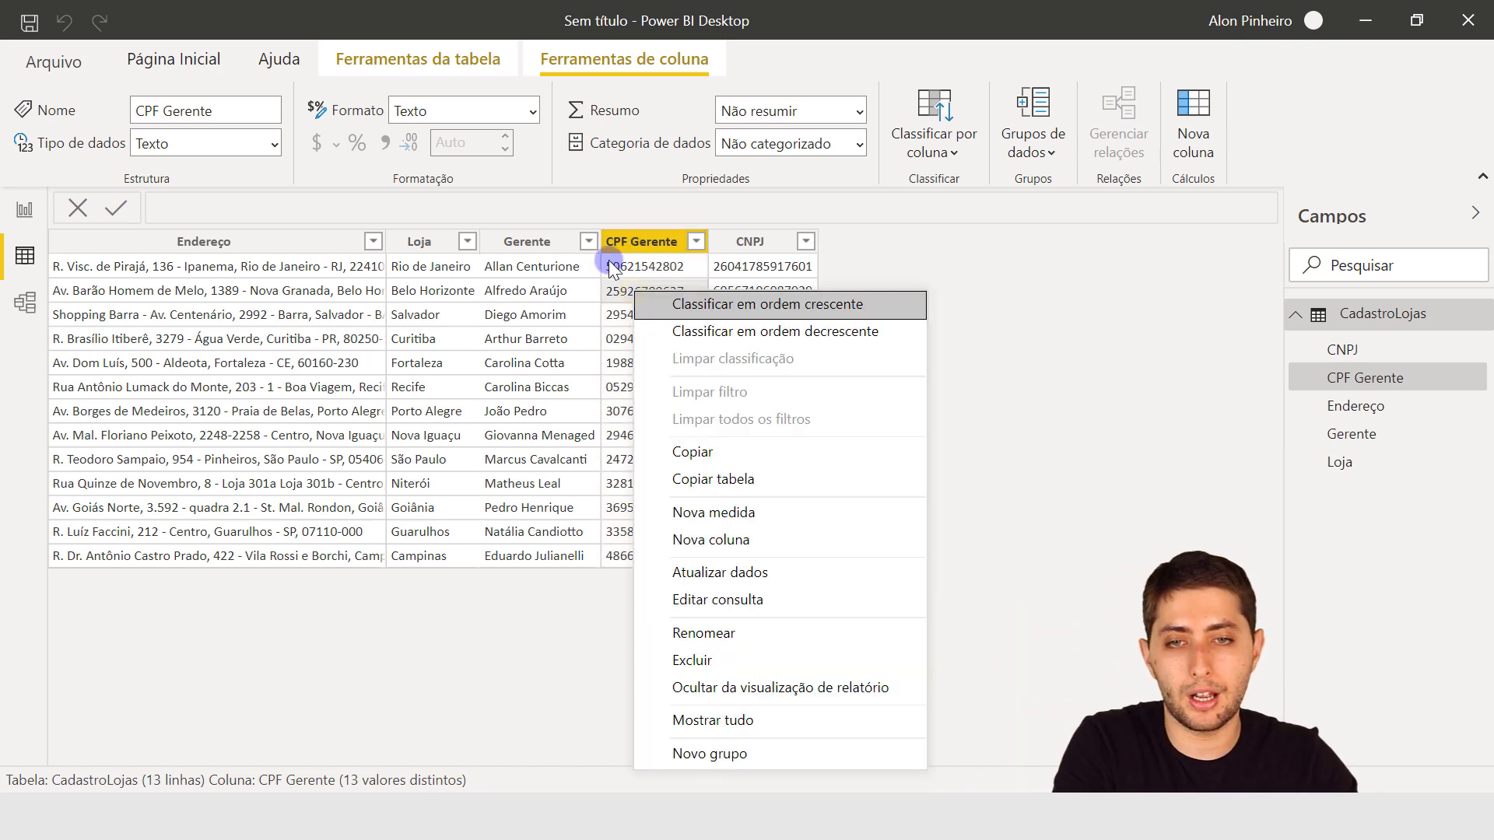
left_click(778, 546)
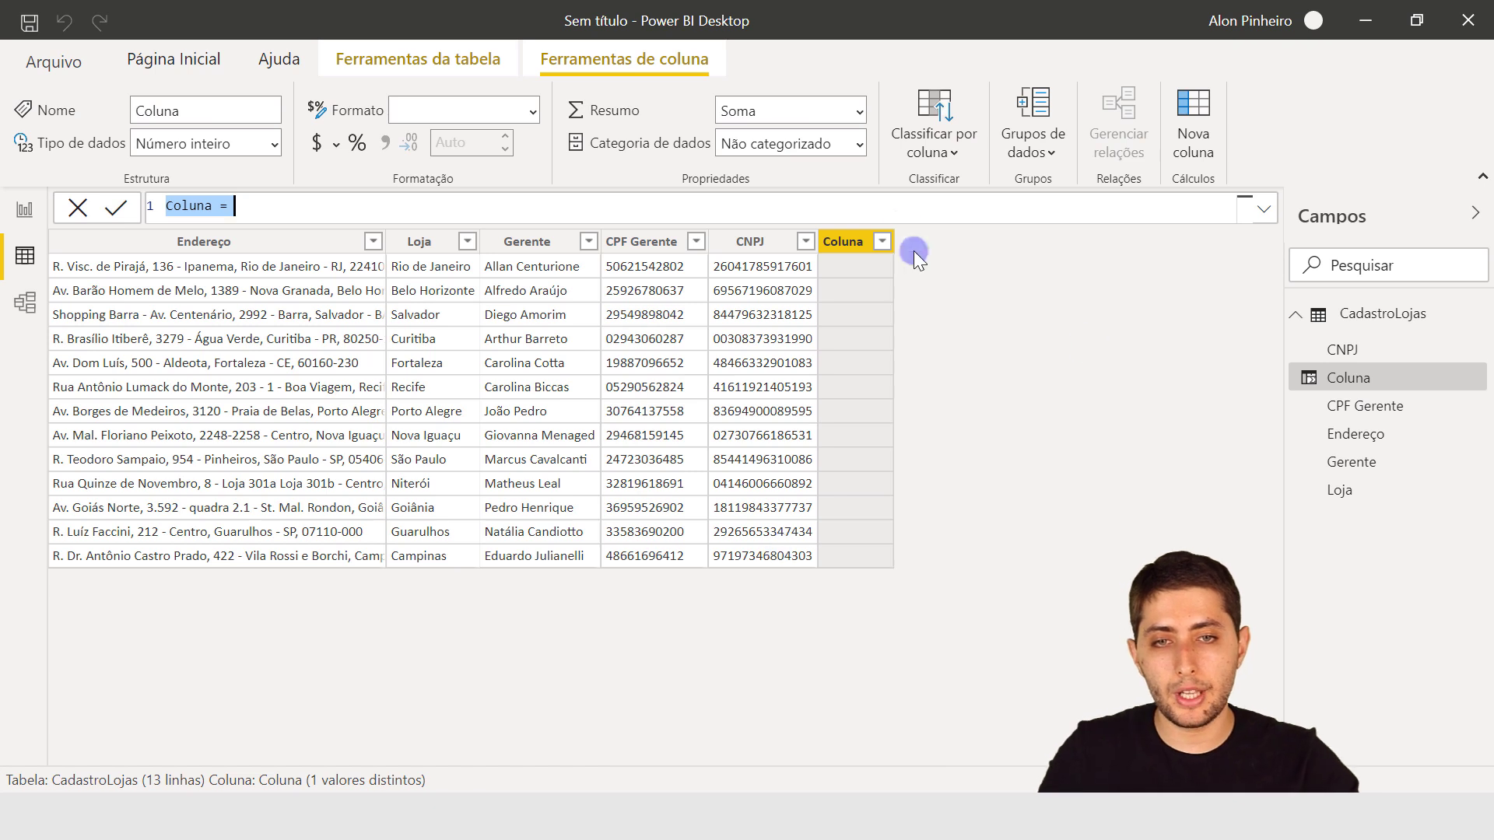
scroll(796, 214, "up", 5)
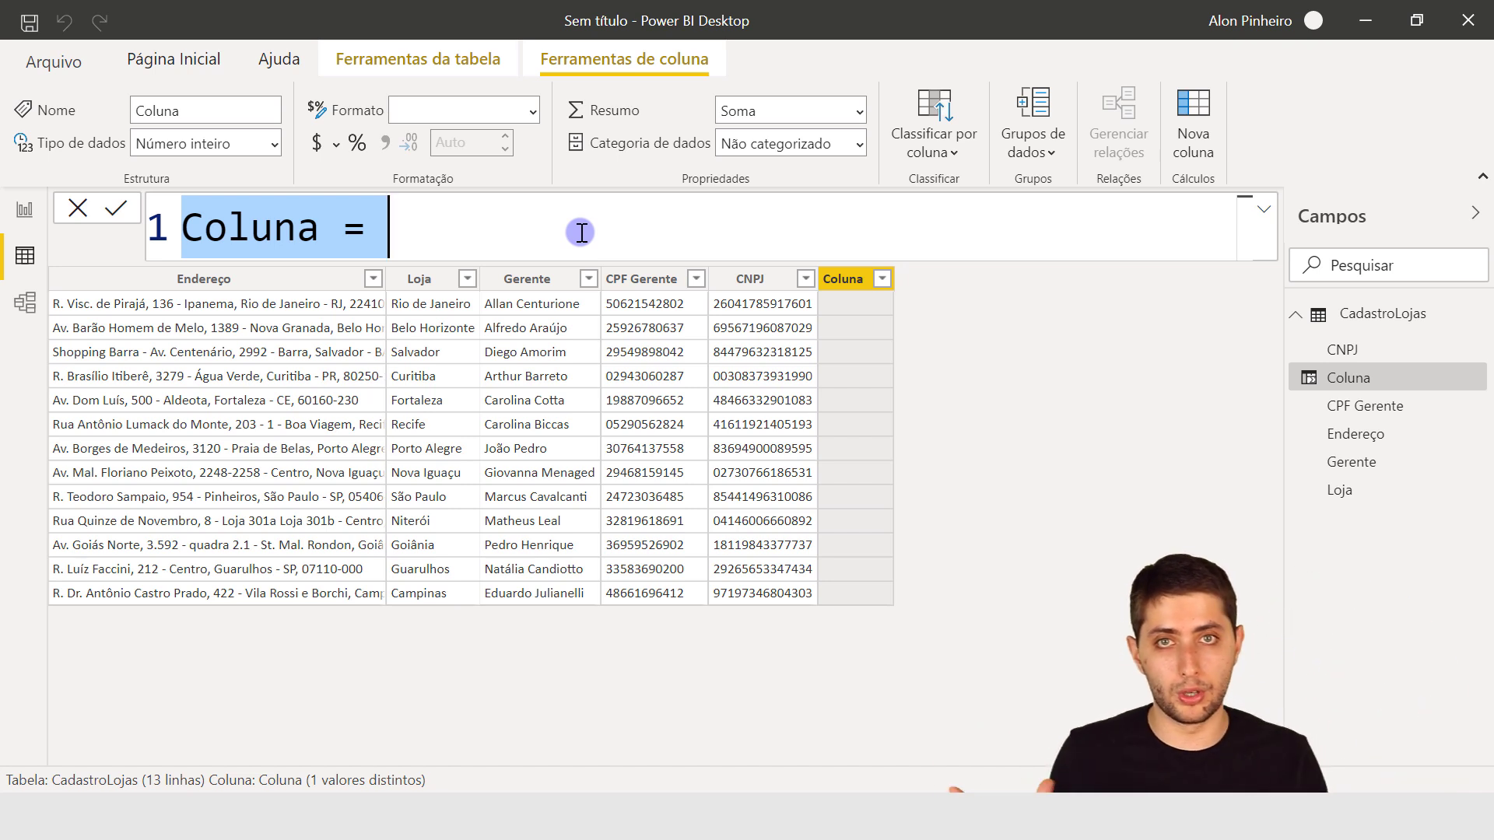
type("CPF")
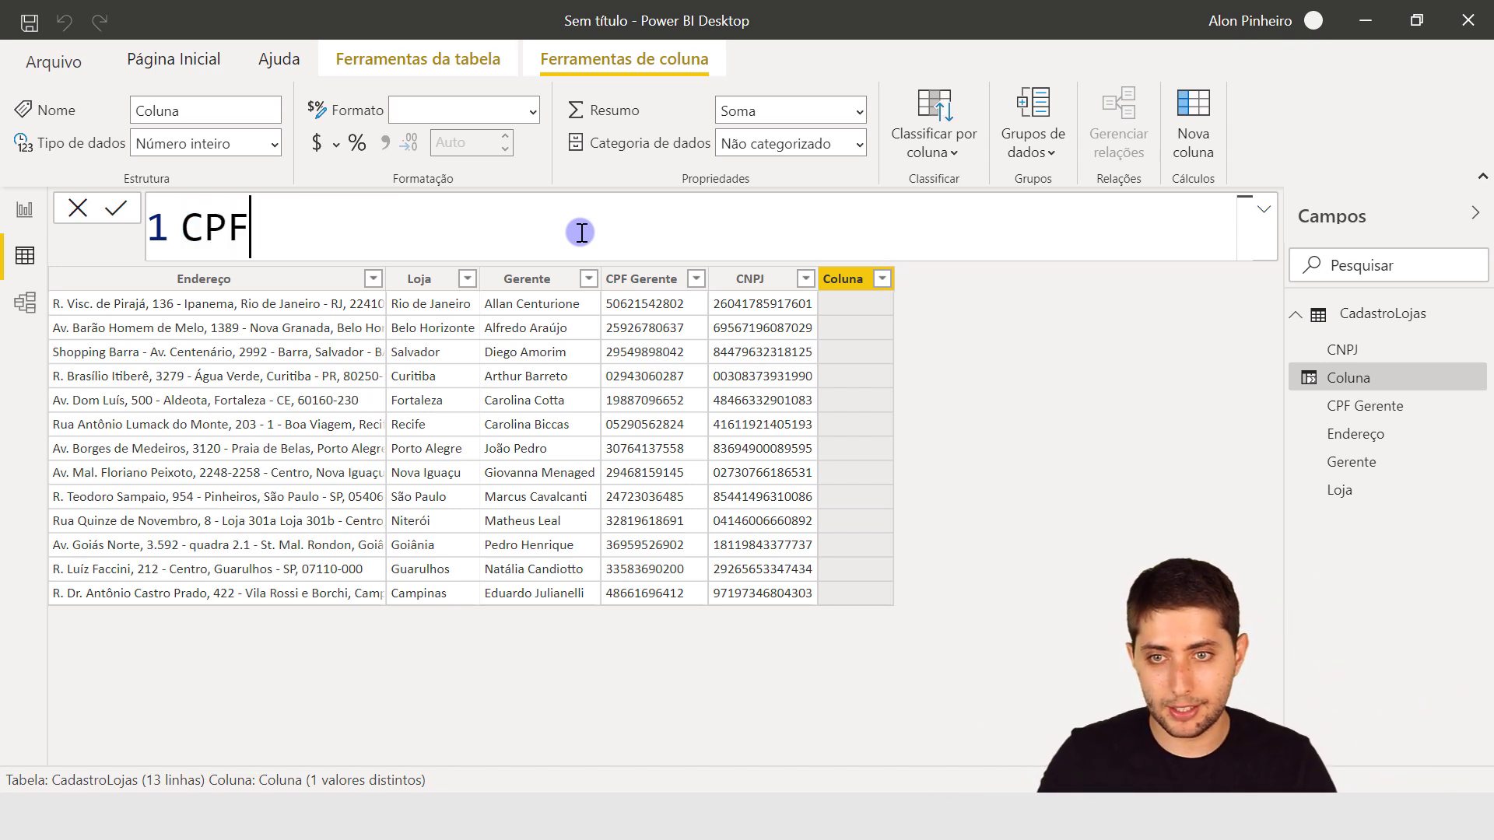
type(" Formatado =")
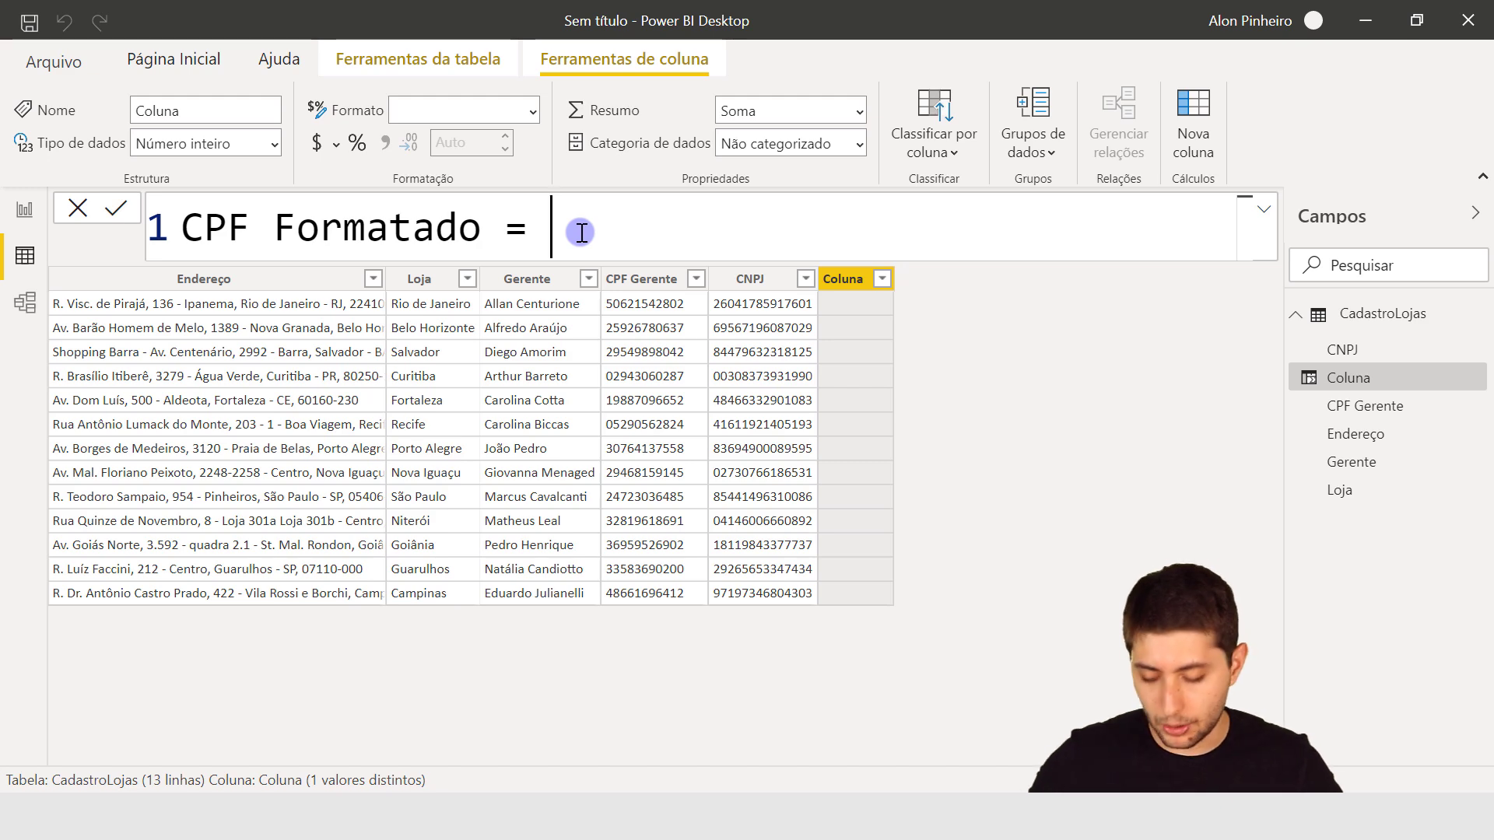
key("shift+Return")
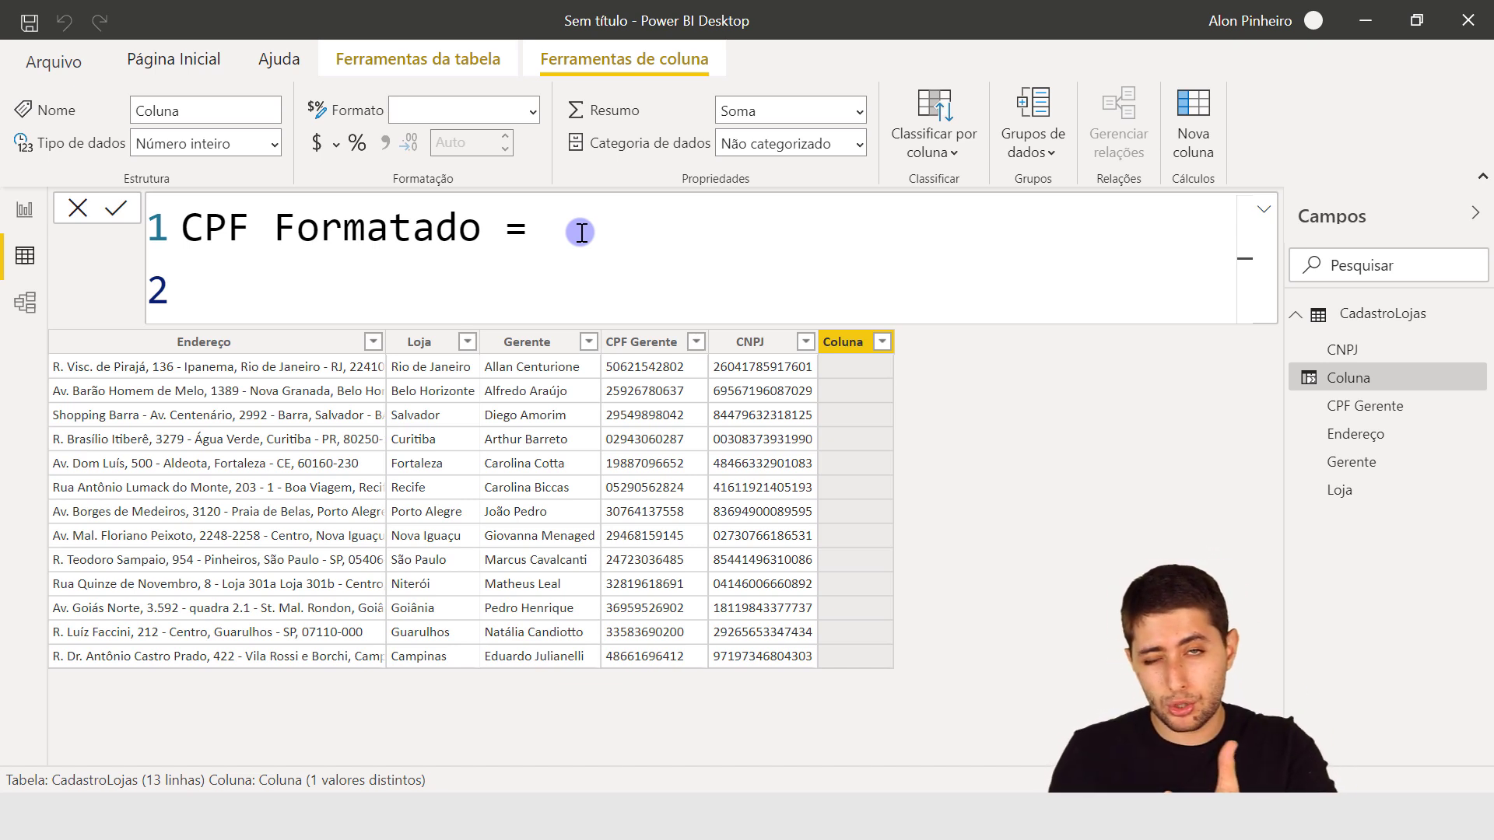
Write the formula's first term as LEFT(CadastroLojas[CPF Gerente],3)&"."& and start a third line
type("left")
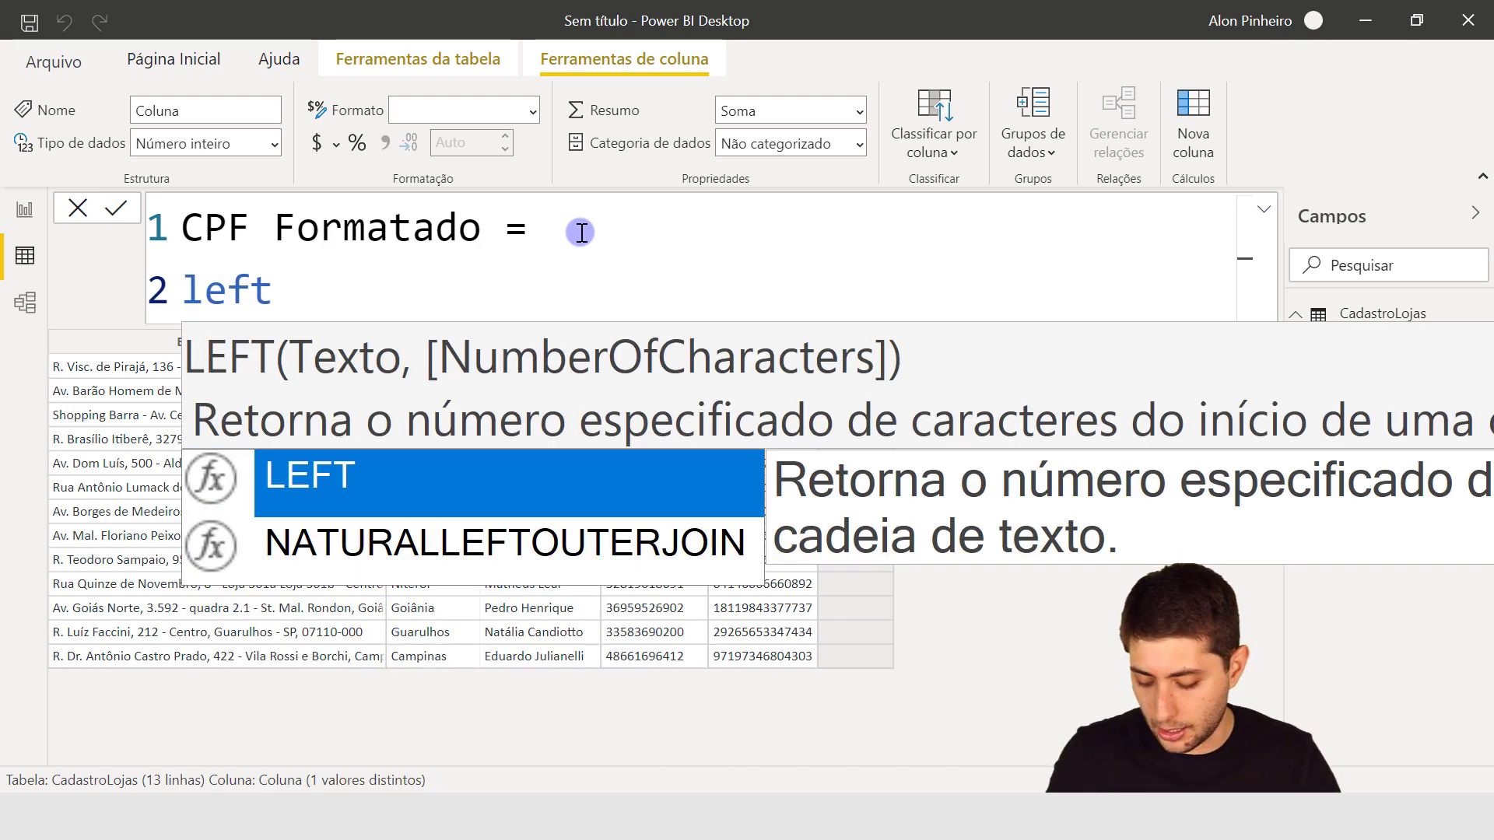
key("Tab")
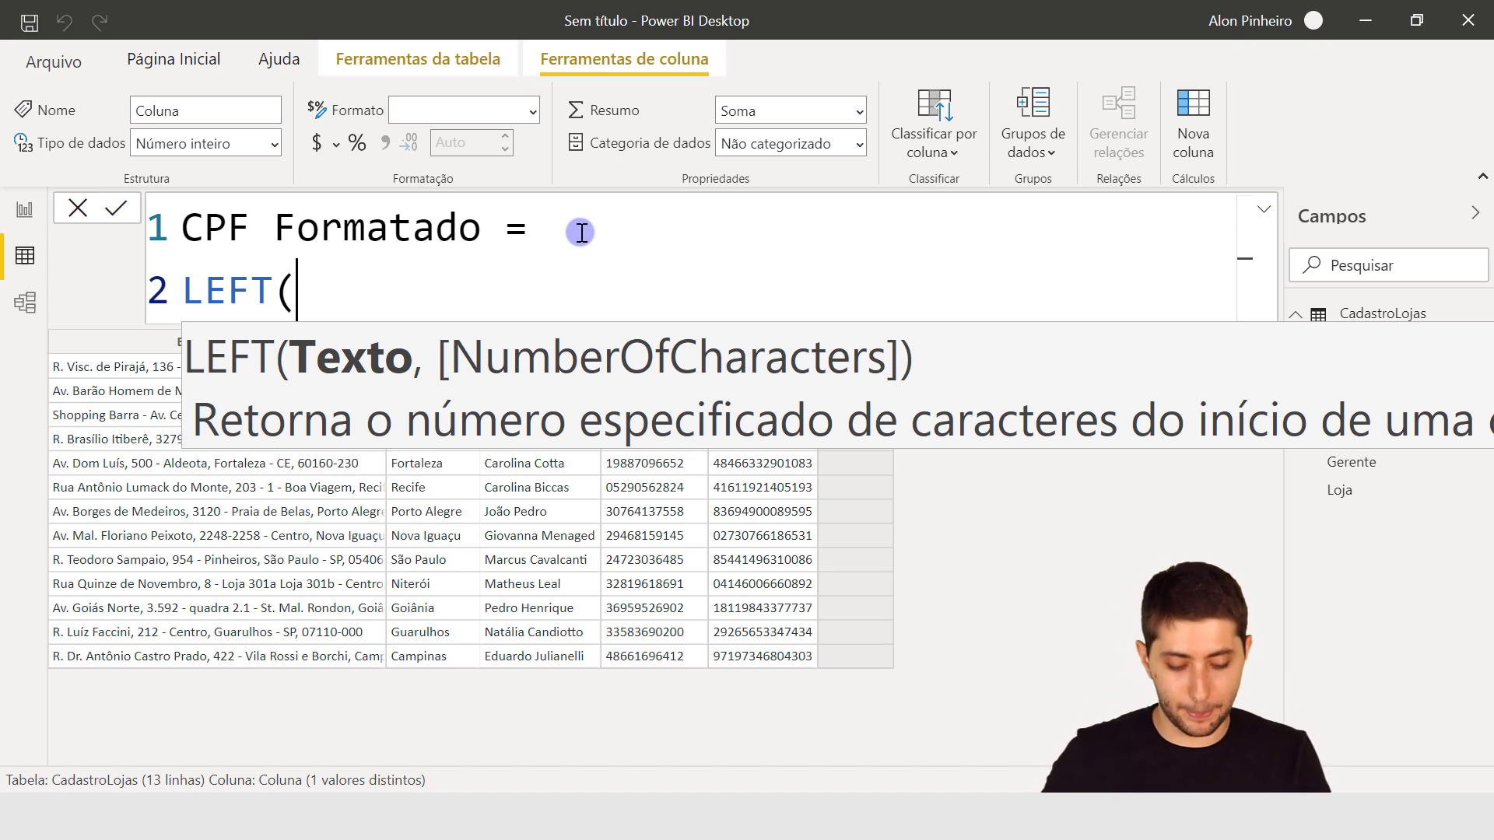
type("cpf")
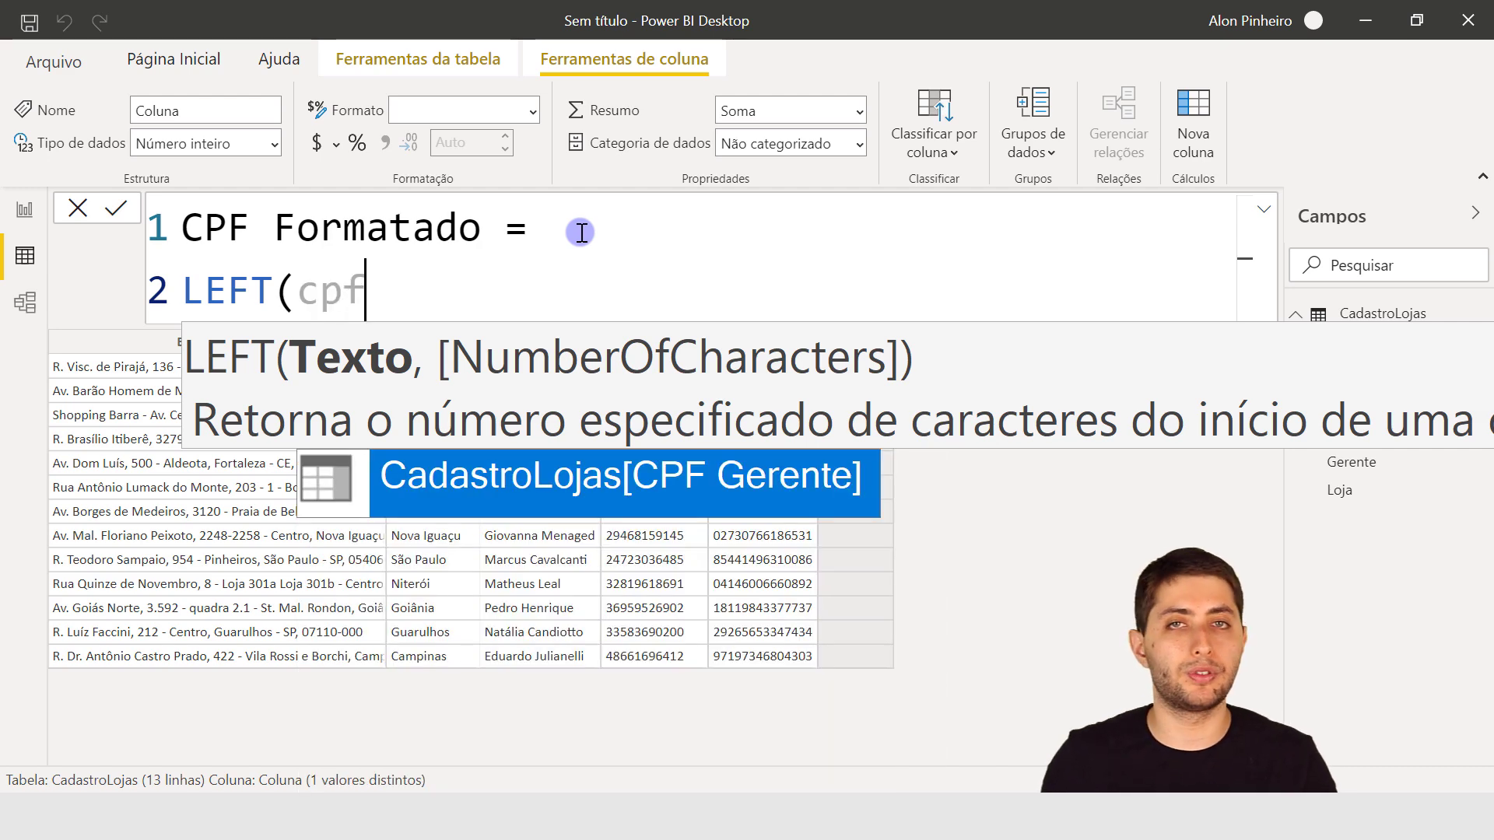
left_click(683, 483)
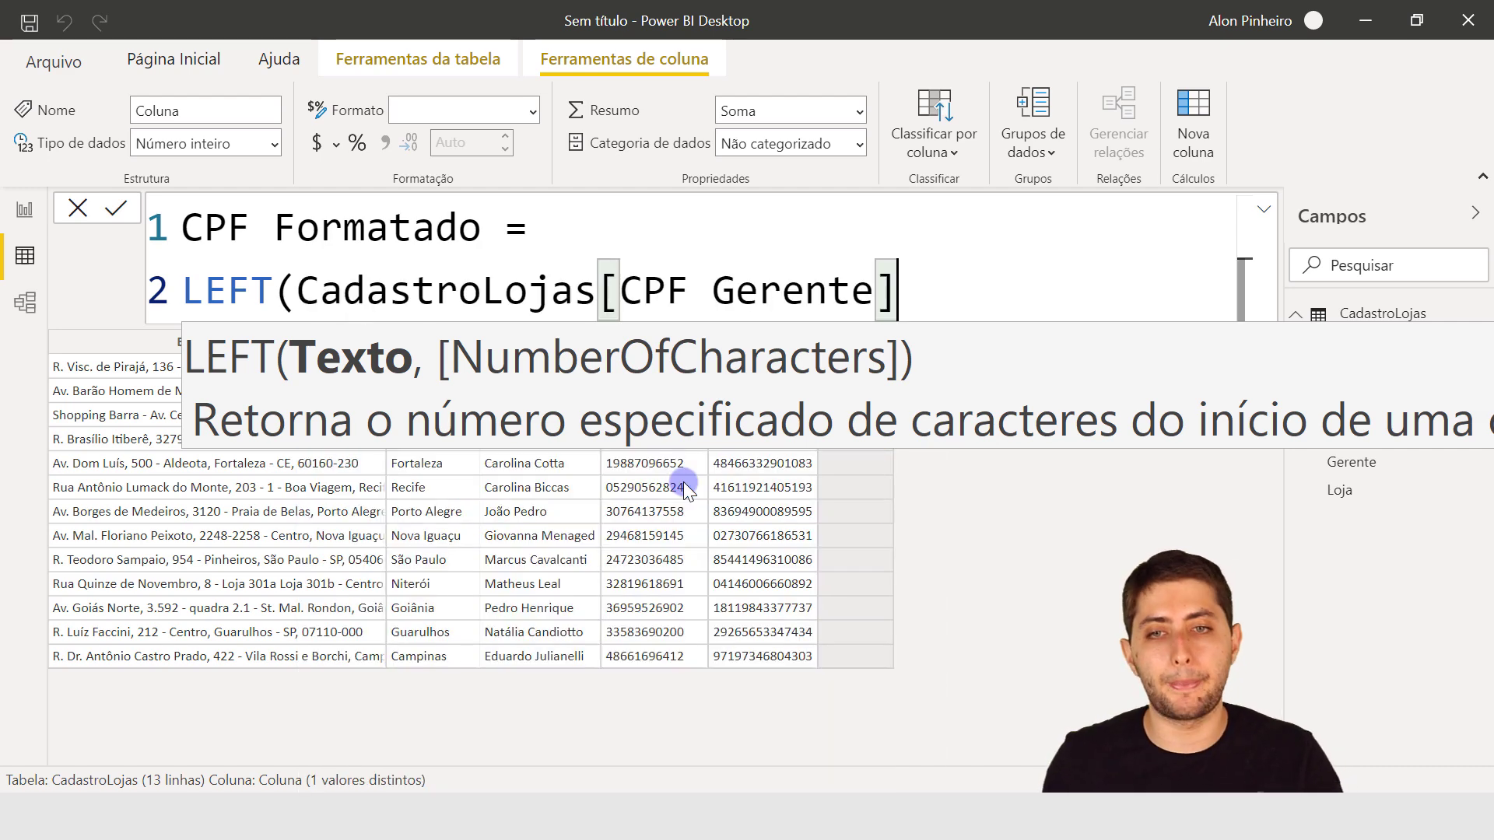
type(",")
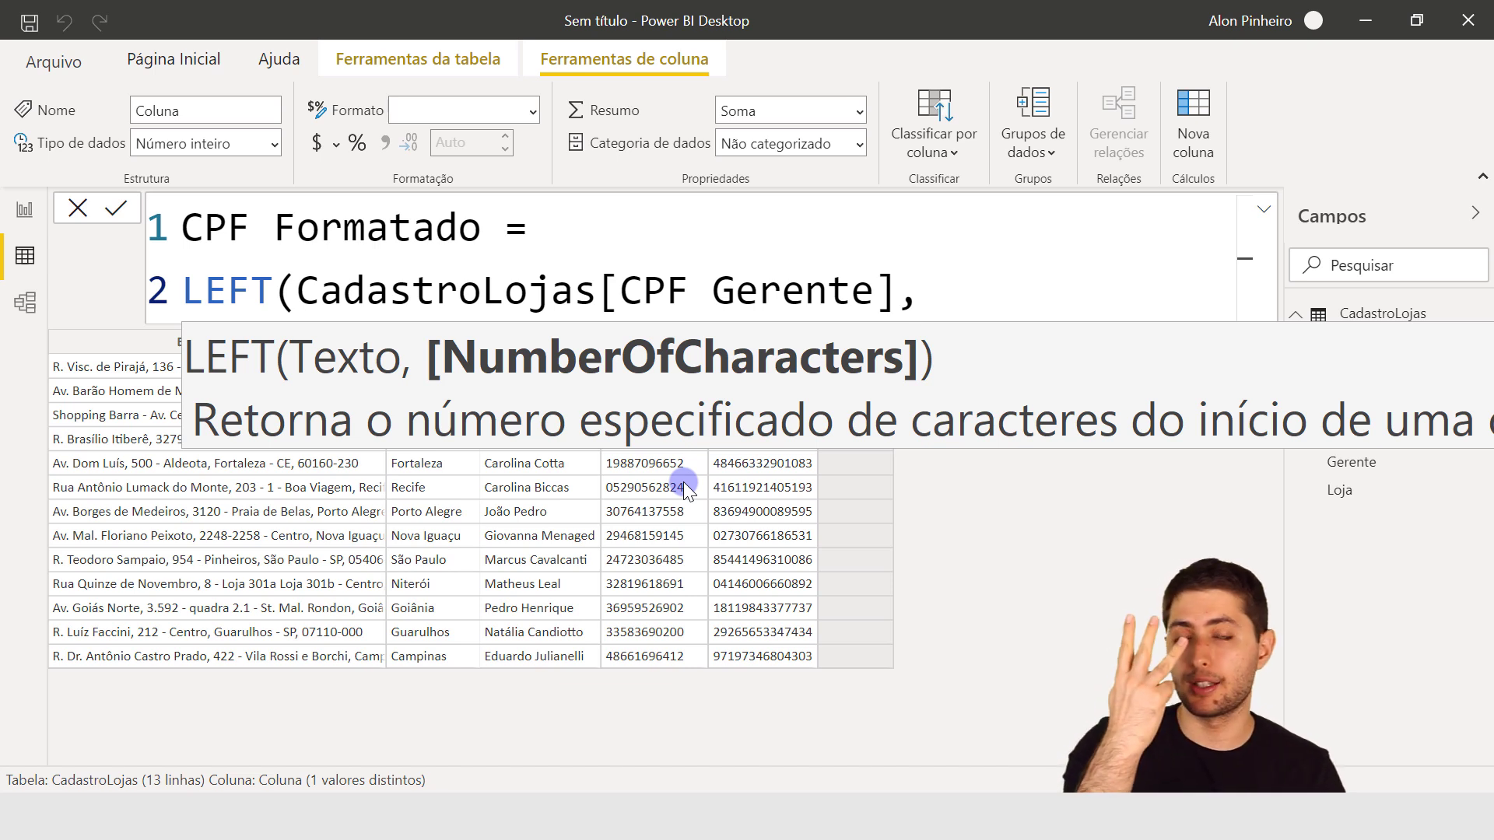
type("3")
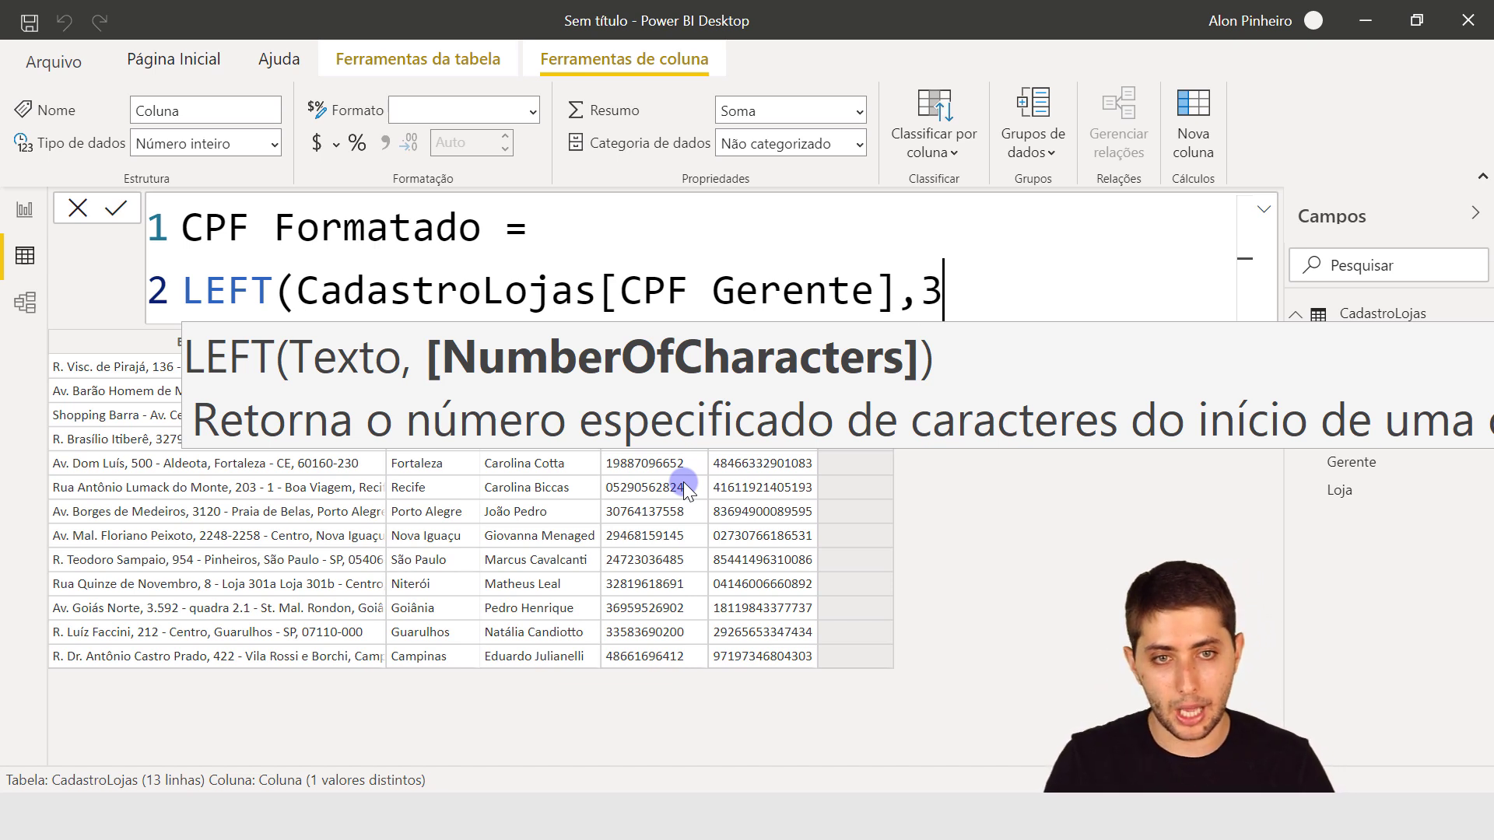
type(")")
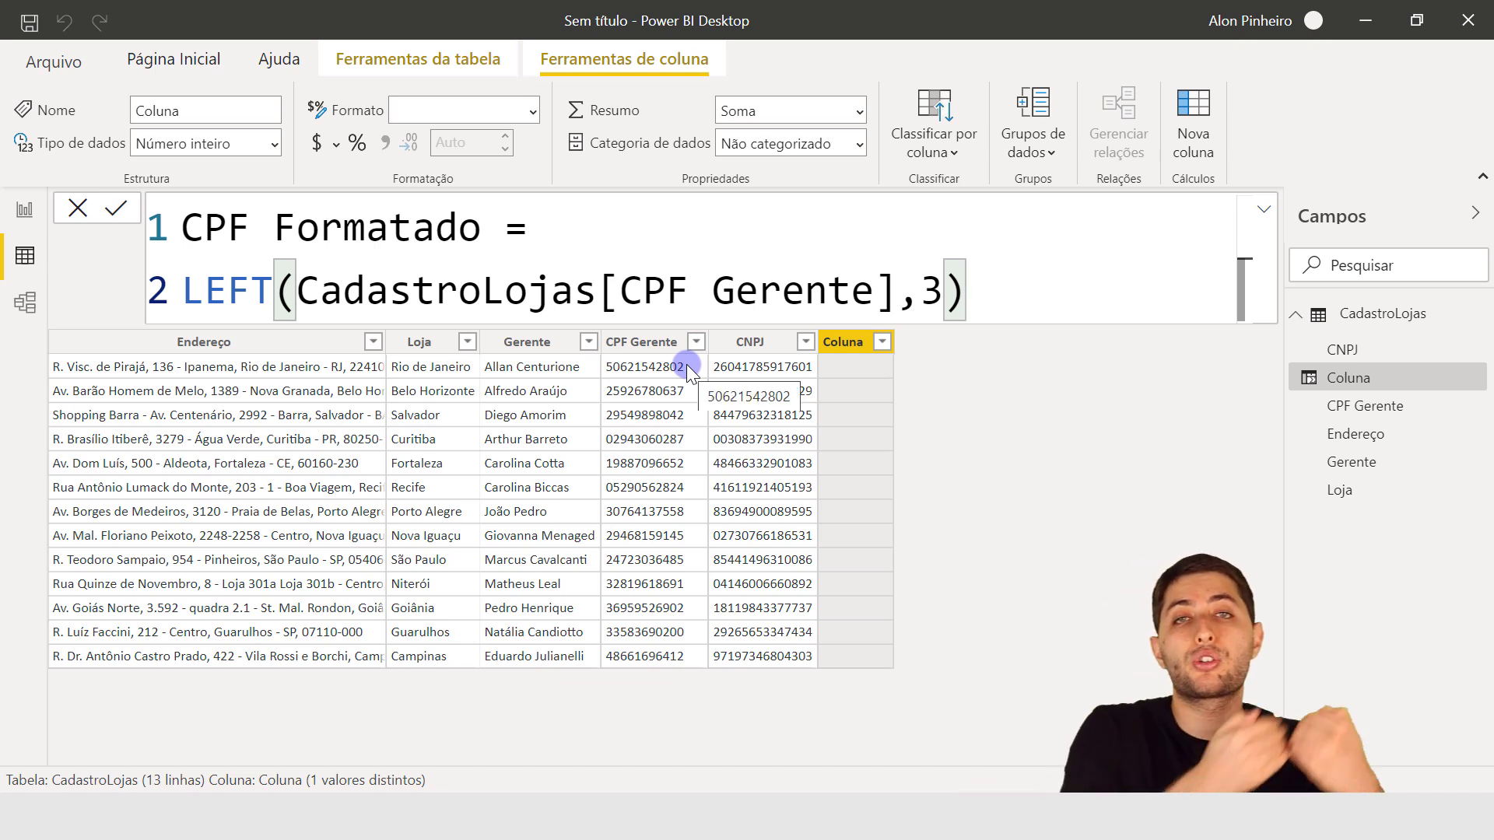
type("&")
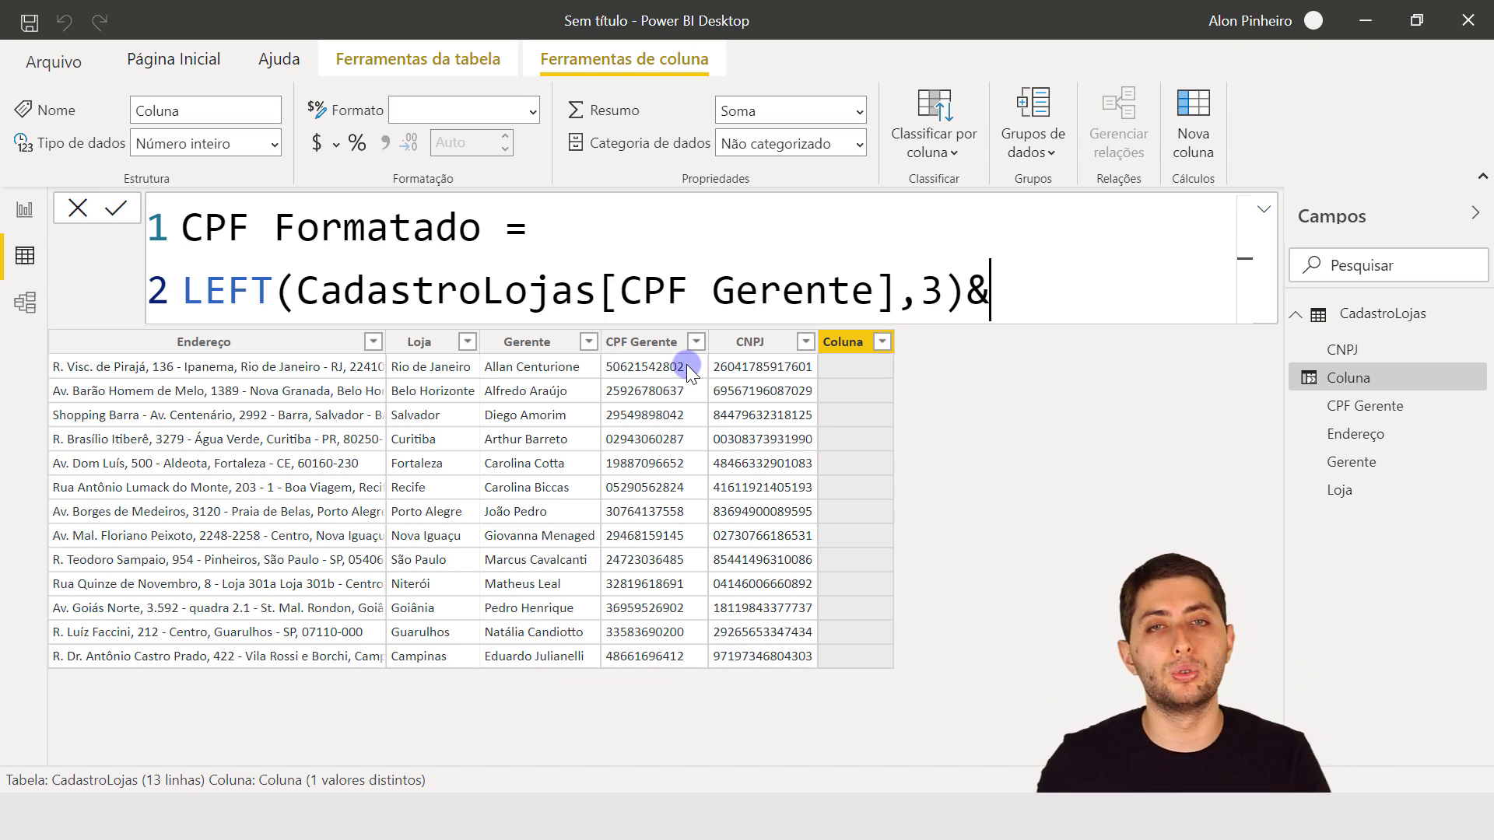
type("\".\"")
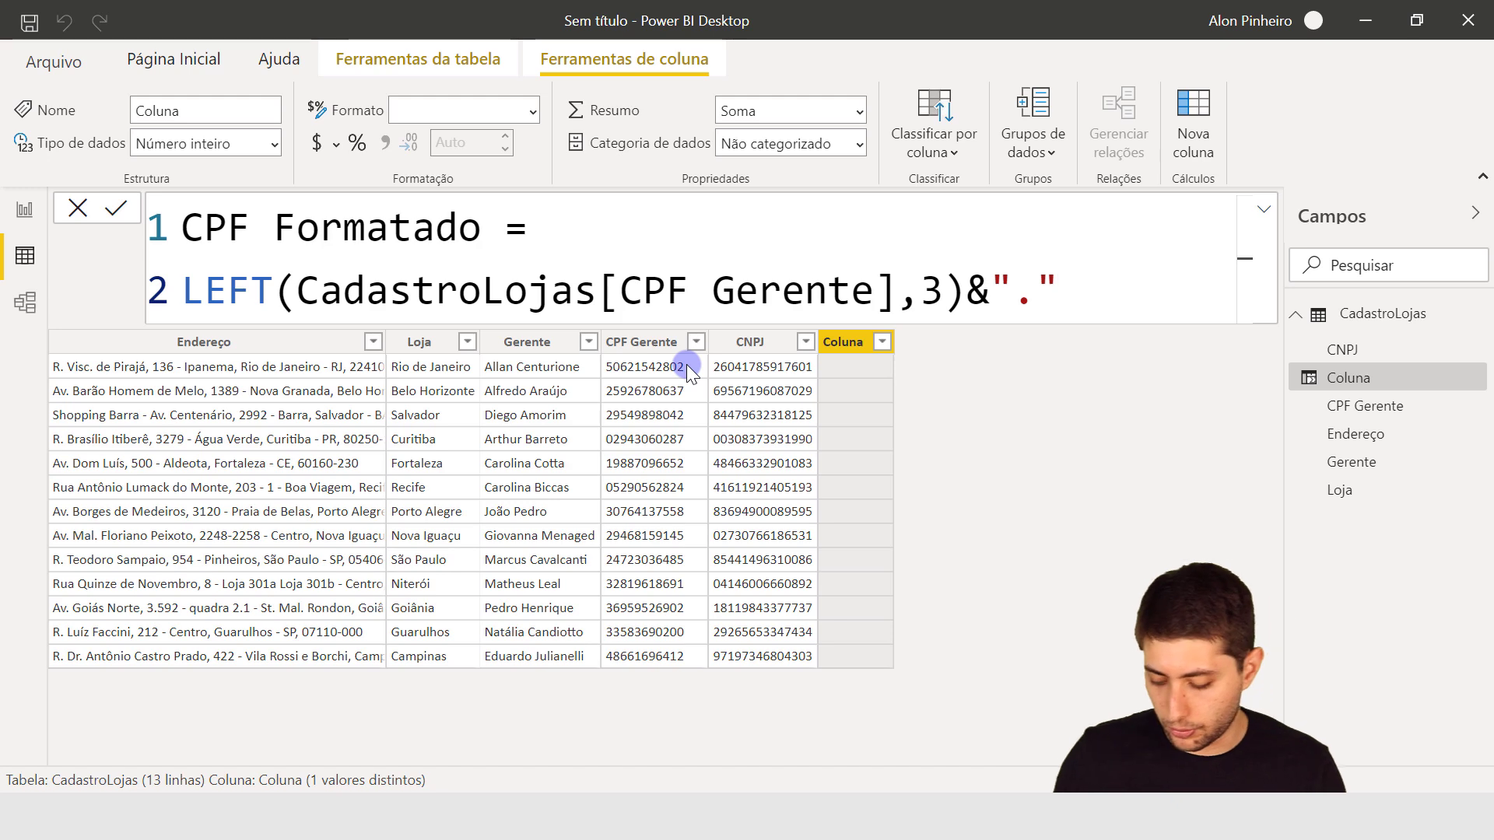
type("&")
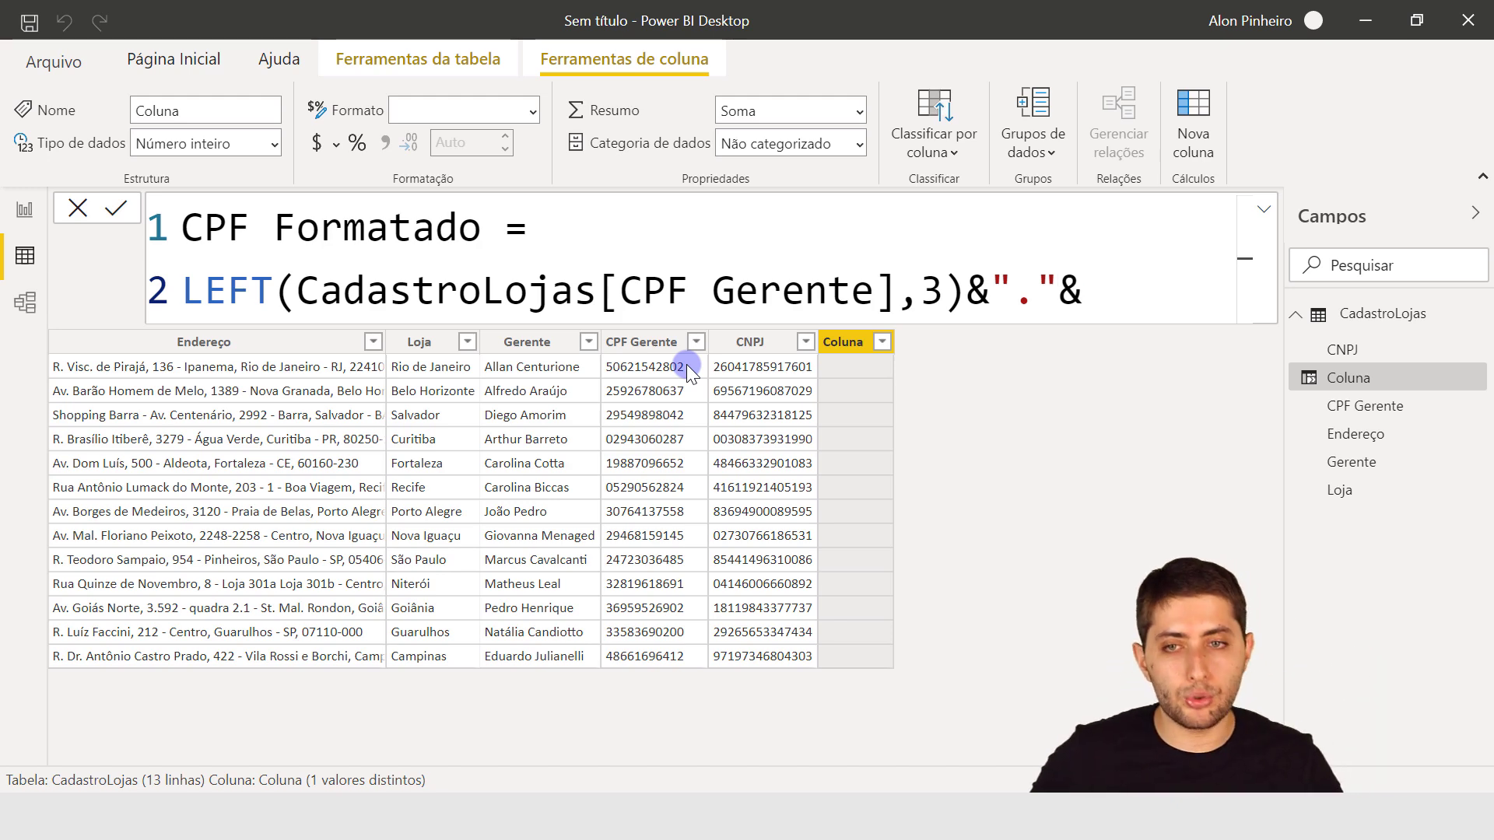
key("shift+Return")
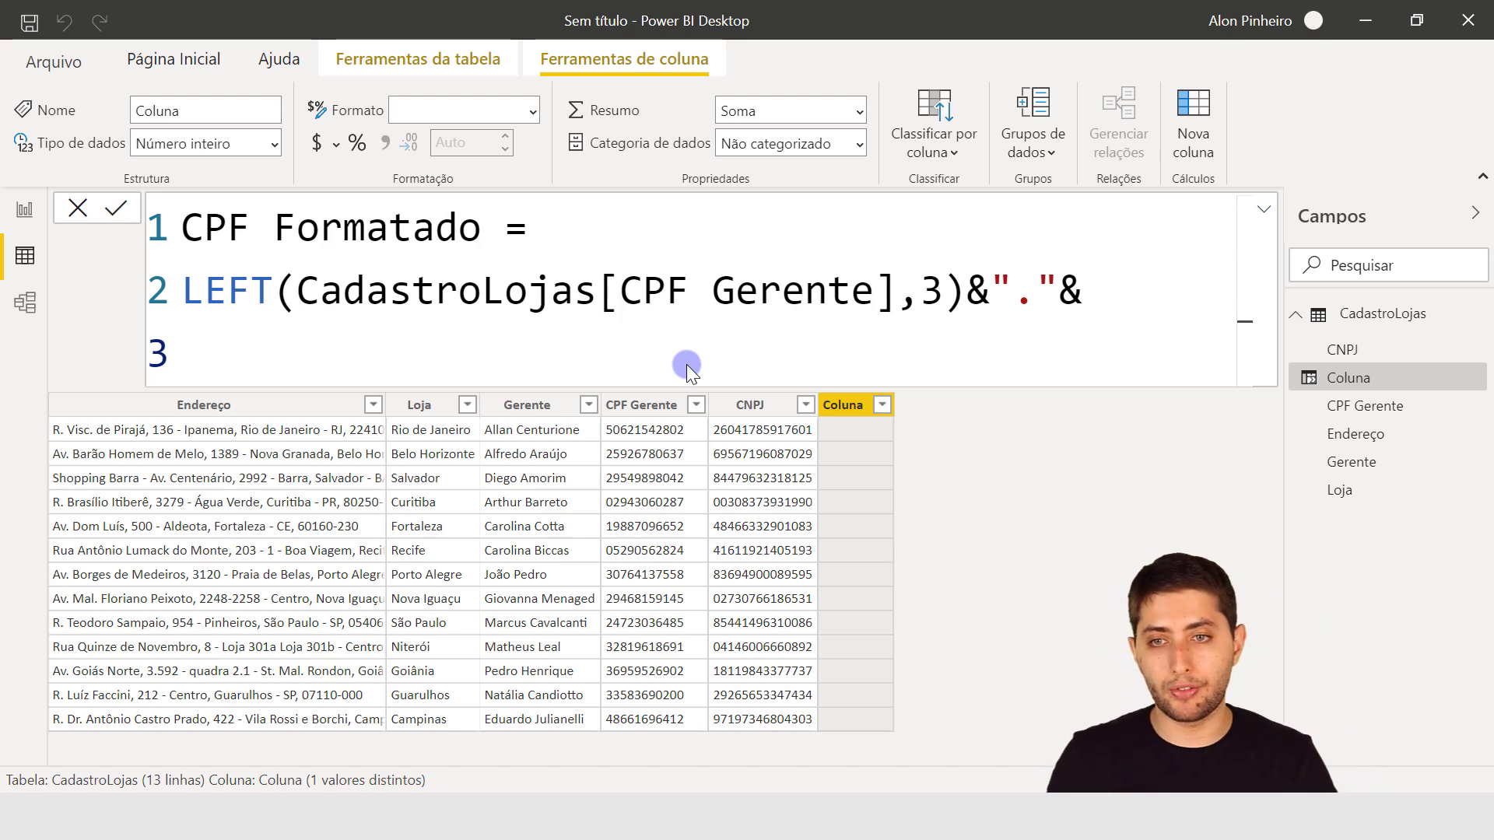
Add the second term MID(CadastroLojas[CPF Gerente],4,3) on the formula's third line
type("lef")
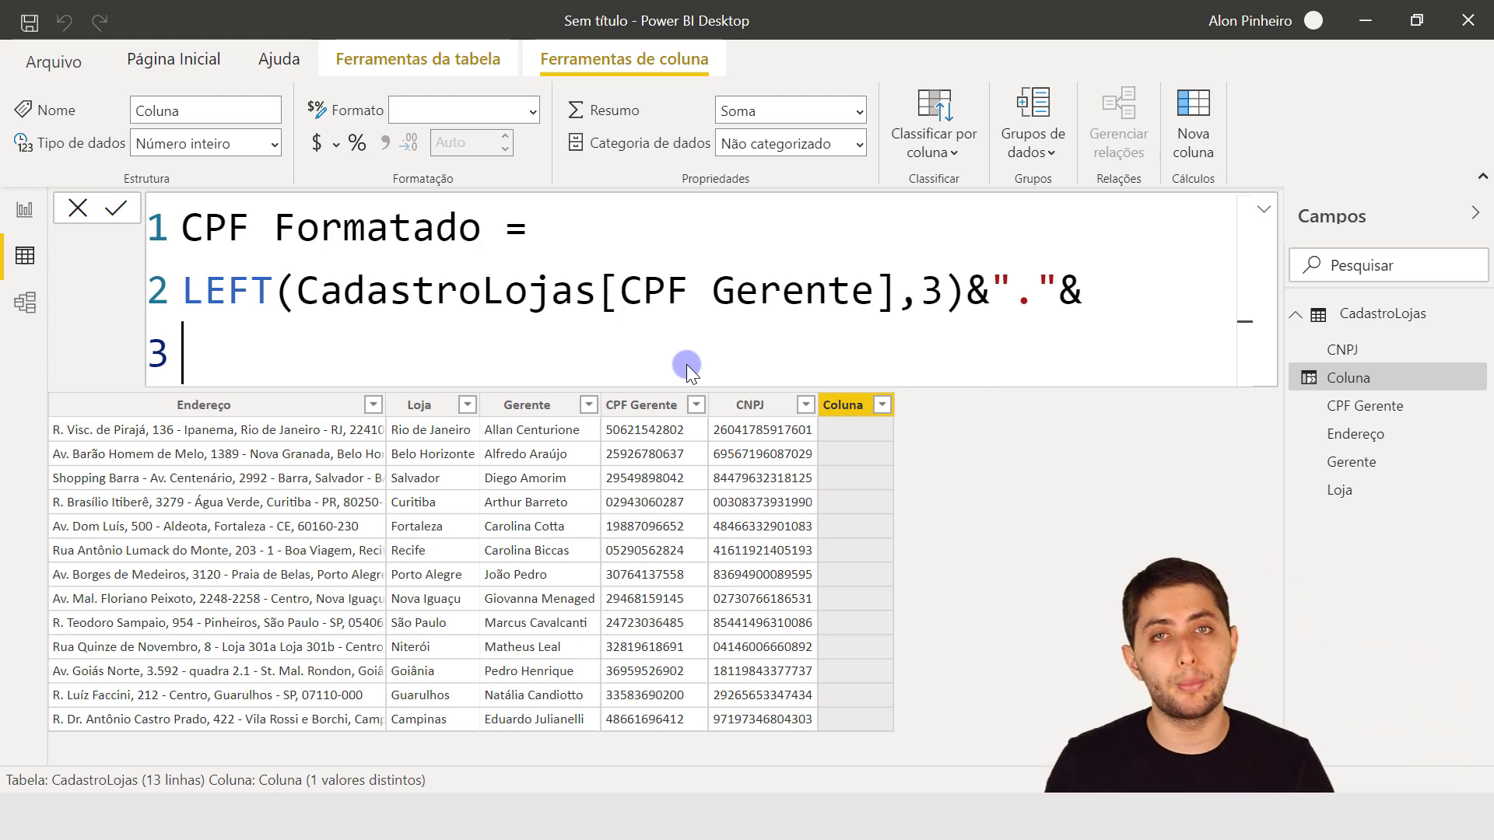
type("mid")
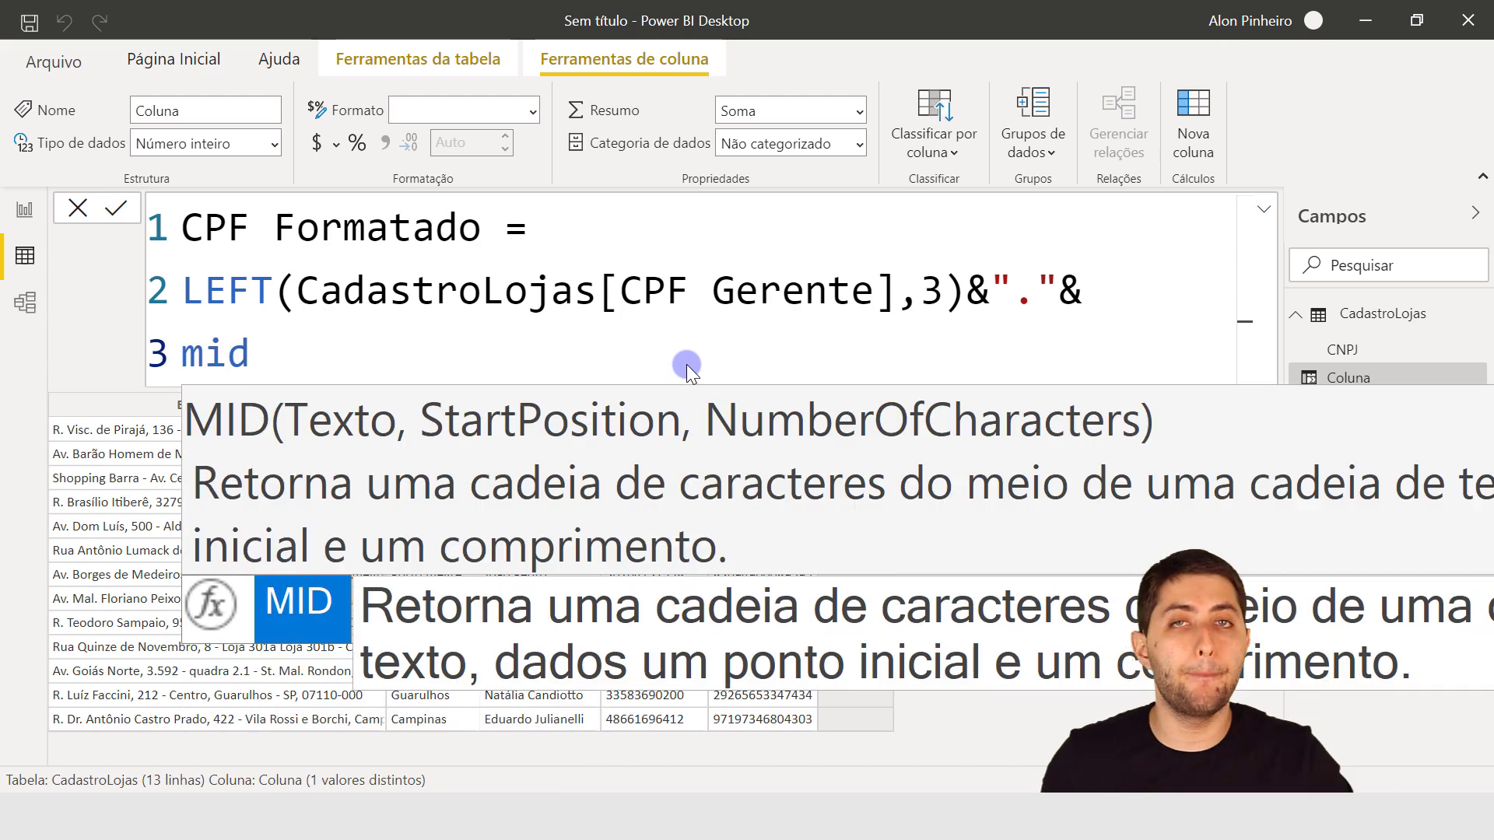
key("Tab")
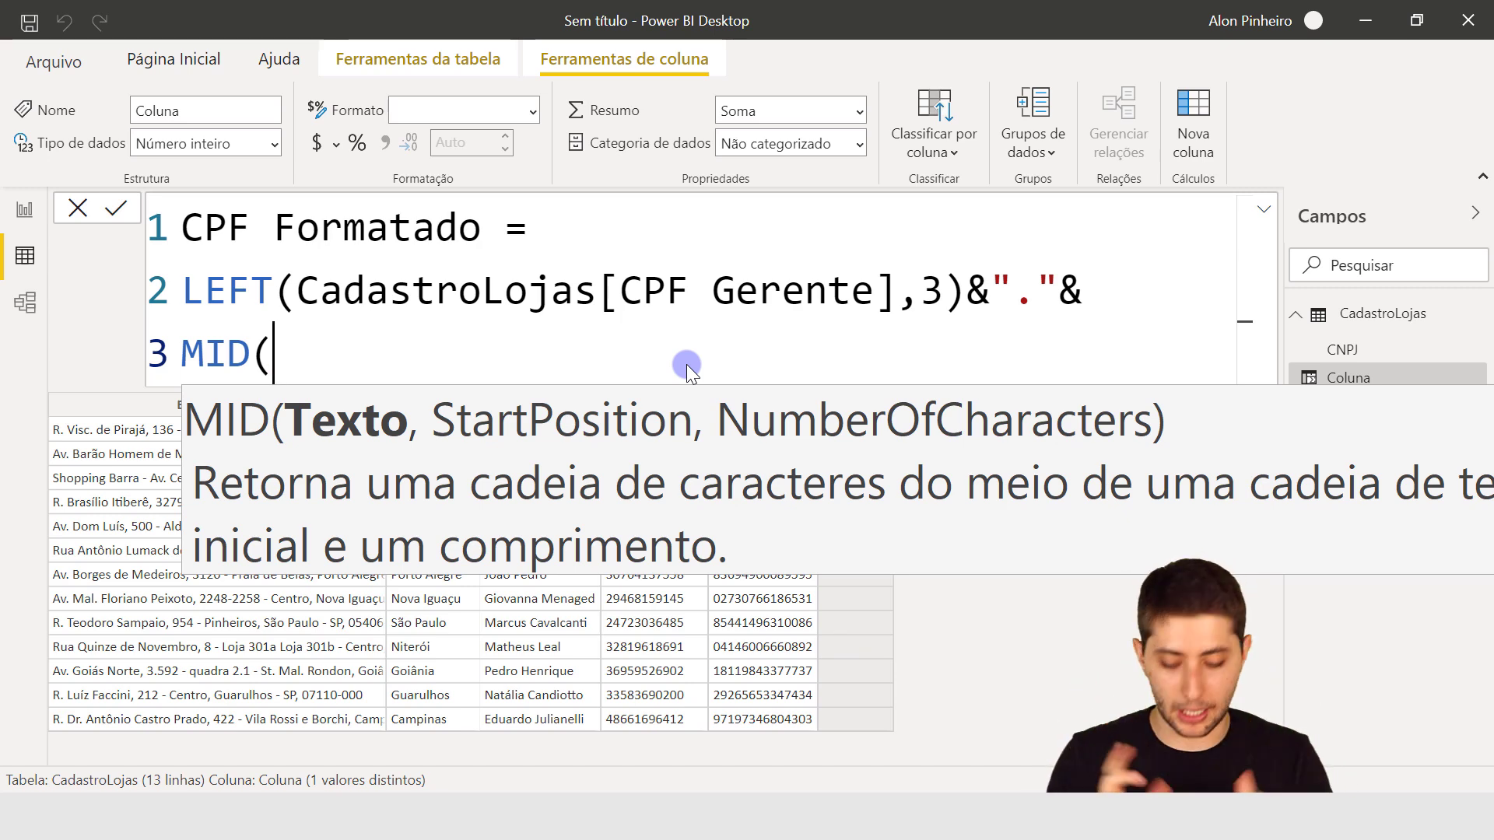
type("cpf")
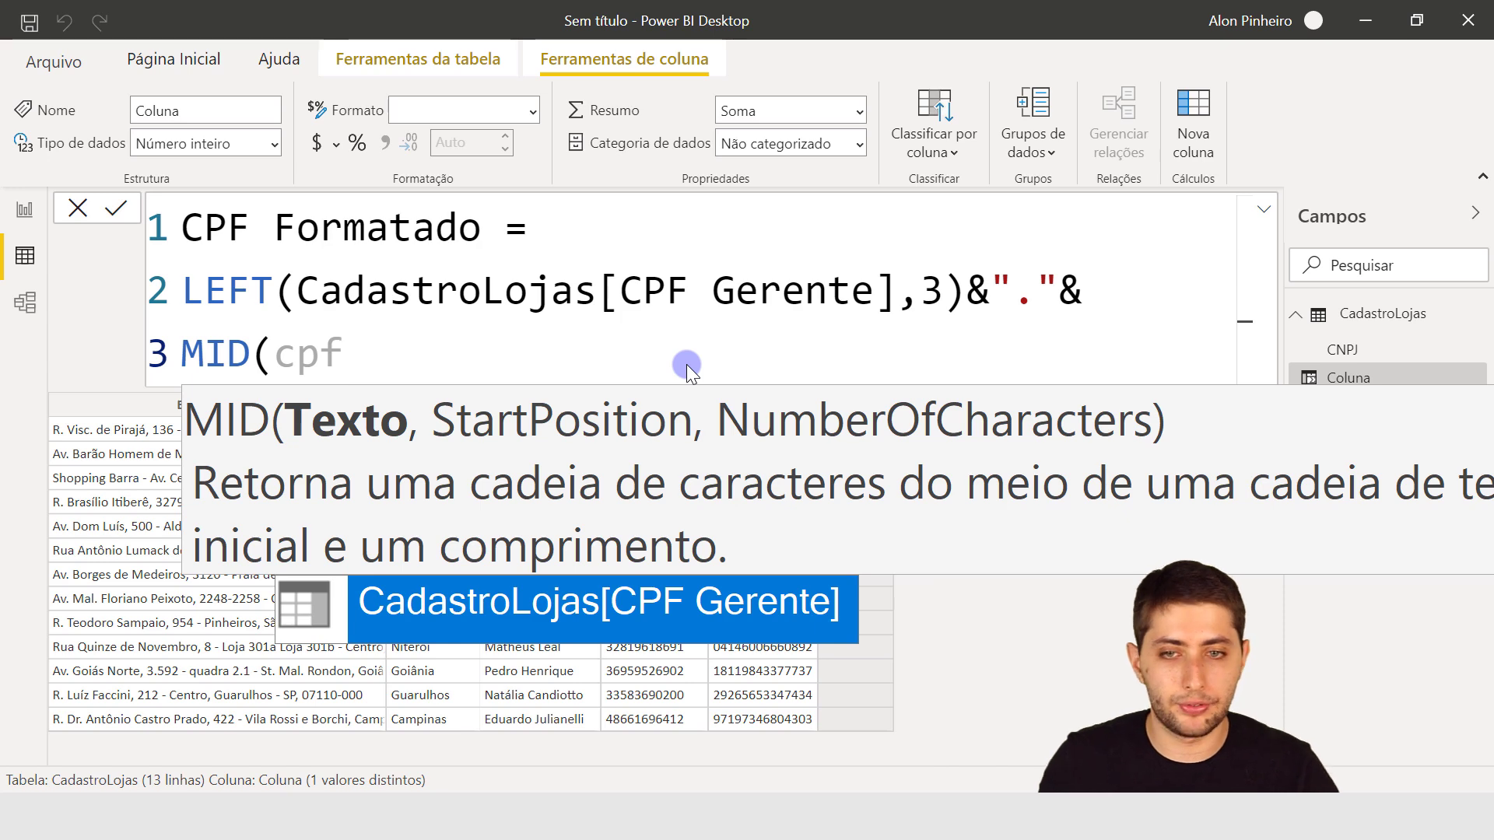
key("Tab")
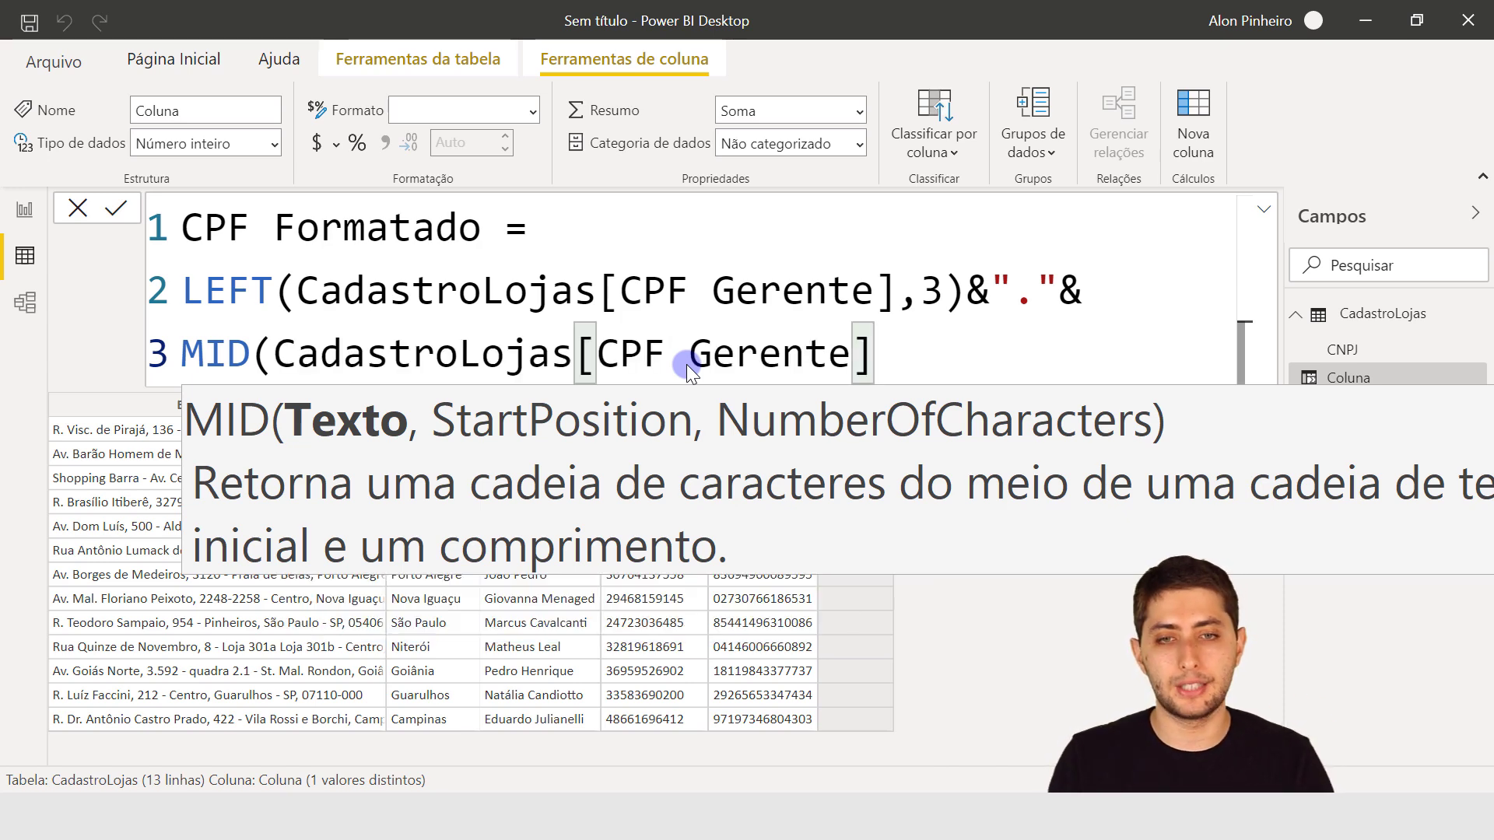
type(",")
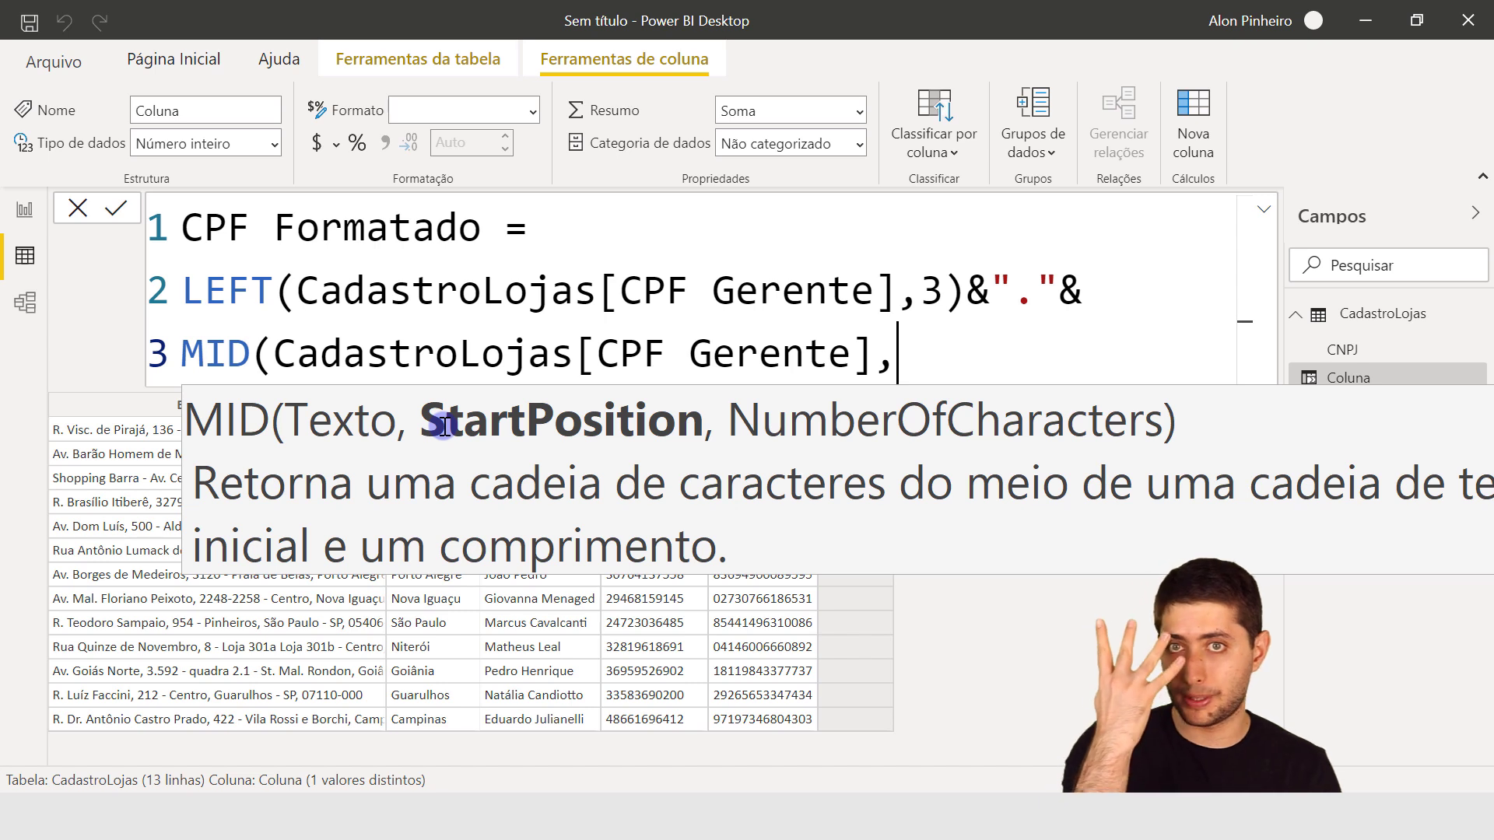
type("4")
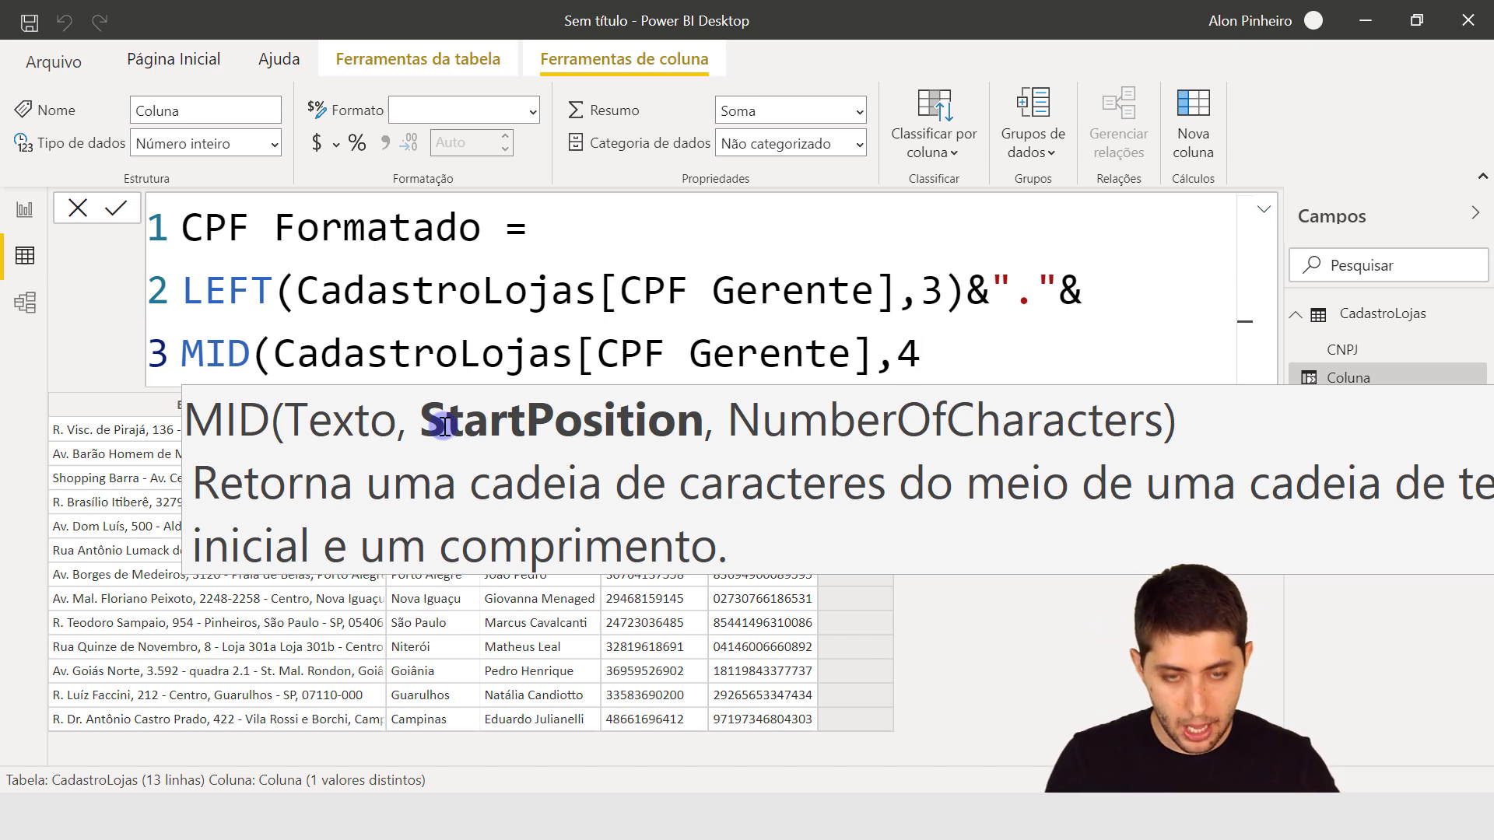
type(",")
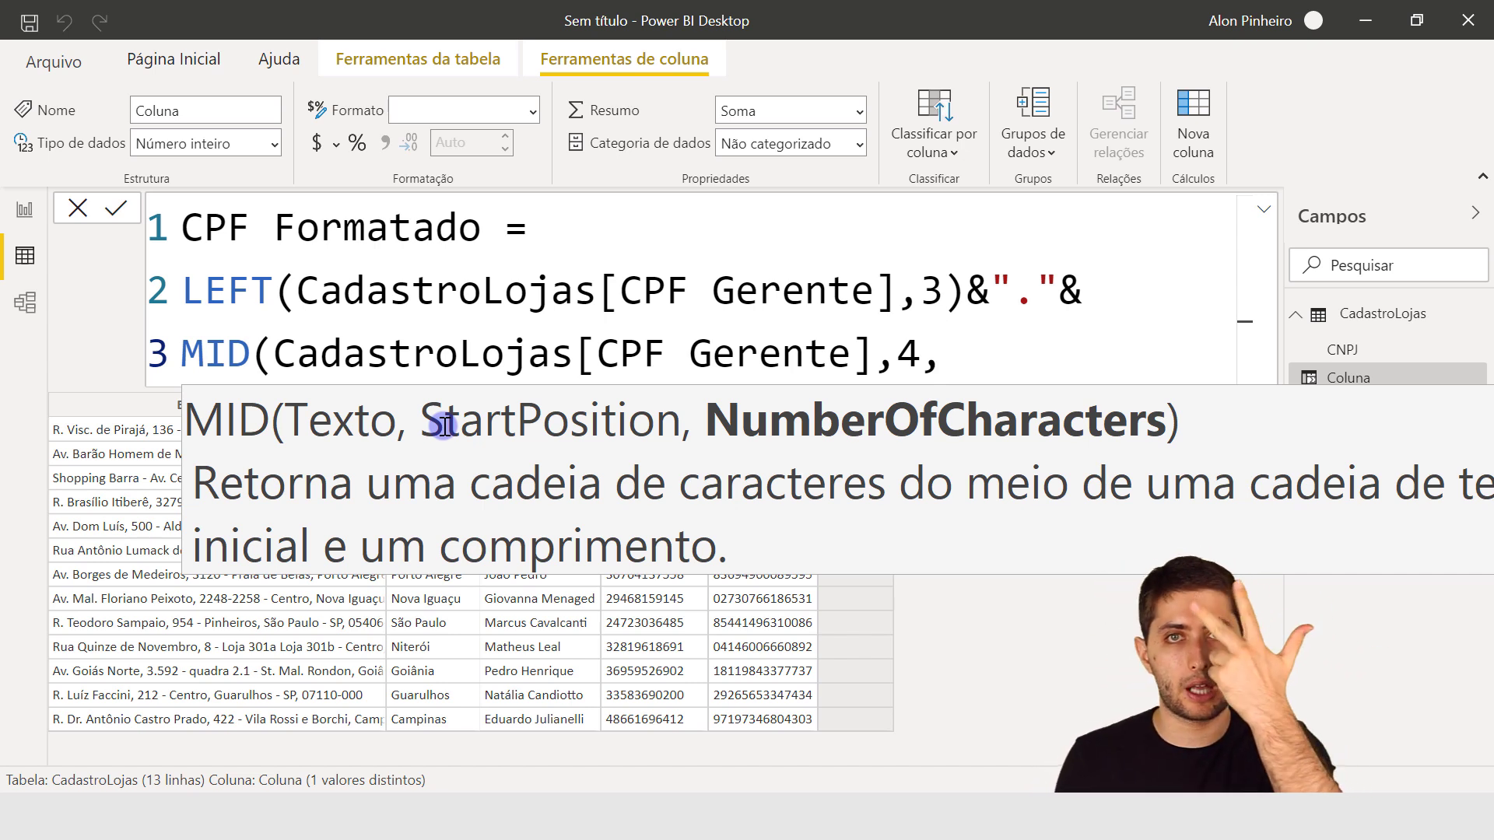
type("3")
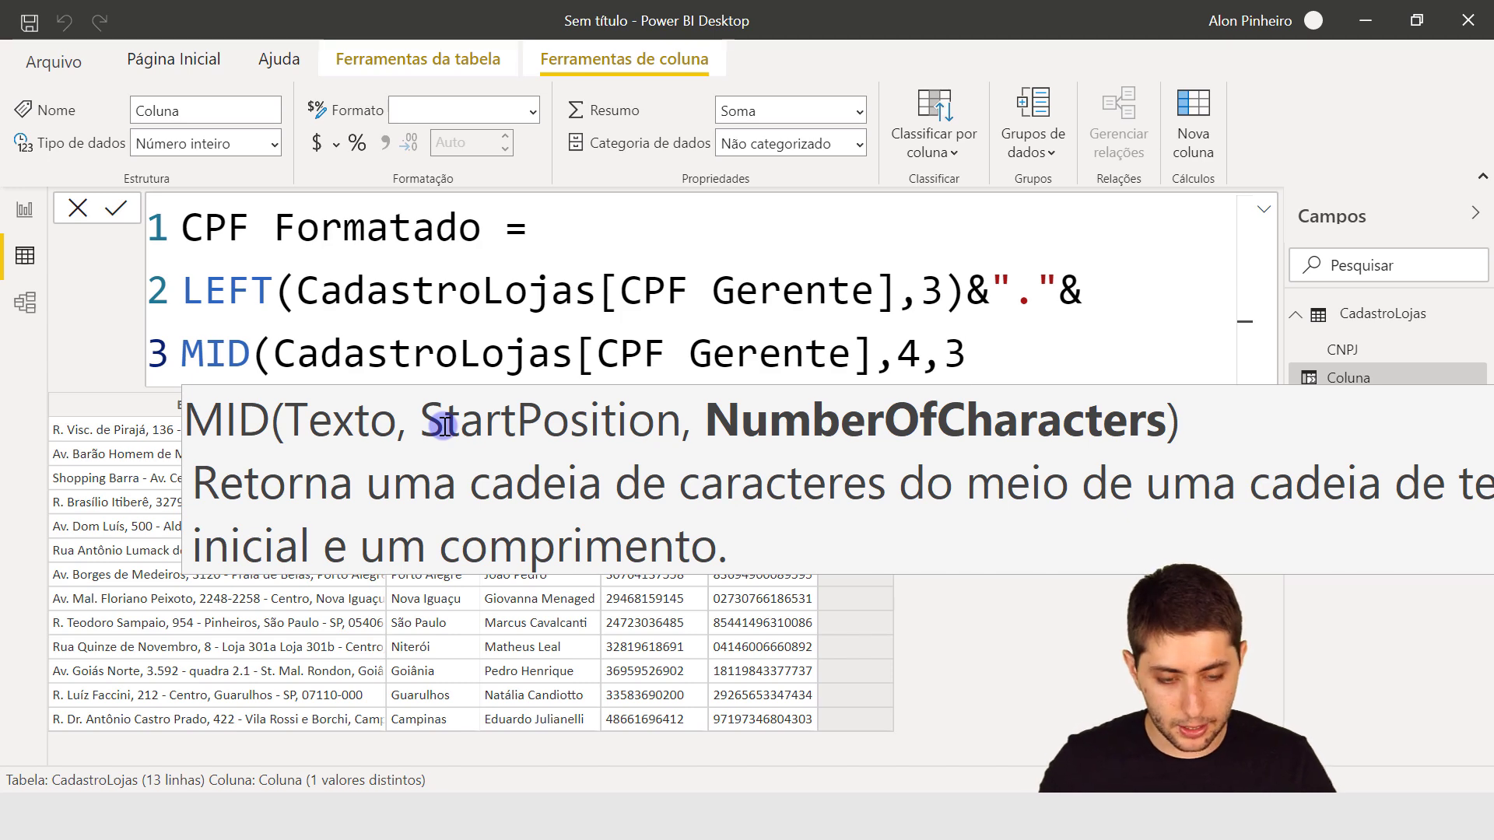
type(")")
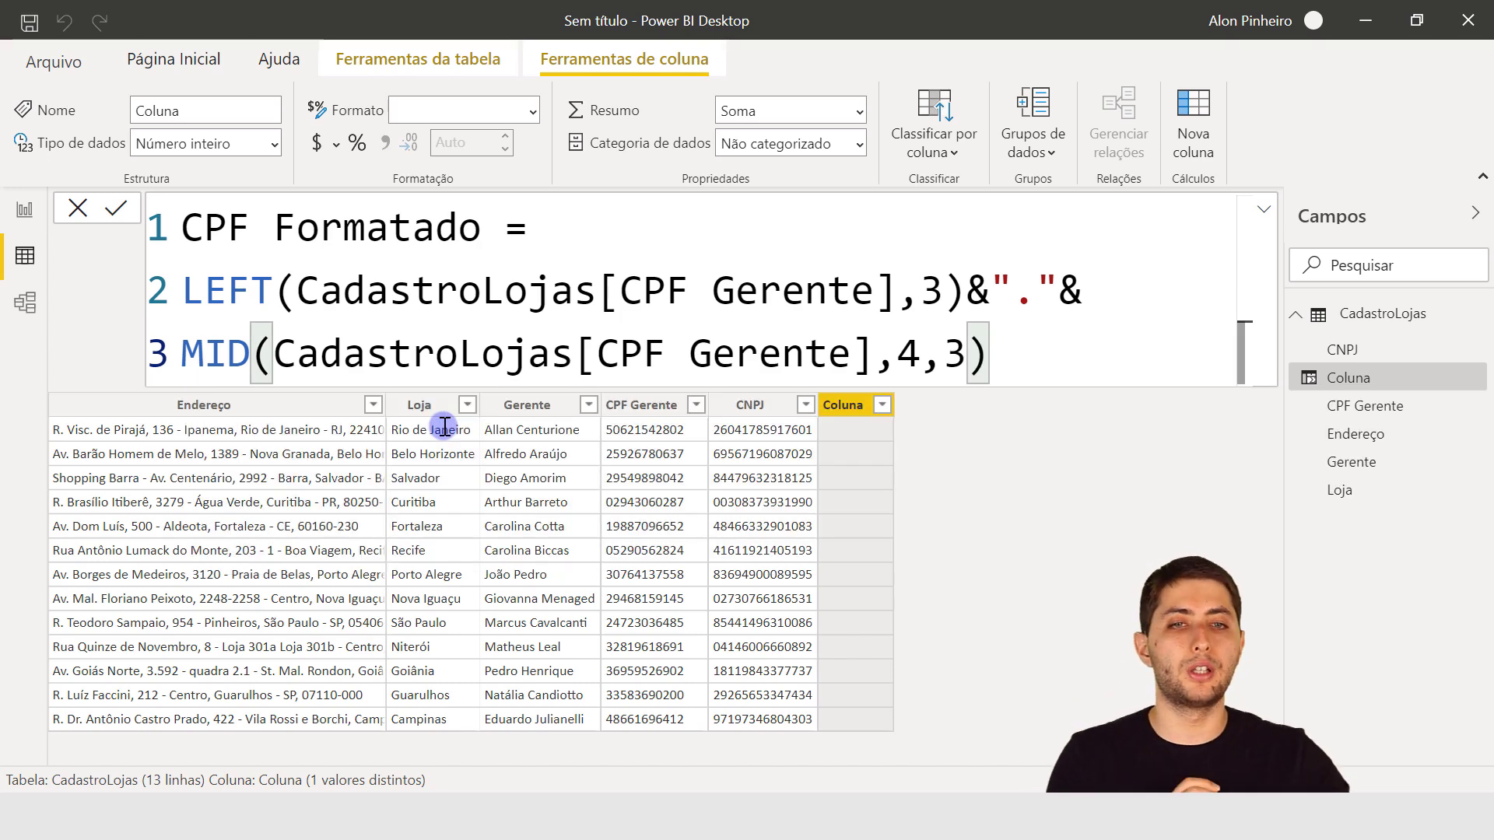
left_click_drag(965, 289, 459, 291)
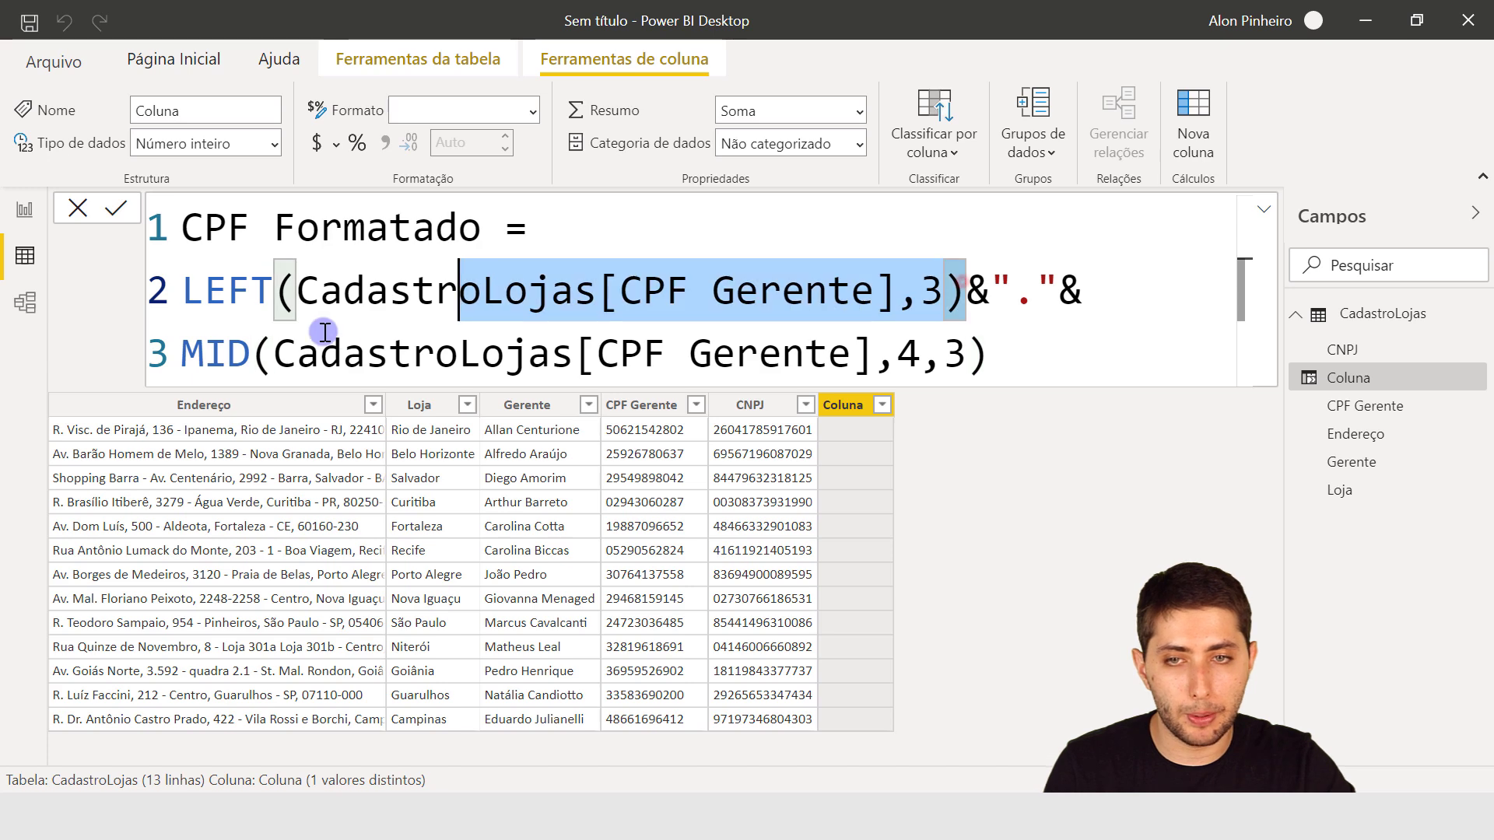
left_click_drag(341, 335, 163, 295)
left_click_drag(1002, 366, 142, 368)
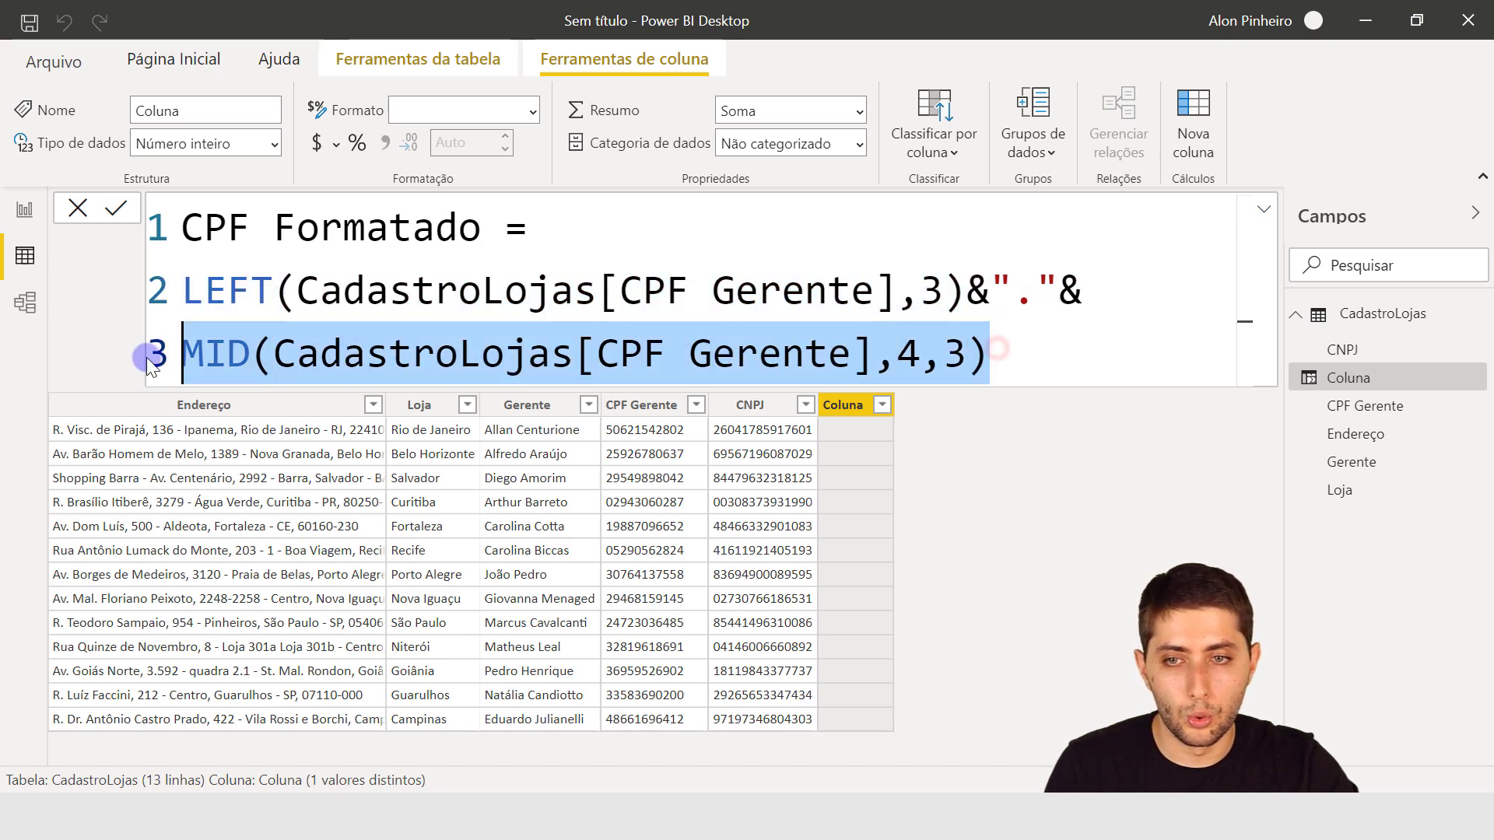
Append &"."& after the MID term and start a fourth formula line
left_click(1051, 343)
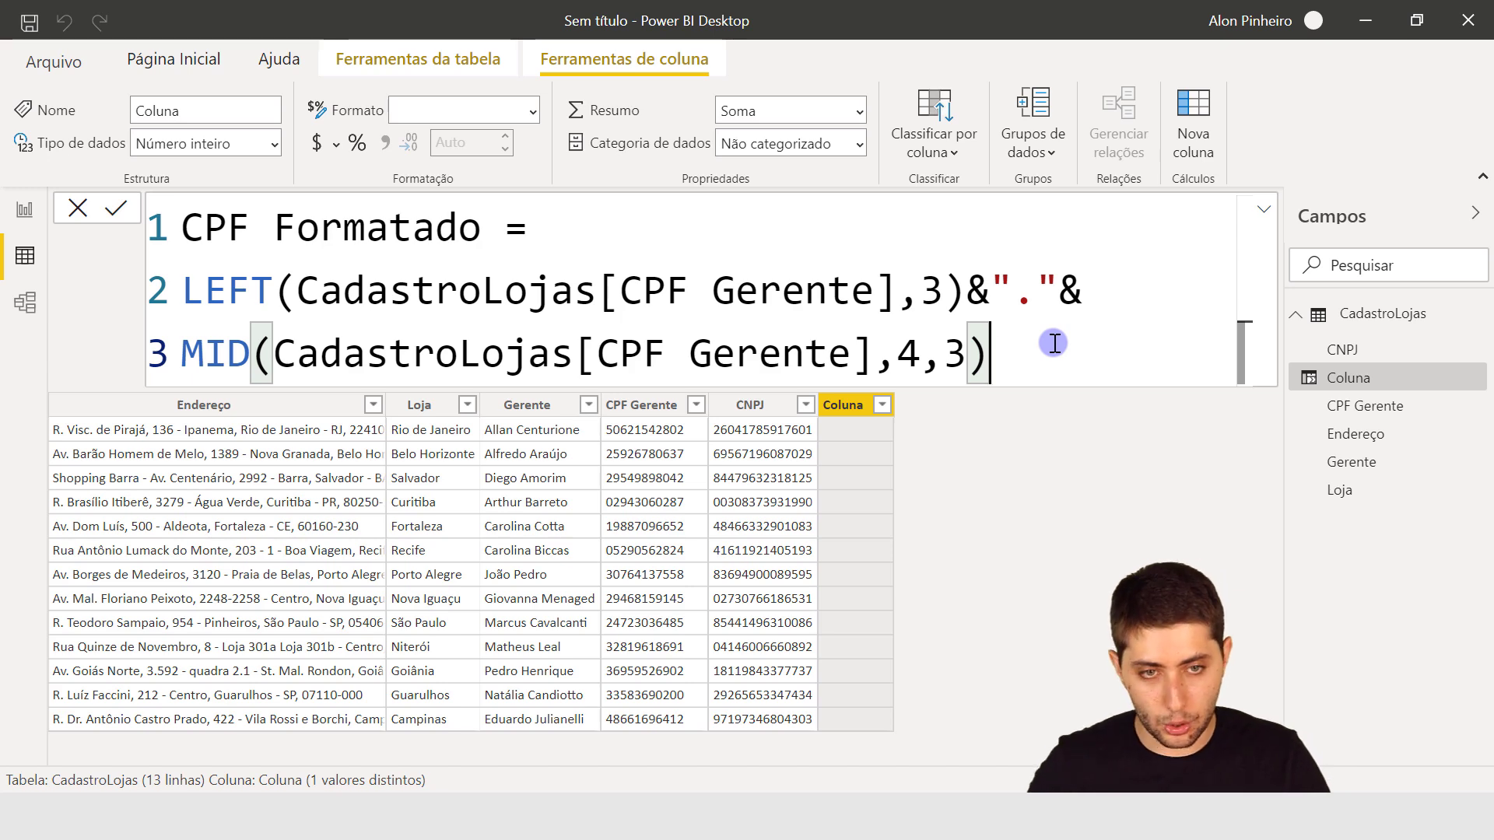
type("&\".\"&")
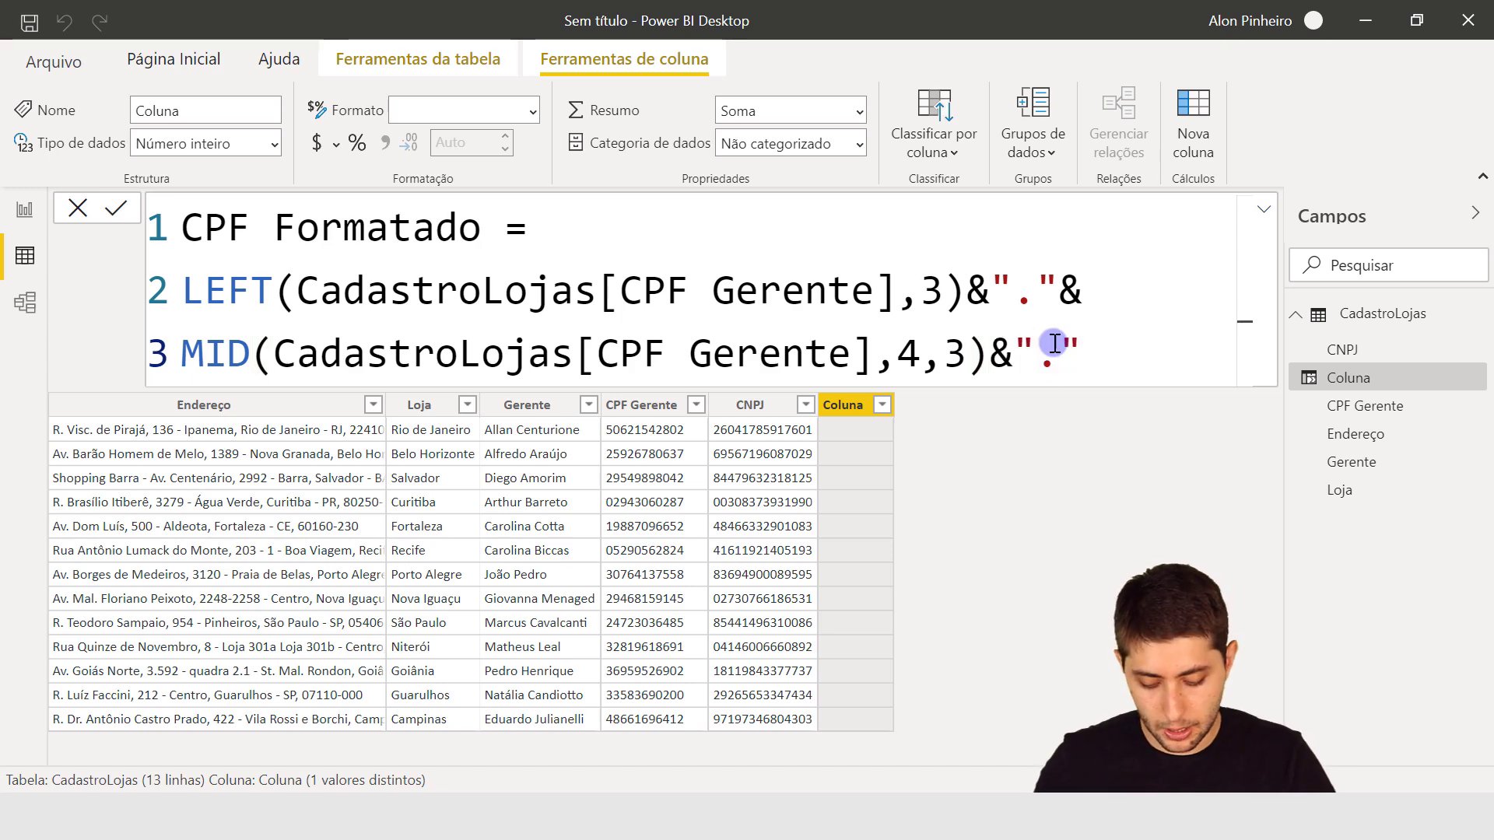
key("shift+Return")
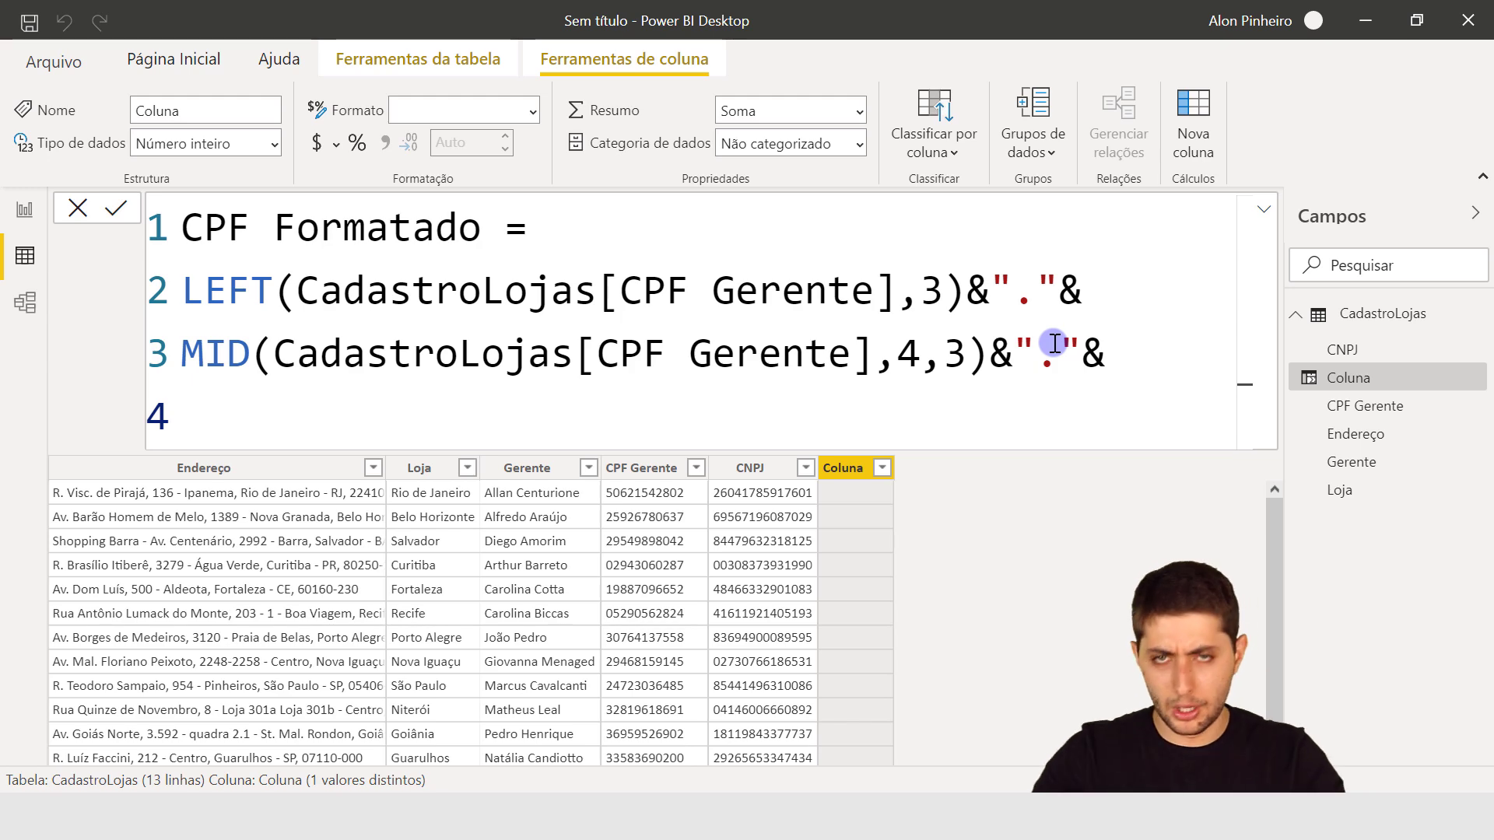
Write the third term MID(CadastroLojas[CPF Gerente],7,3) on the formula's fourth line
type("mid(")
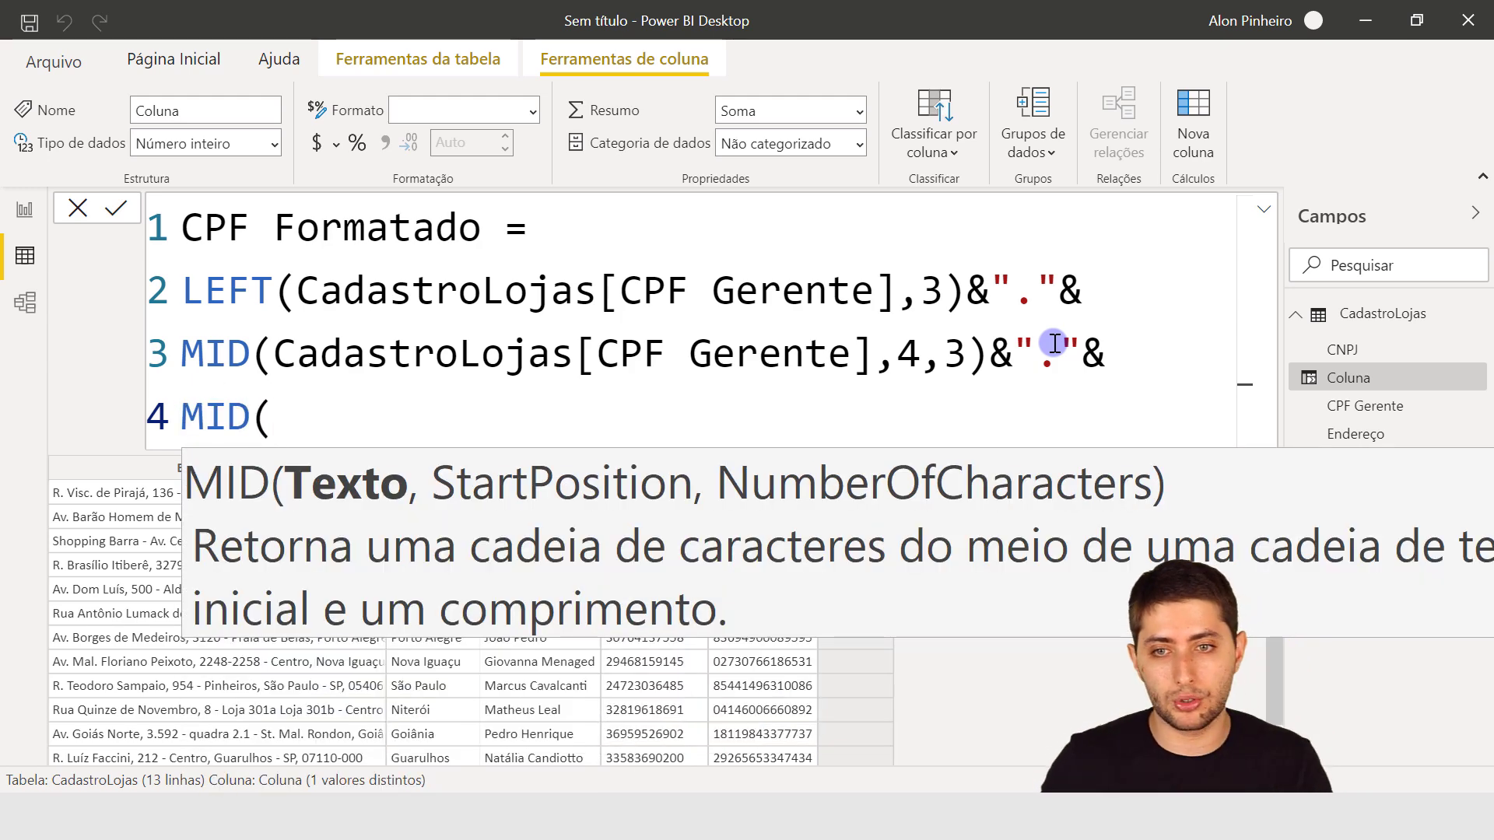
type("cpf")
key("Tab")
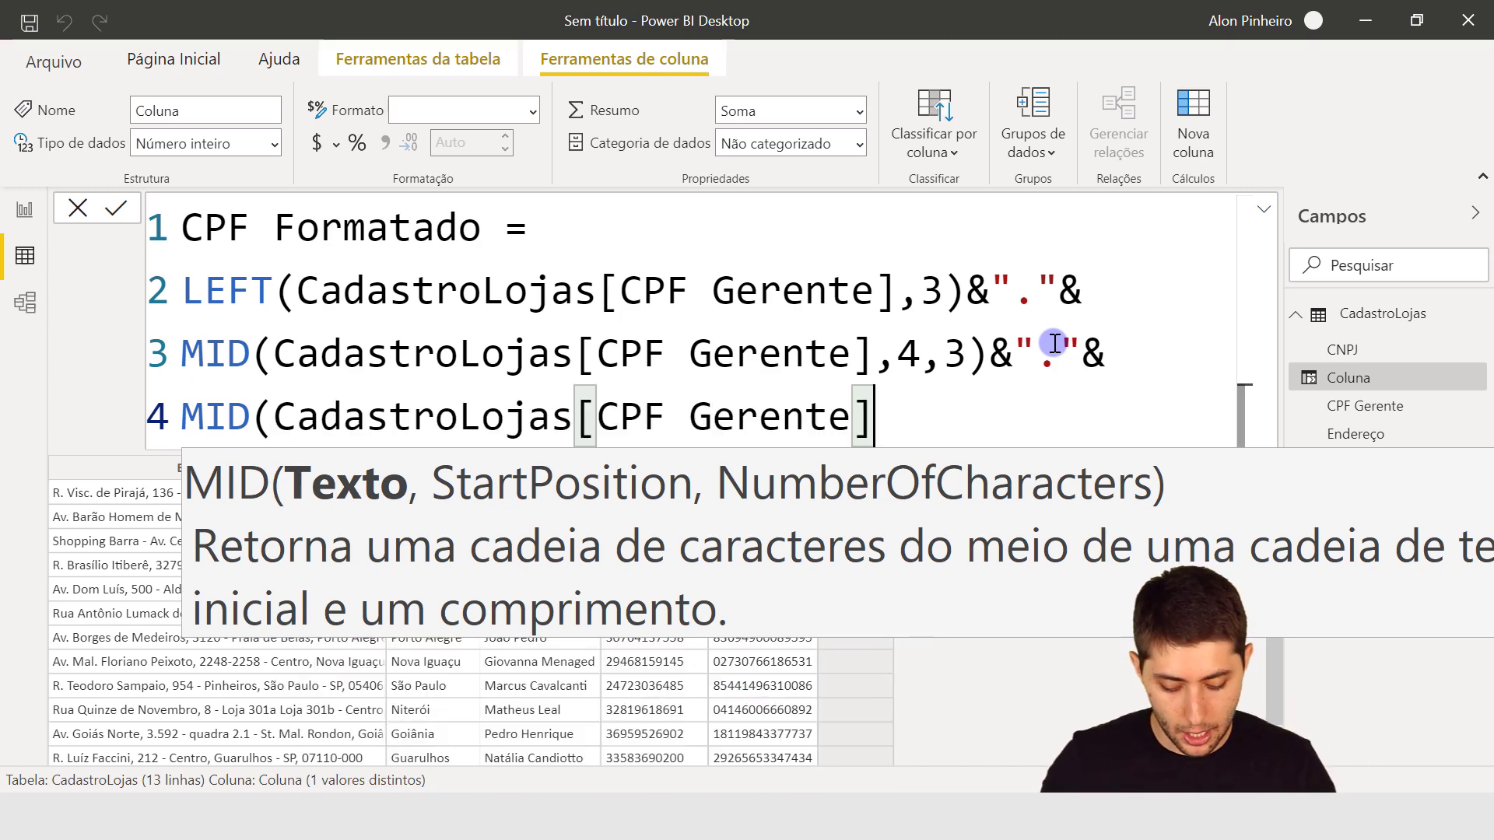
type(",")
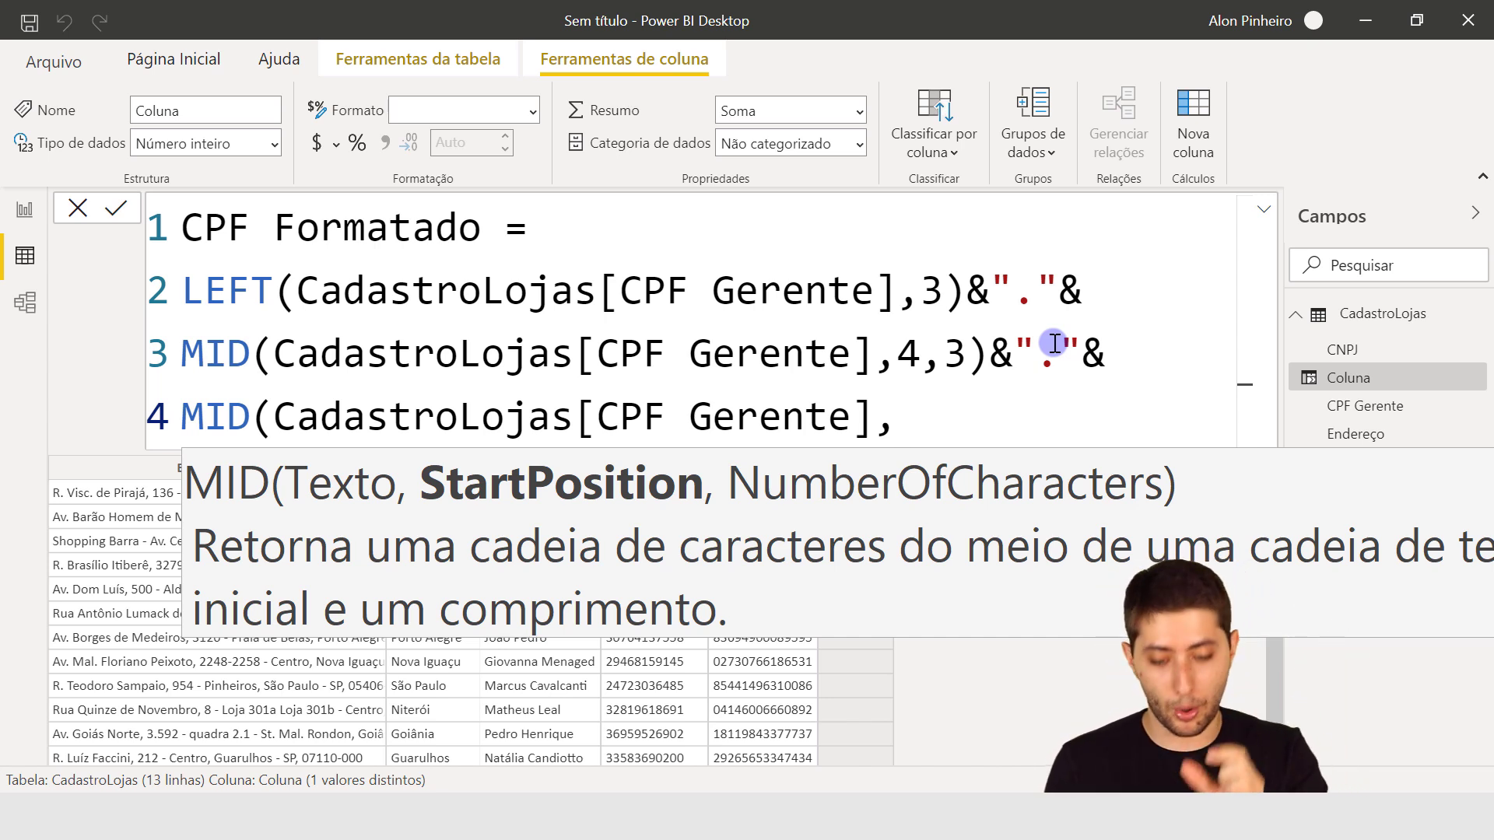
type("7,")
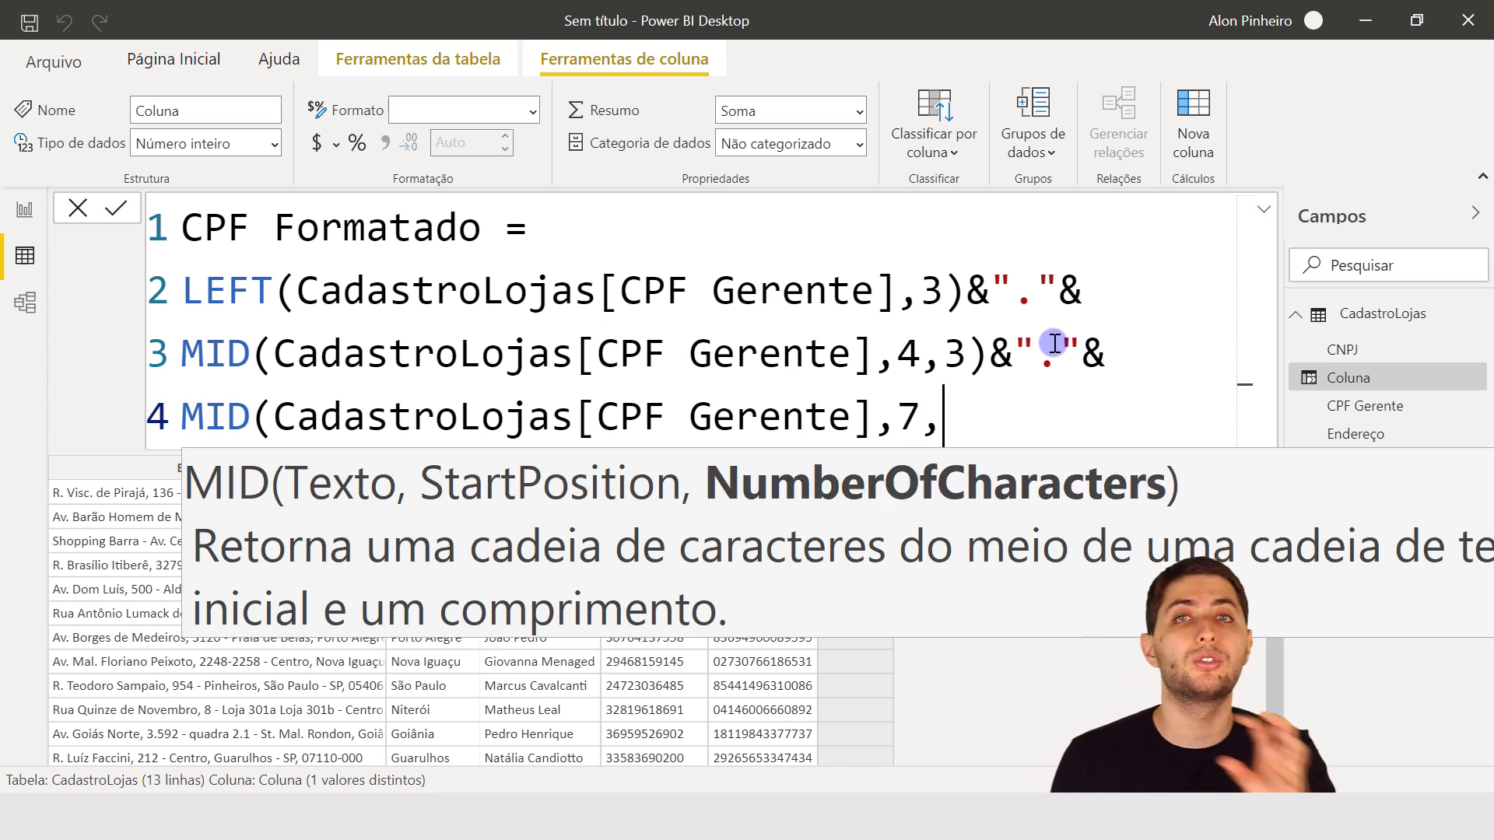
type("3")
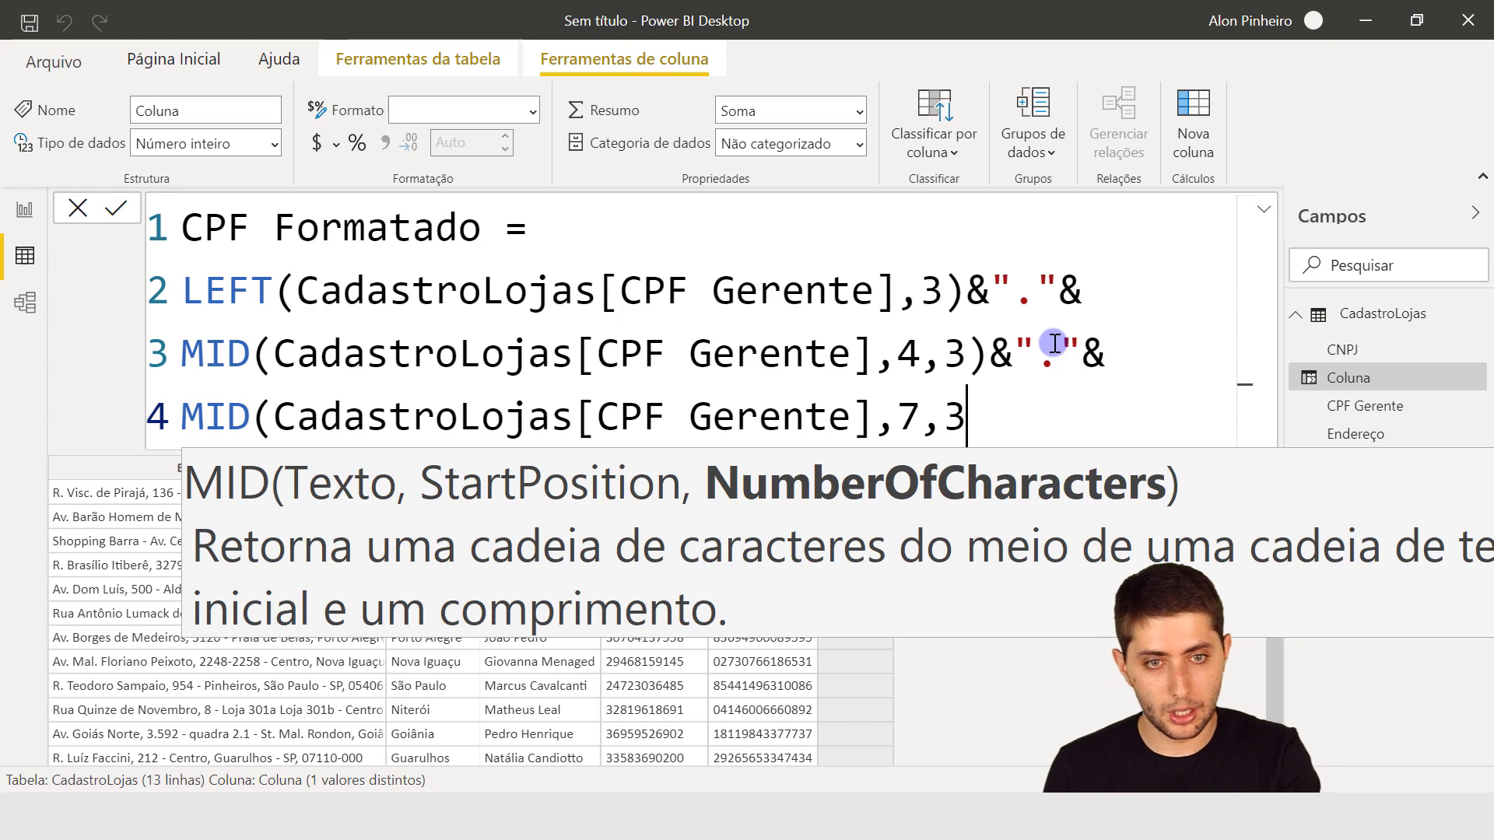
type(")")
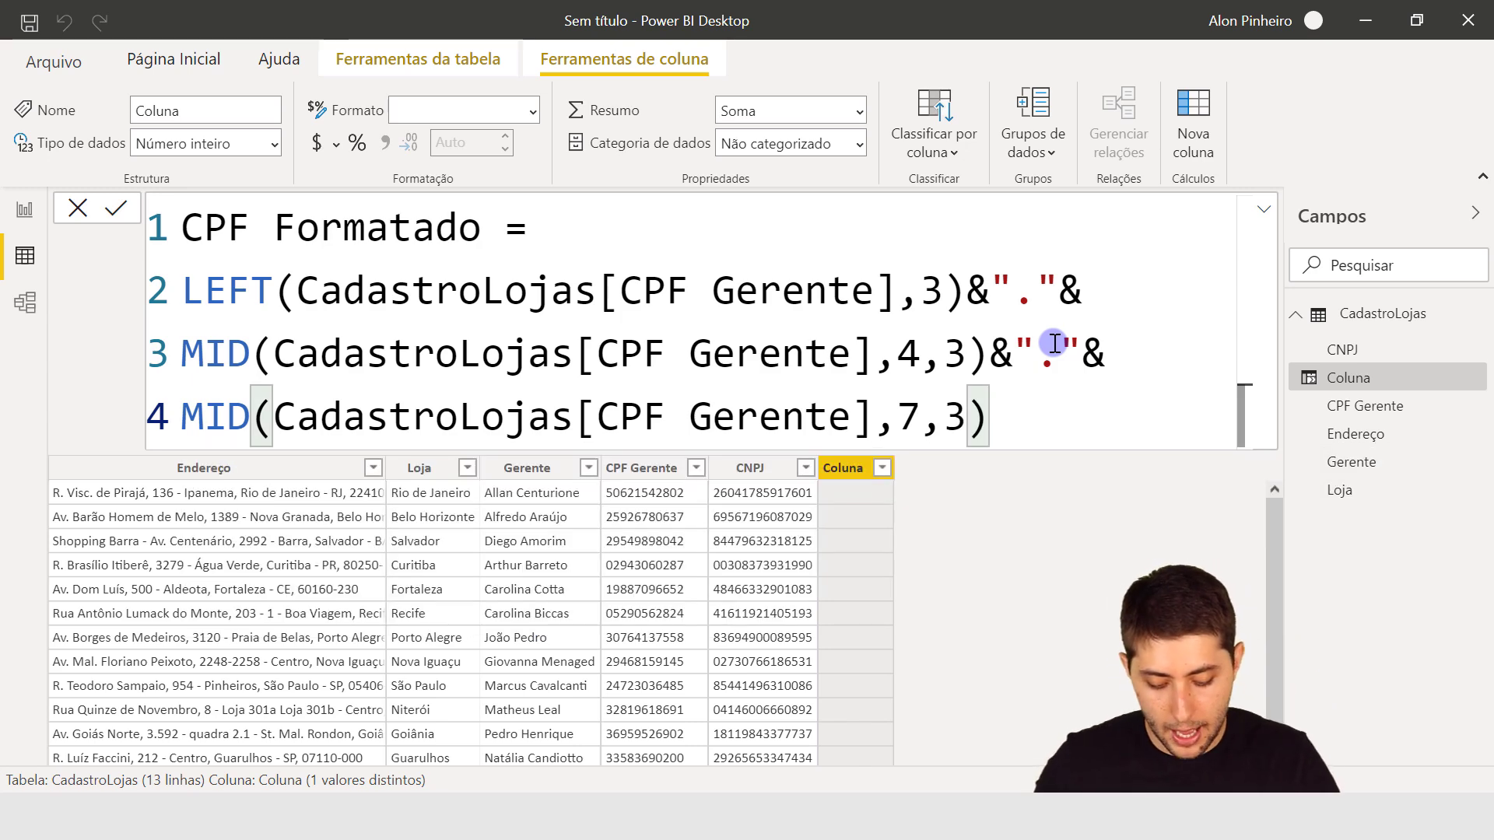
Append &"-"& after the third term and start a fifth formula line
type("&")
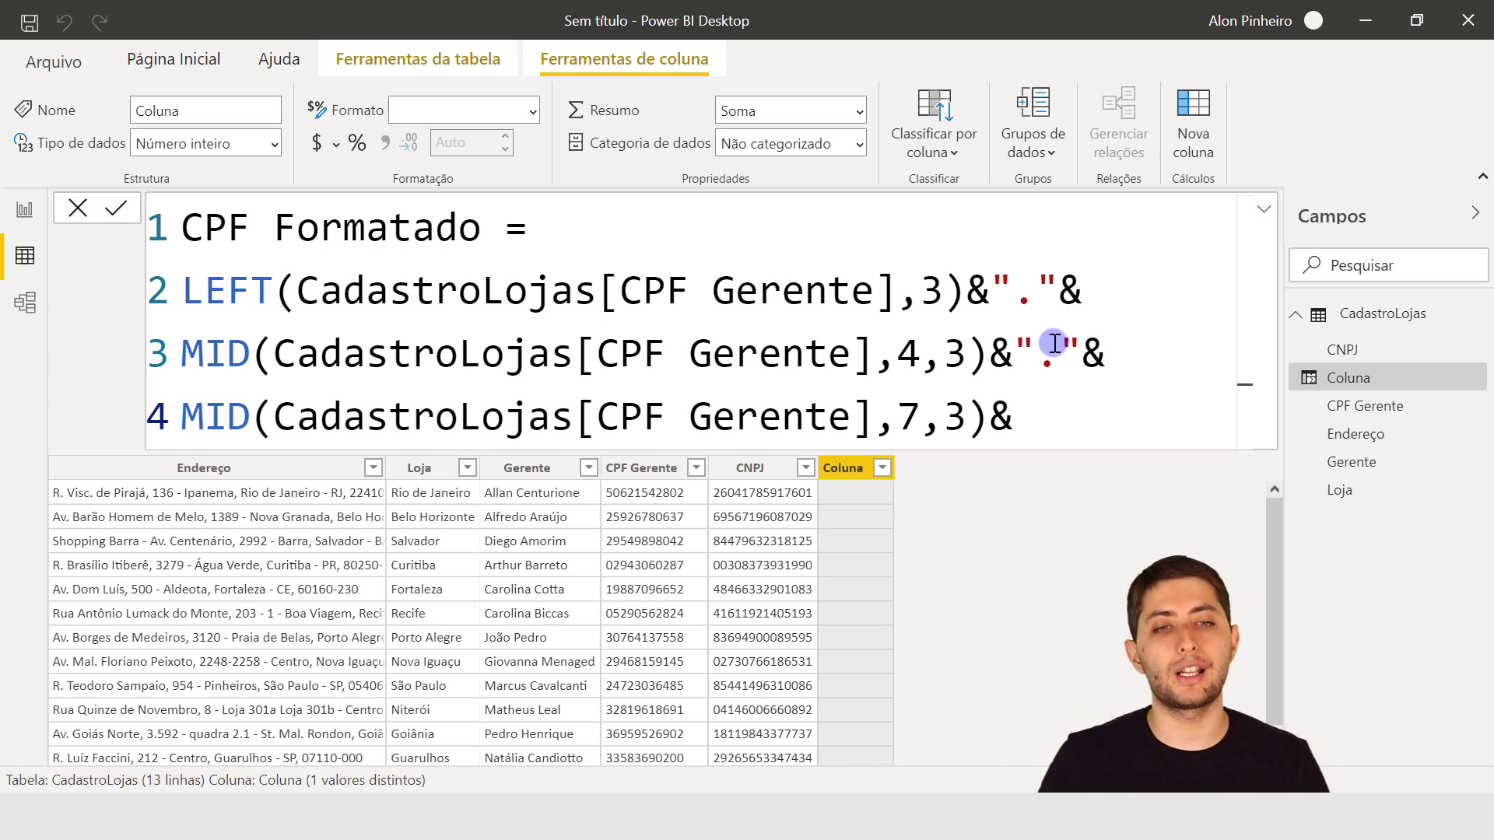
type("\"-\"&")
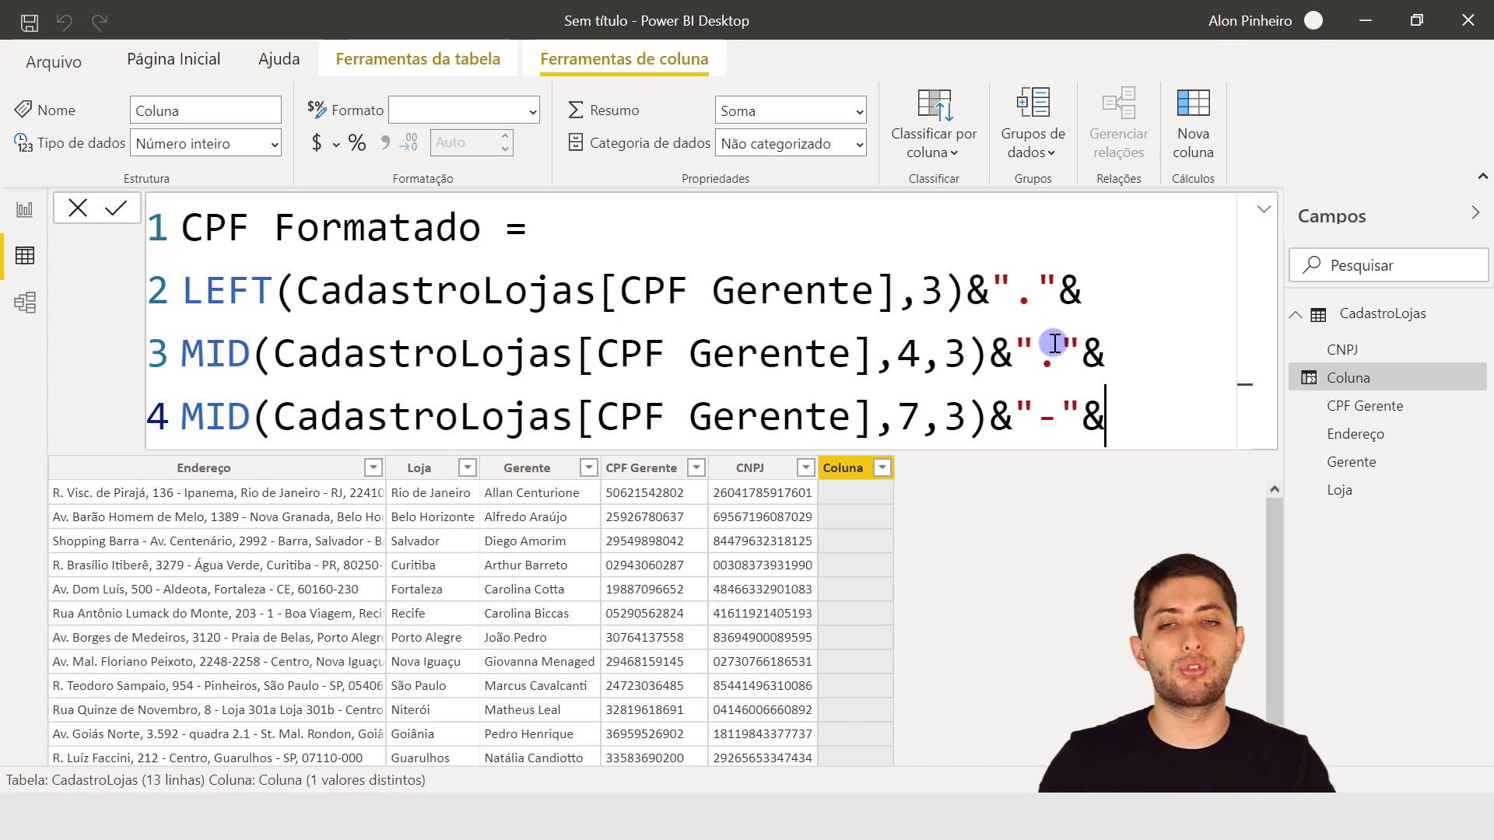
key("shift+Return")
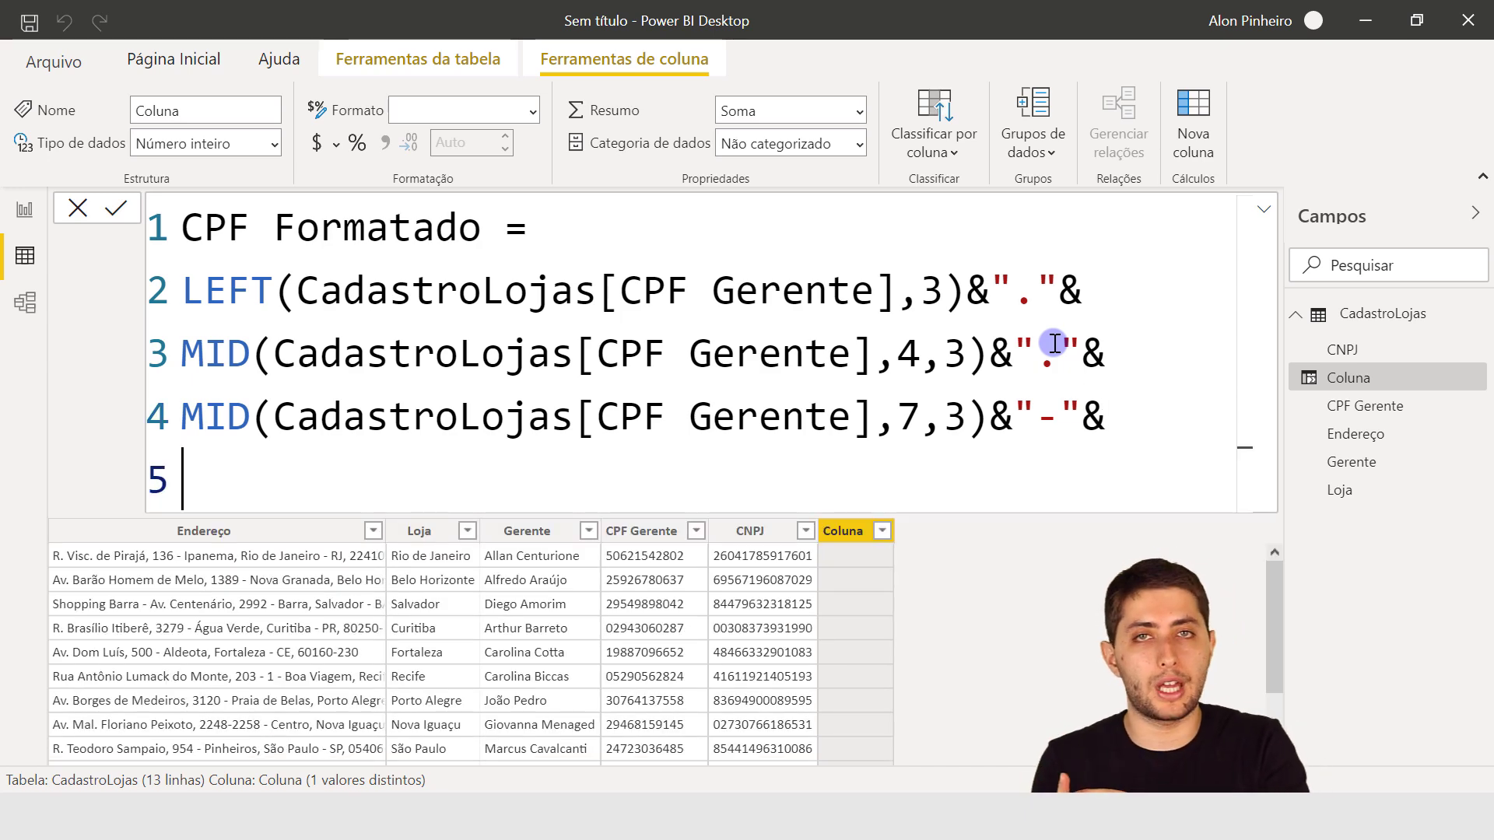
key("BackSpace")
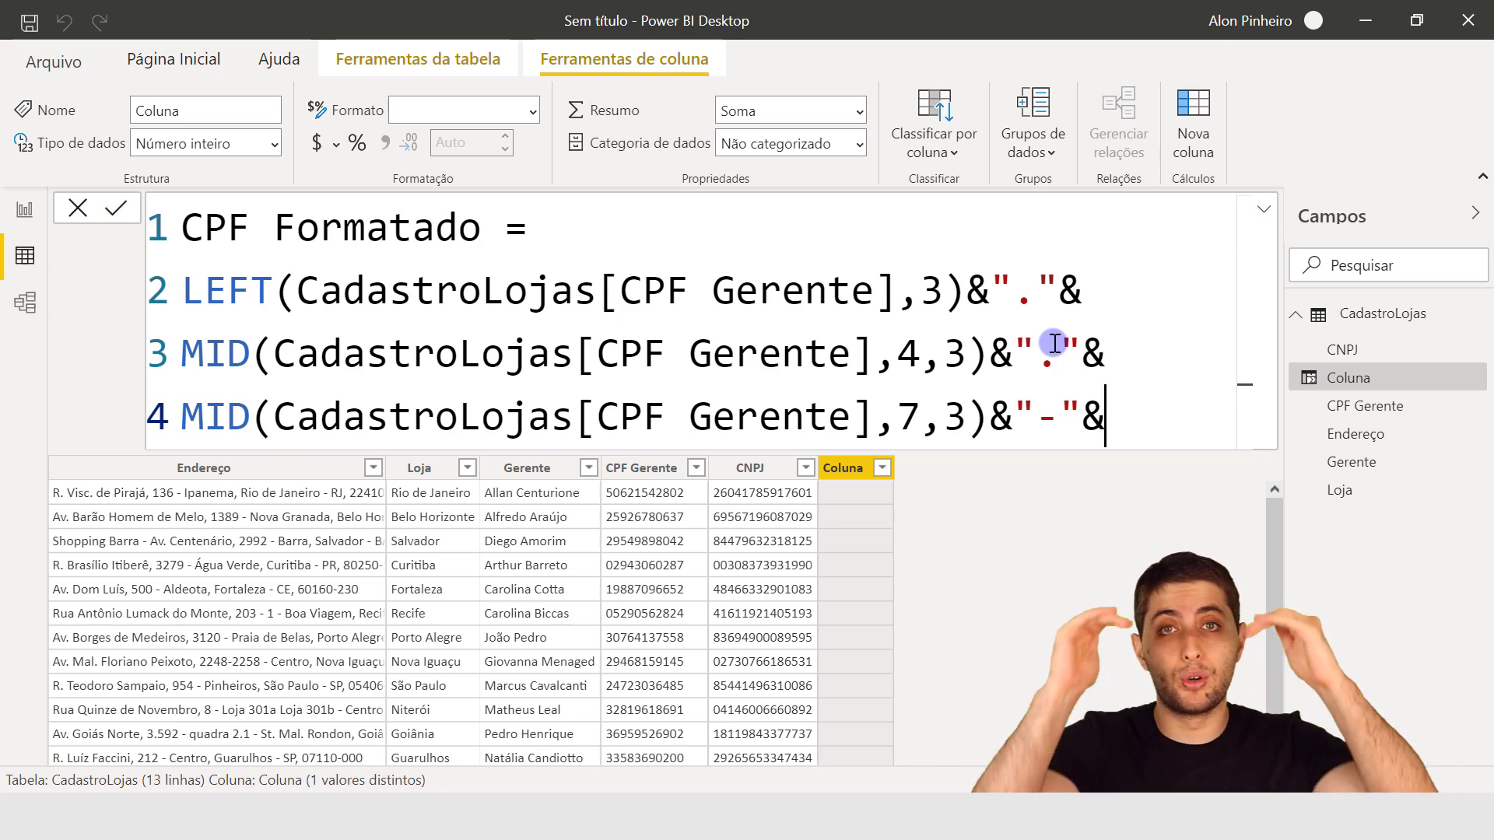
key("shift+Return")
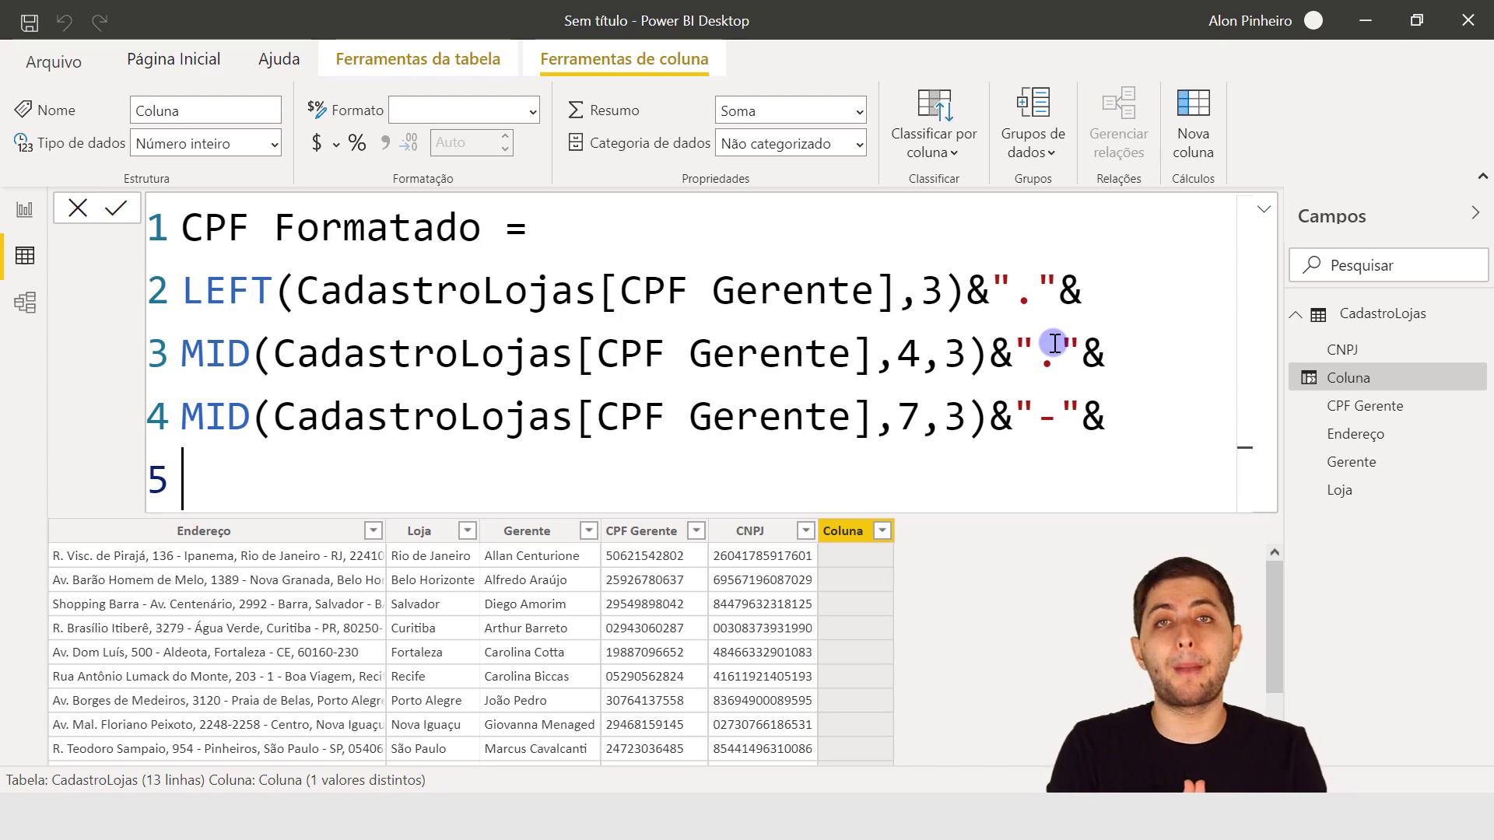
type("mid")
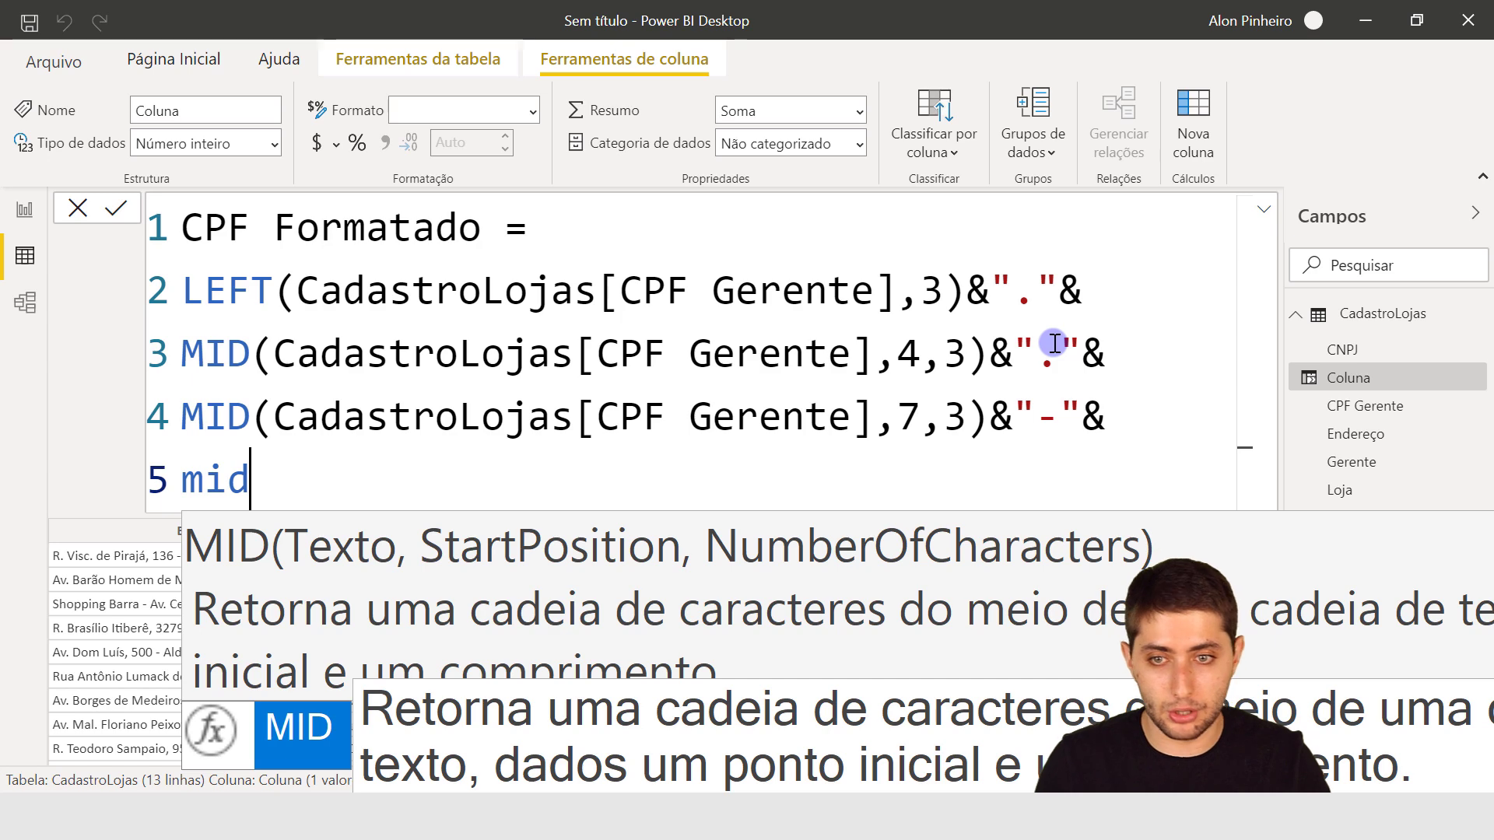
key("BackSpace")
key("BackSpace")
key("BackSpace")
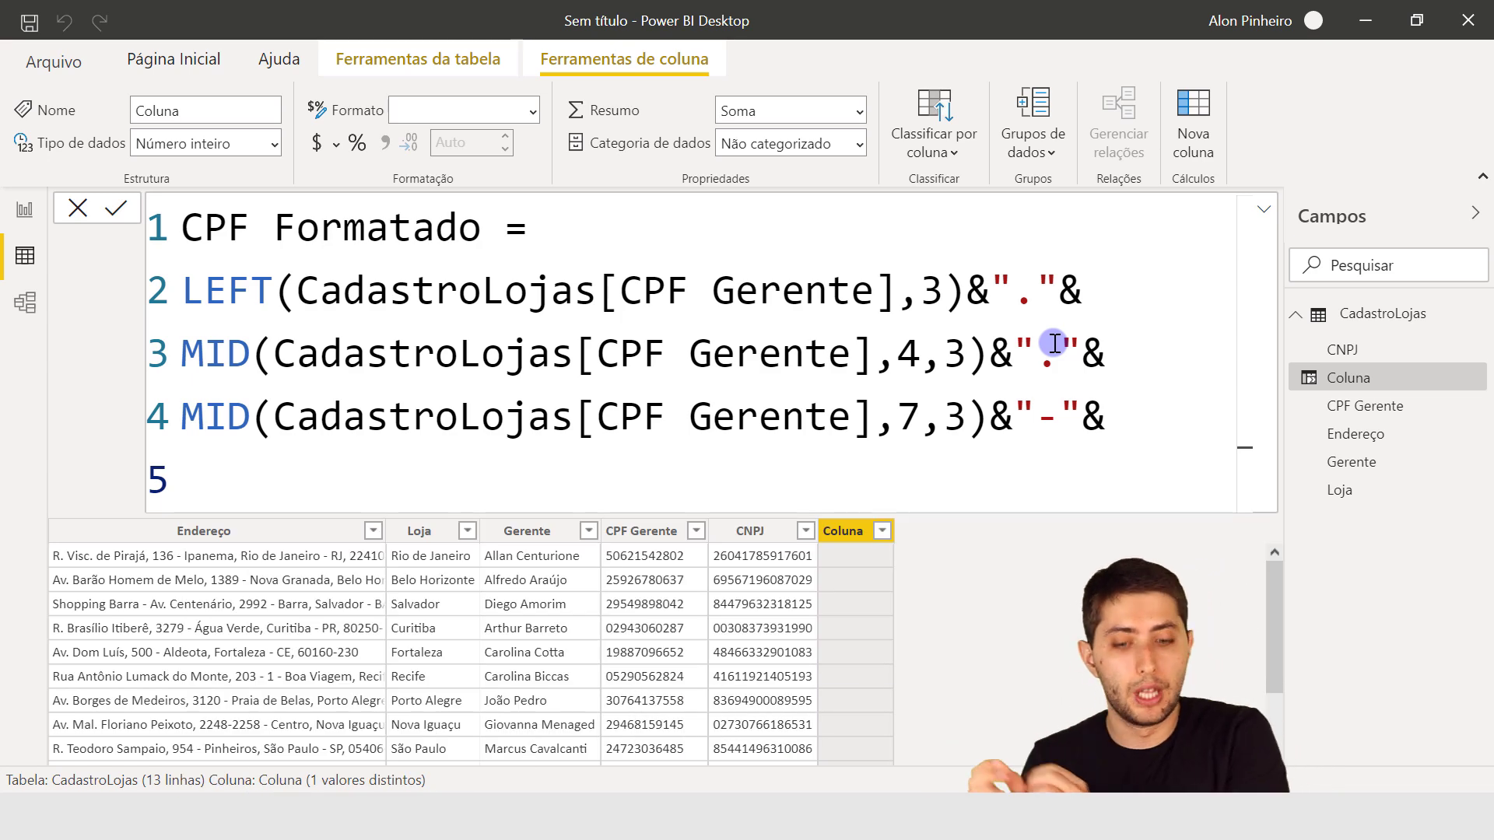
Write the last term RIGHT(CadastroLojas[CPF Gerente],2) on the formula's fifth line
type("right")
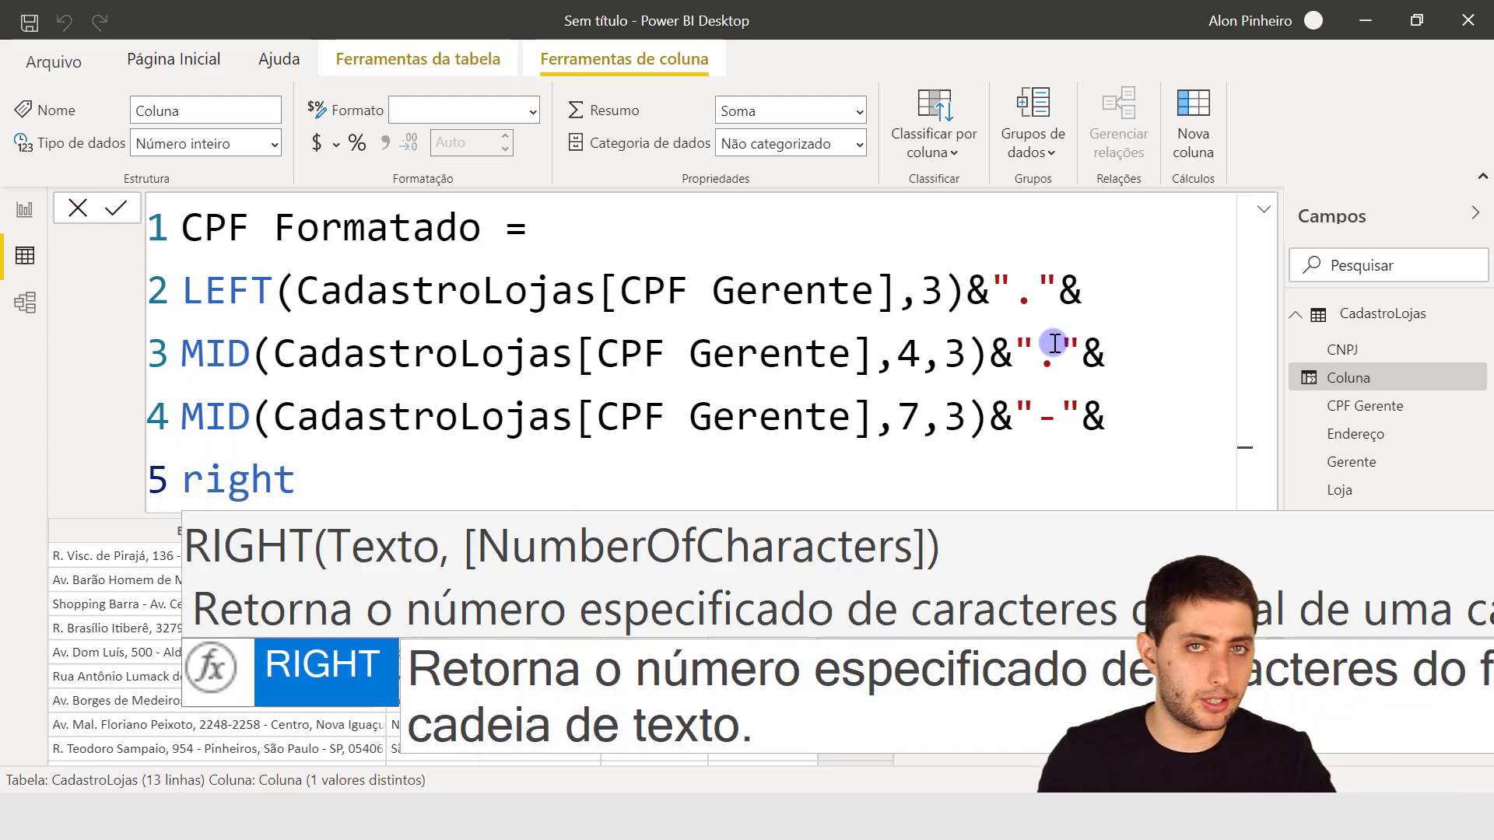
type("(")
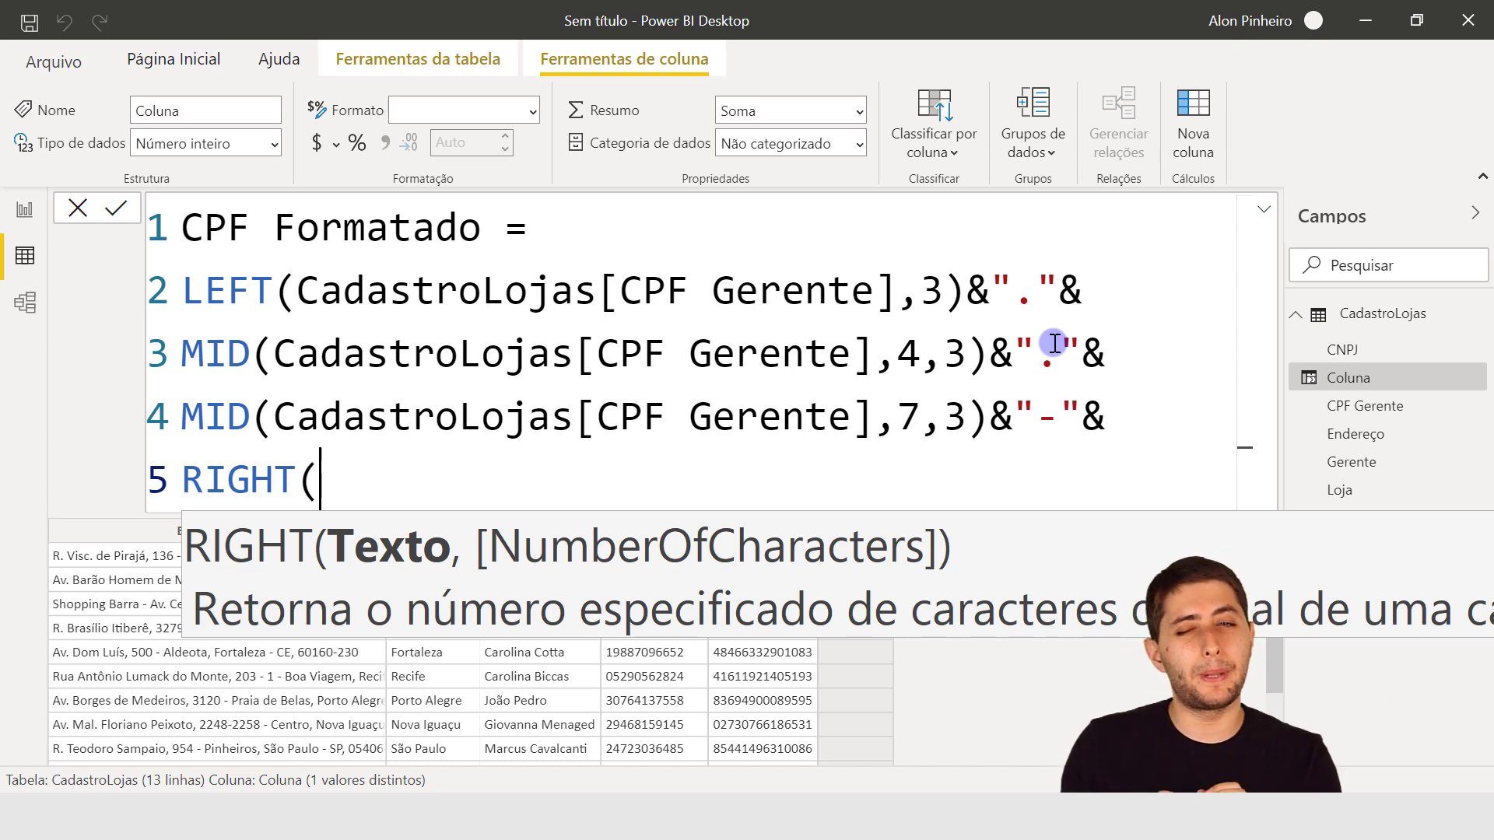
type("cpf")
key("Tab")
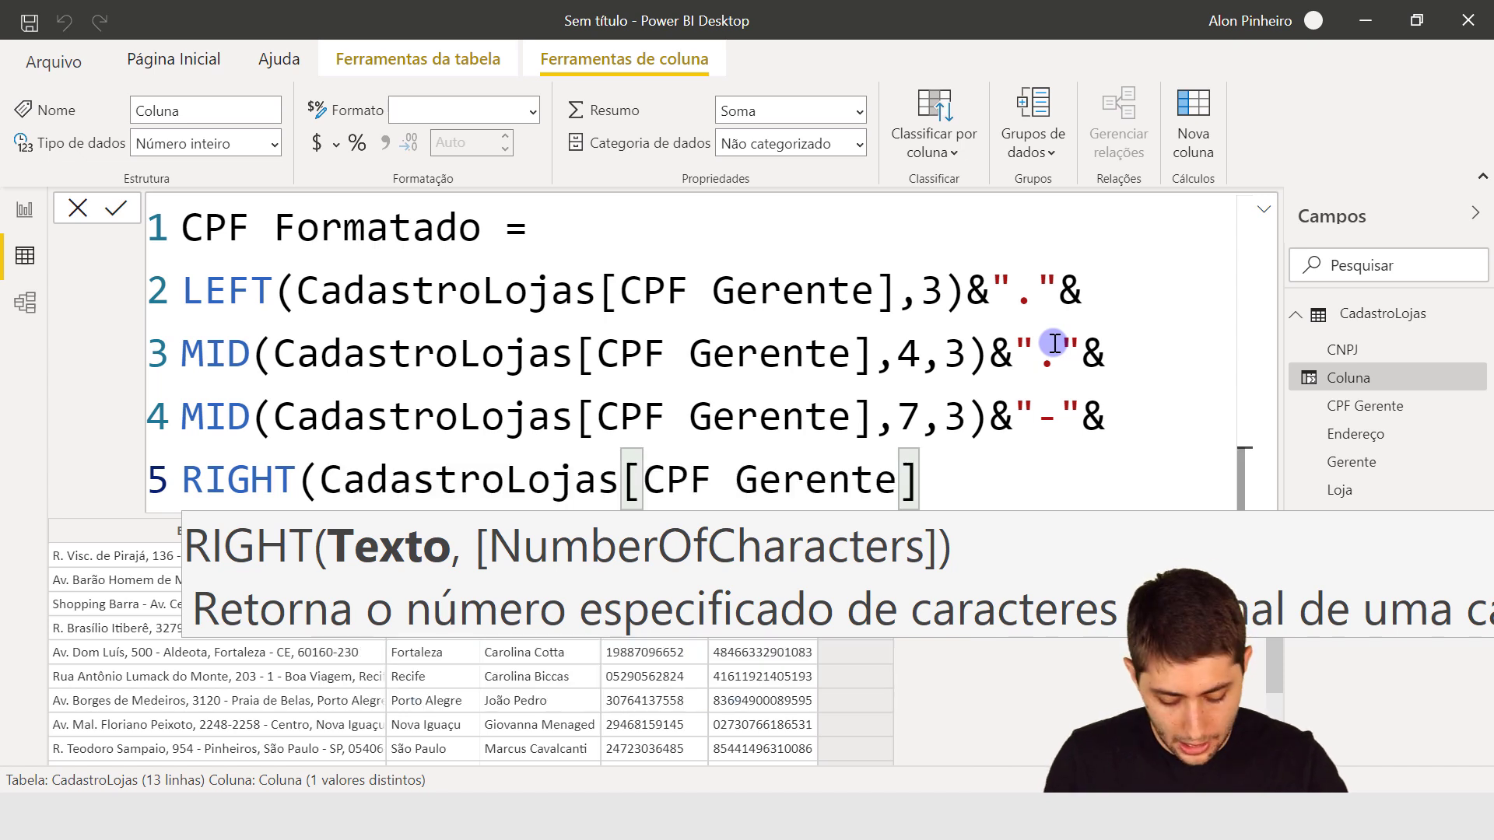
type(",")
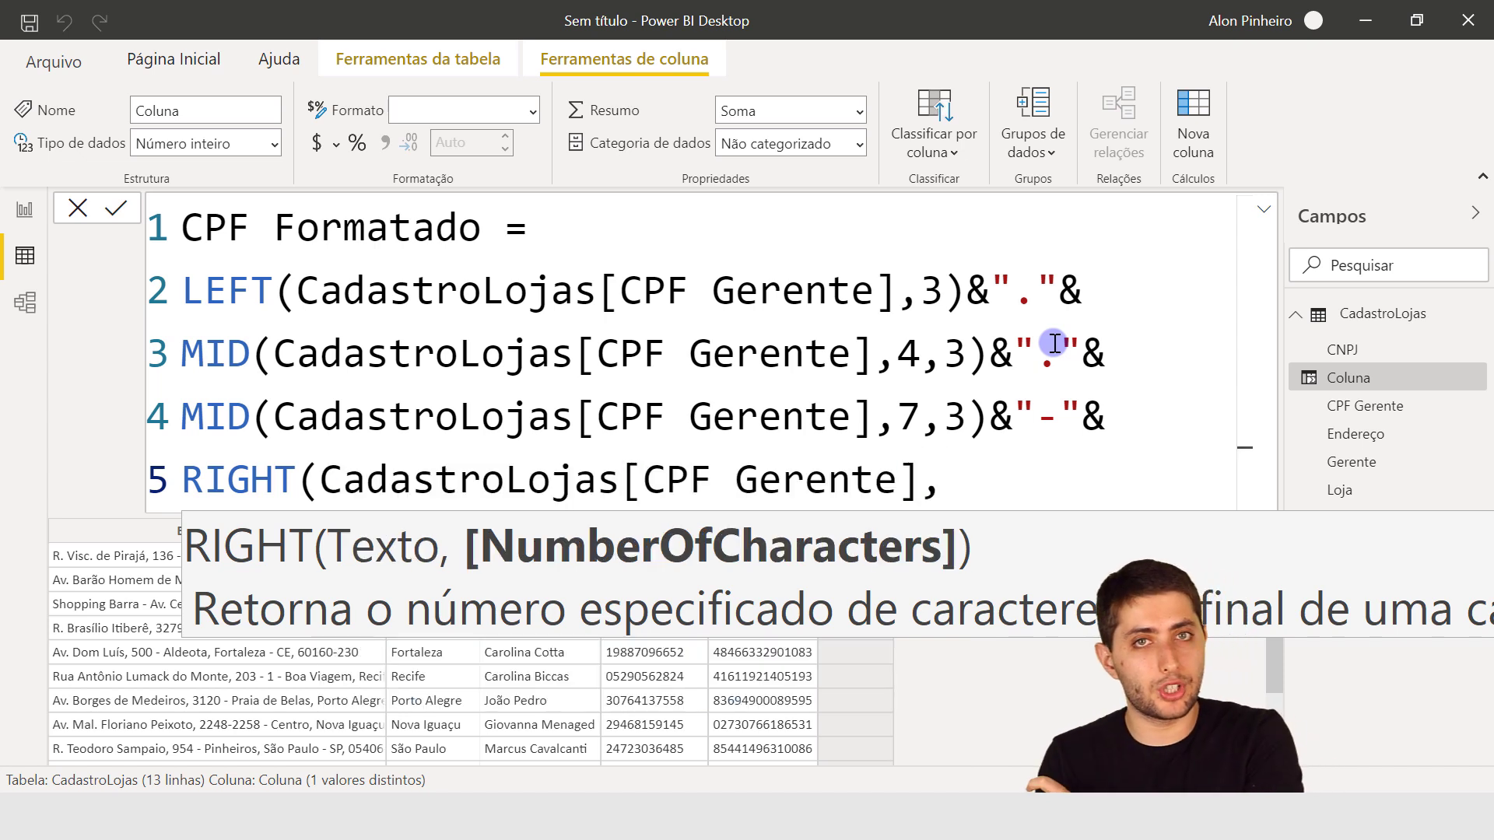
type("2")
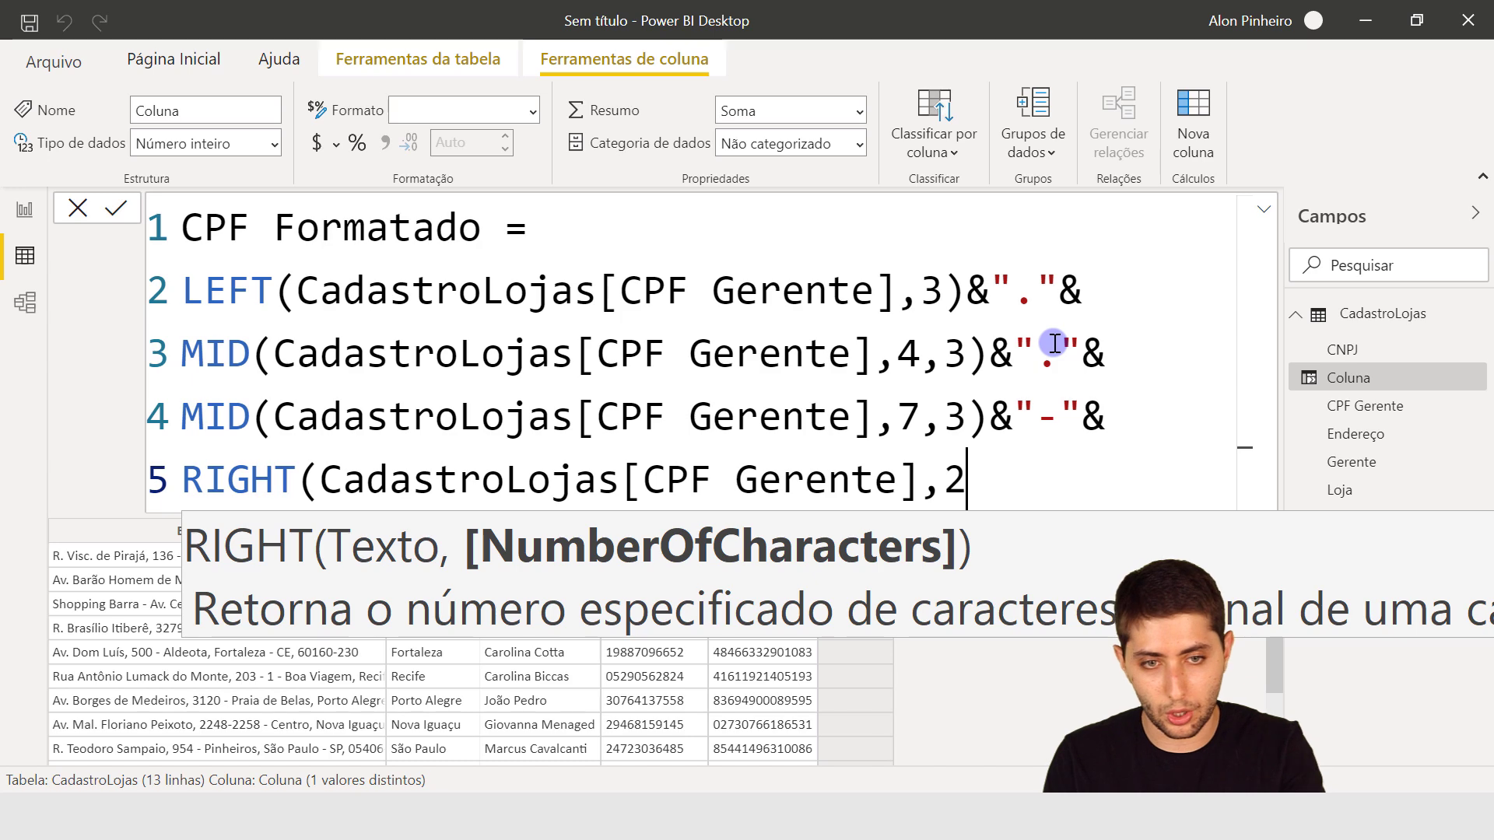
type(")")
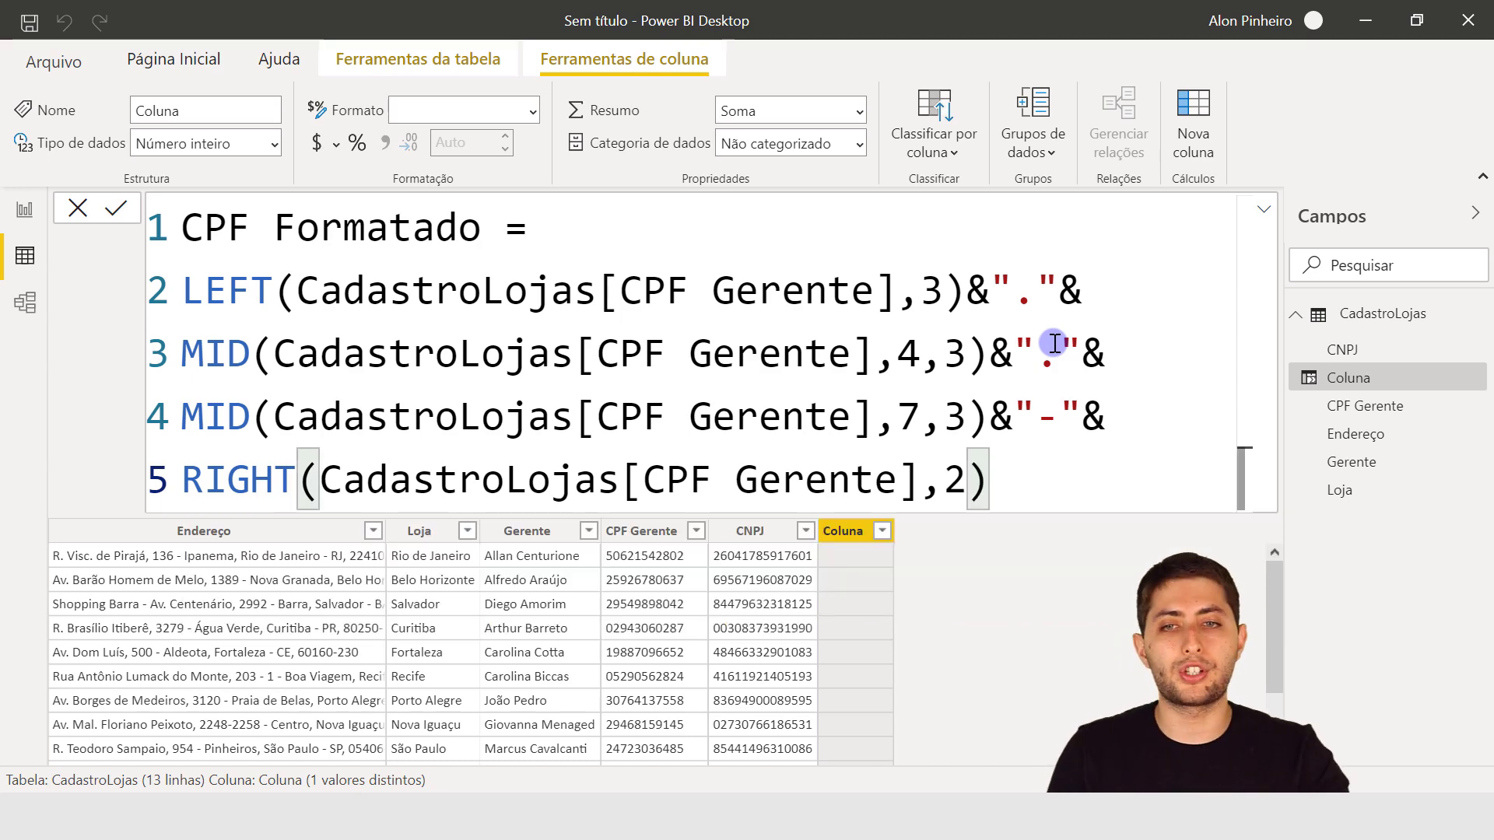
Check the formula's character counts and separators, commit the CPF Formatado column and collapse the formula editor
left_click(804, 292)
left_click(965, 293)
left_click(945, 354)
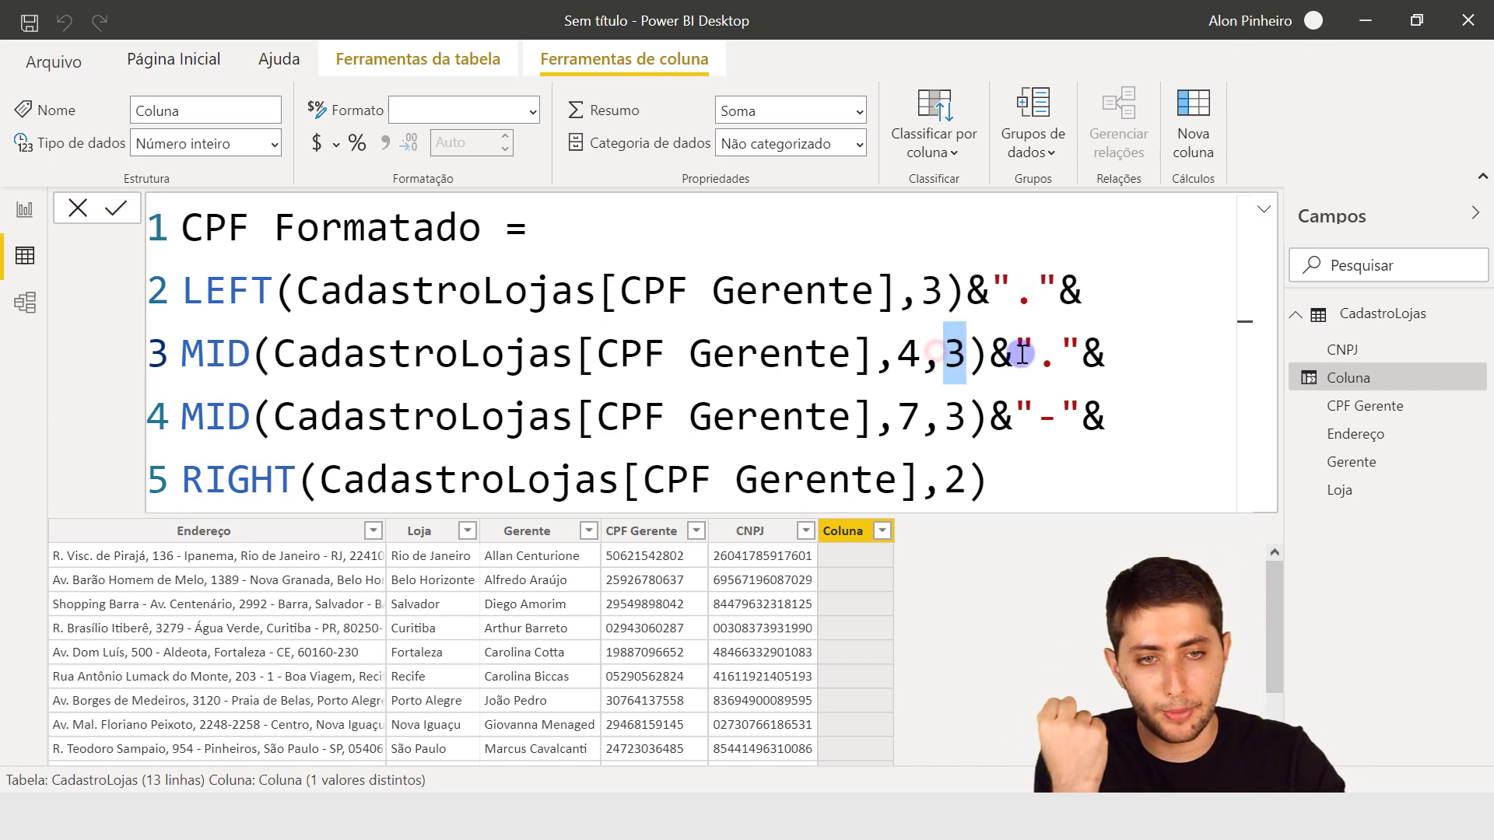
left_click(918, 418)
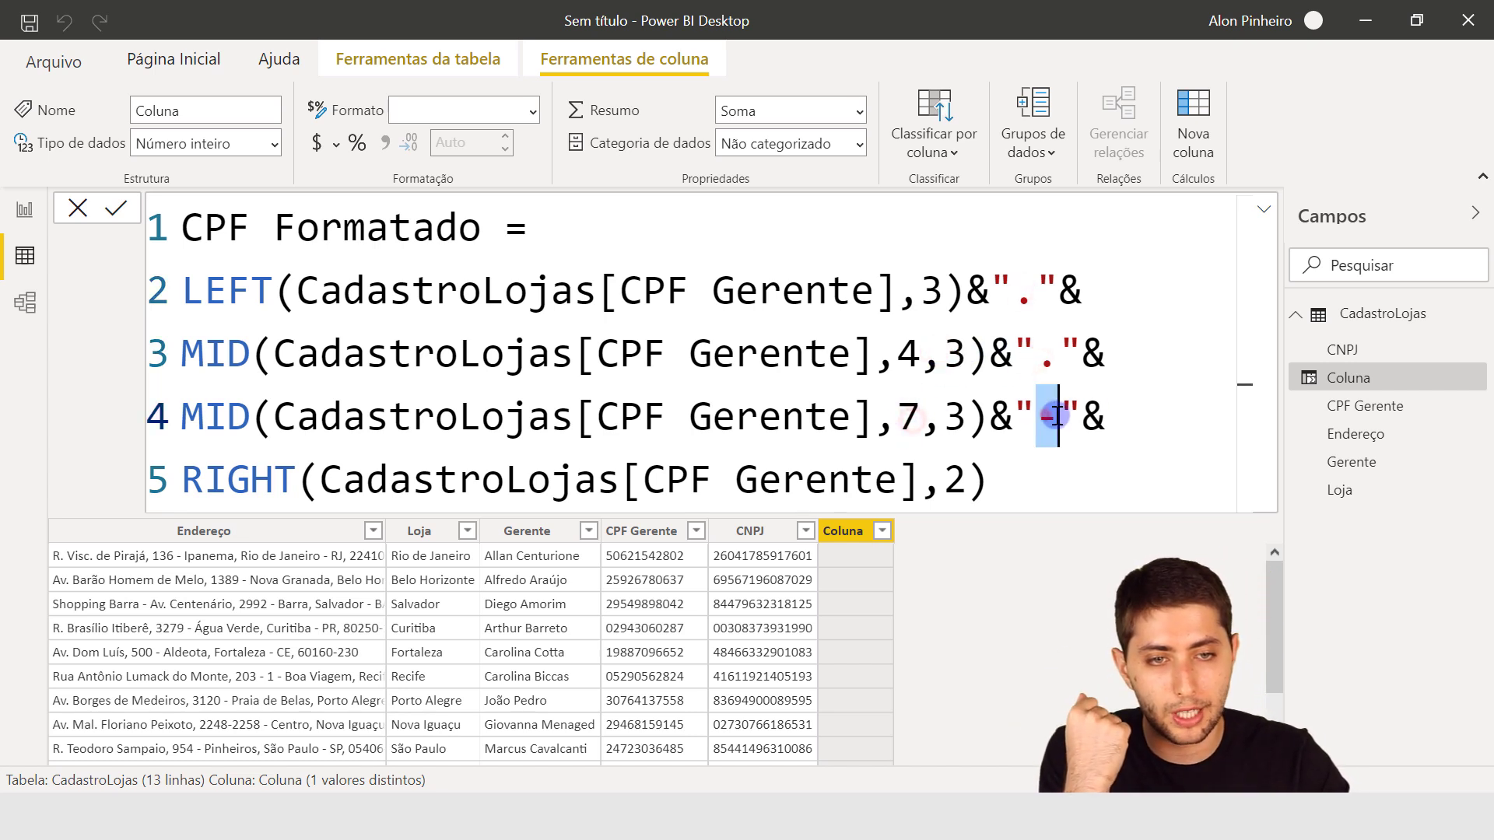
left_click(990, 482)
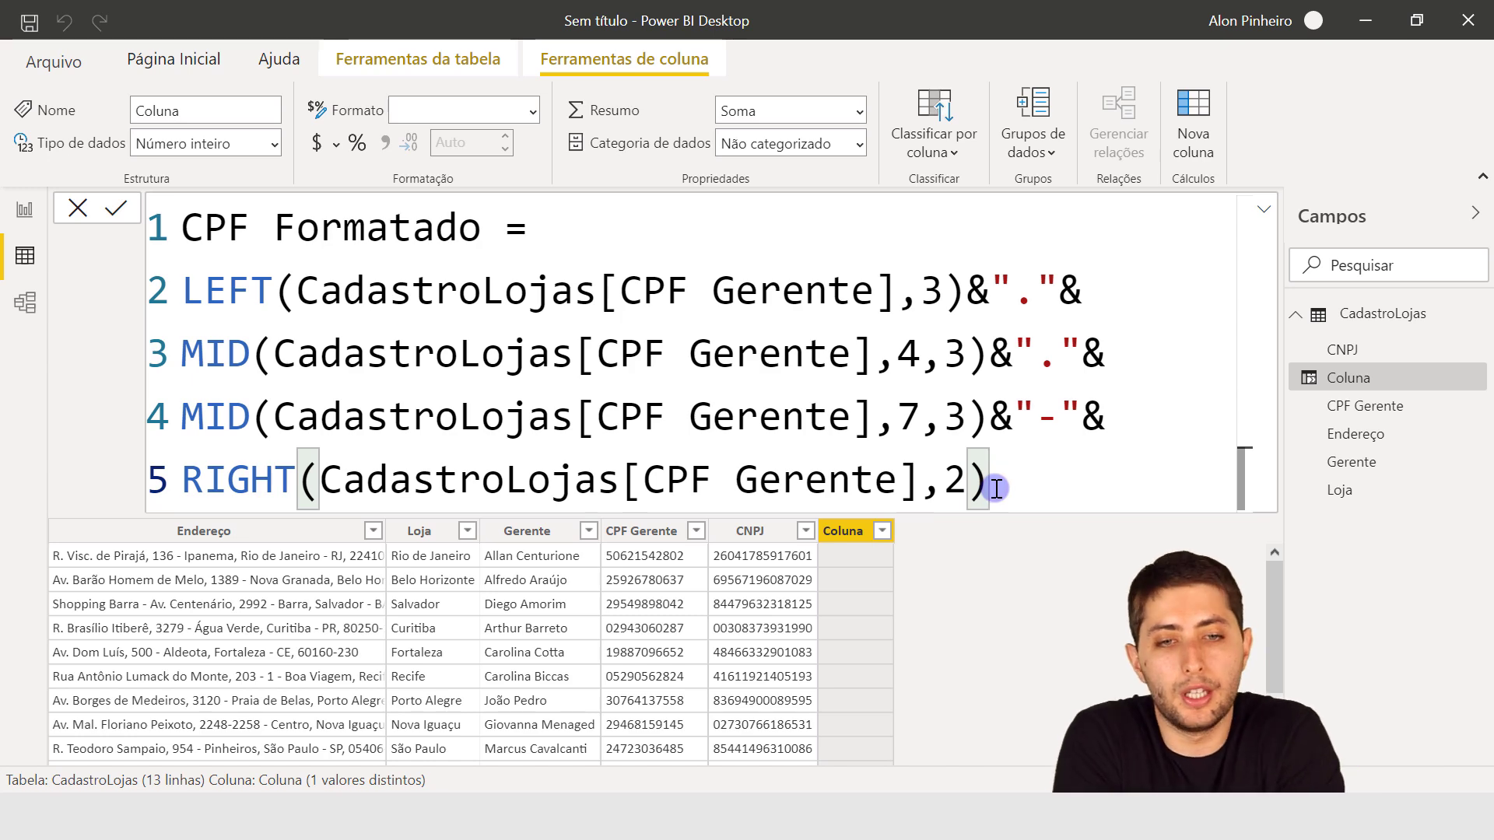
key("Return")
scroll(941, 740, "down", 2)
scroll(956, 712, "up", 2)
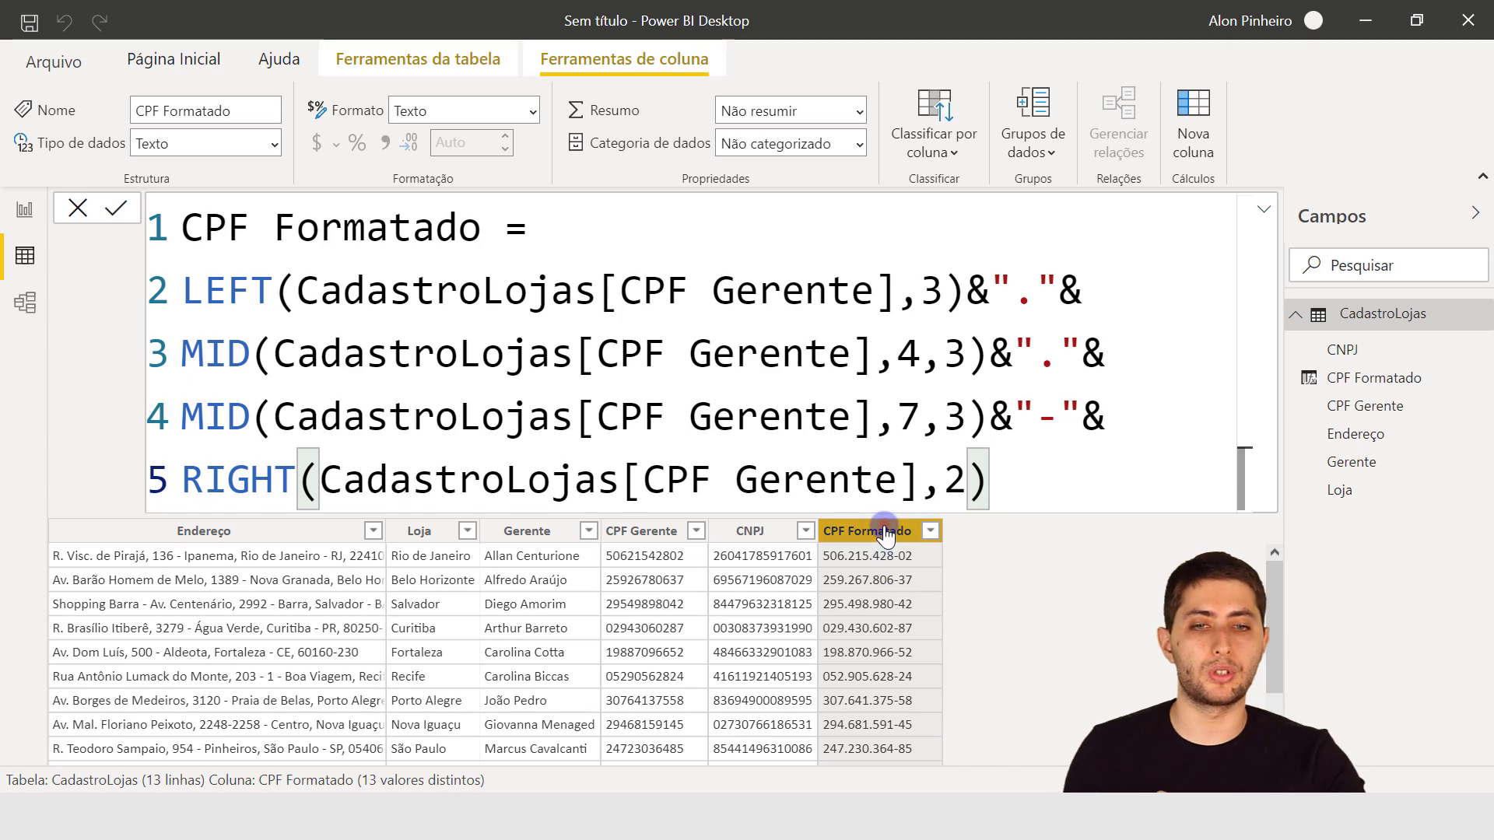
left_click(1264, 210)
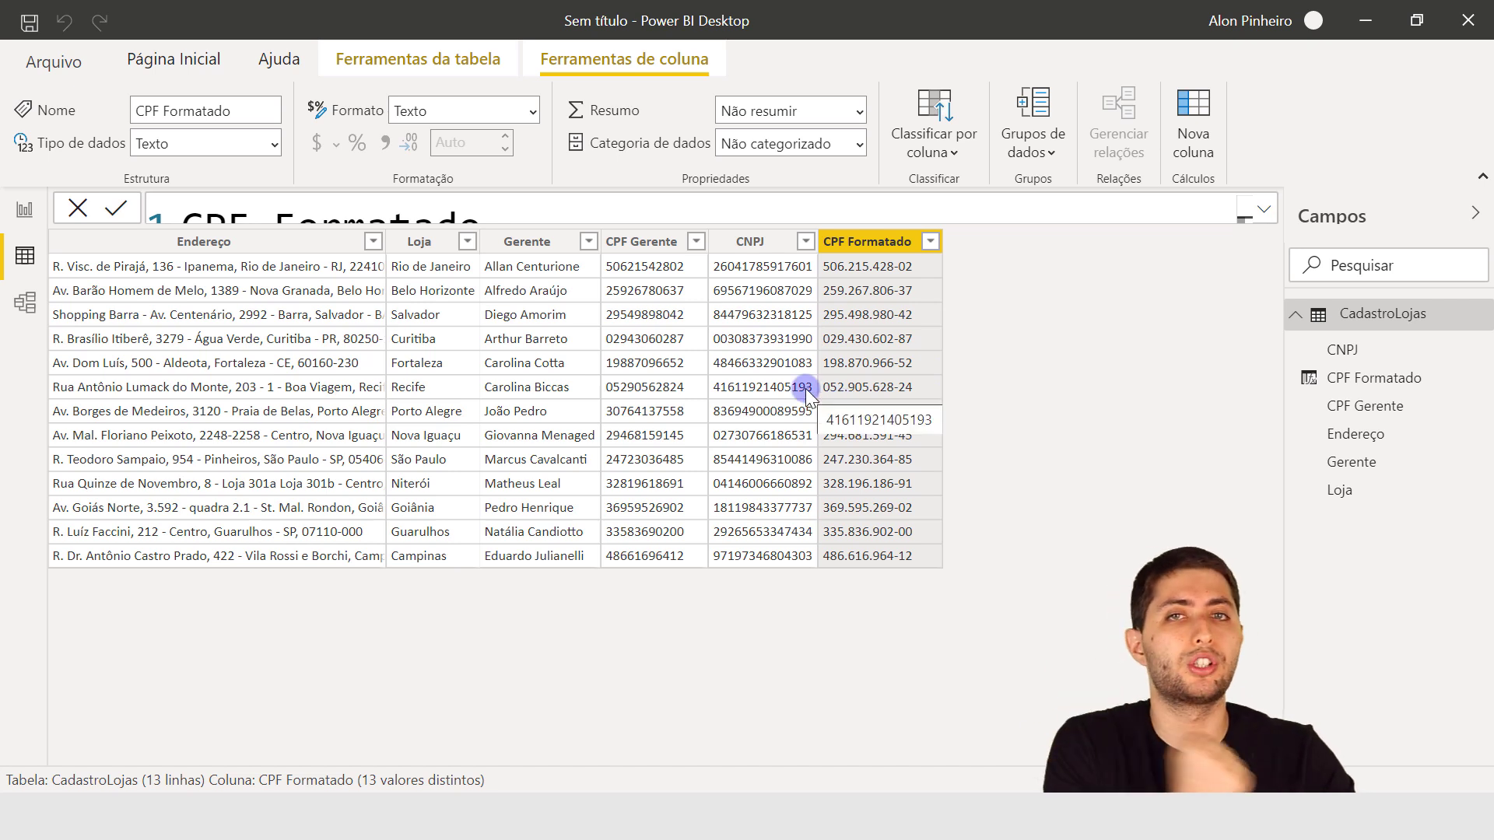
Compare the original CPF Gerente column with the punctuated CPF Formatado column
left_click(842, 407)
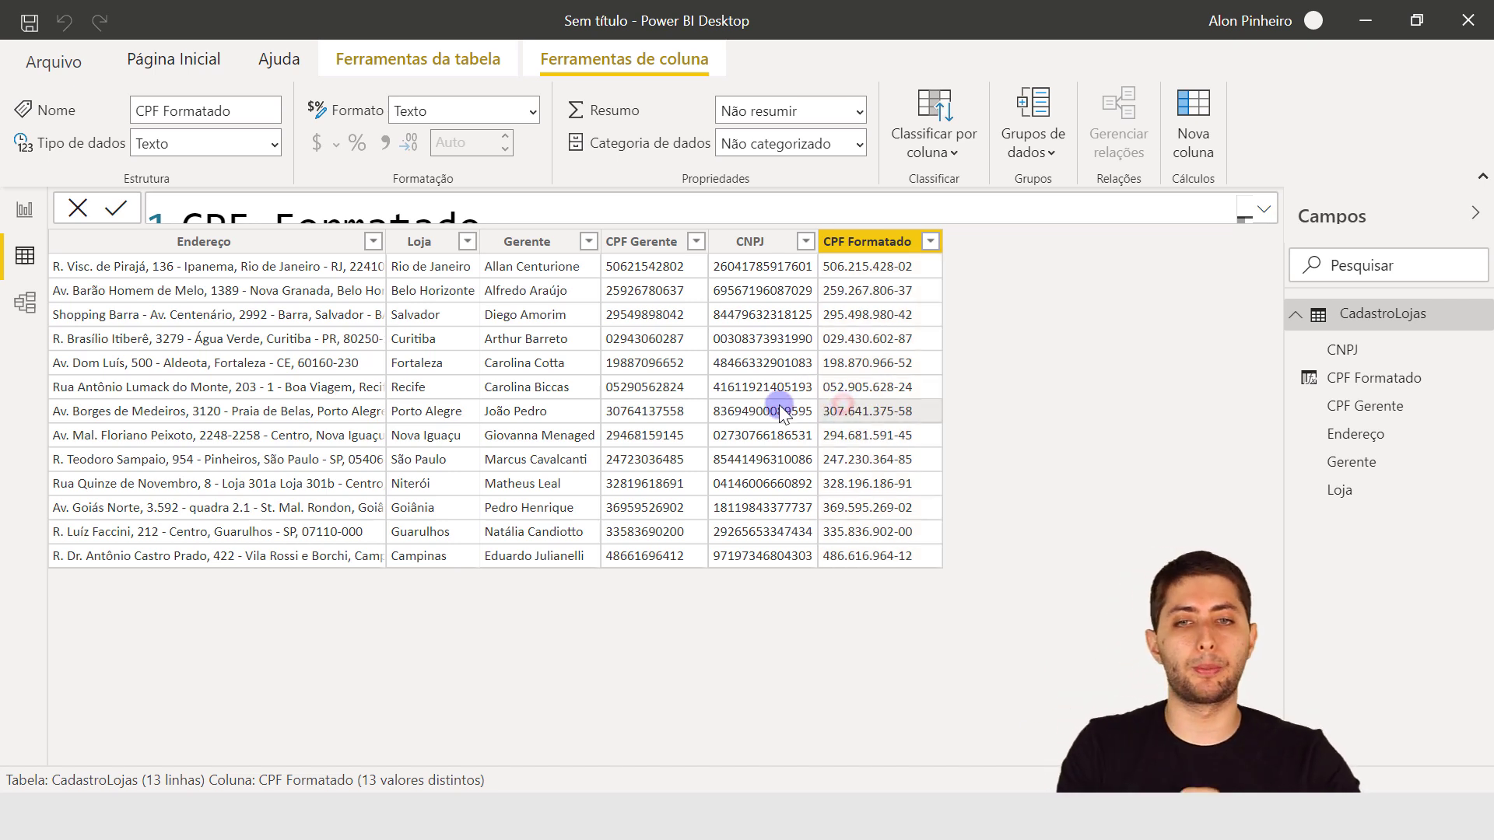
left_click(642, 243)
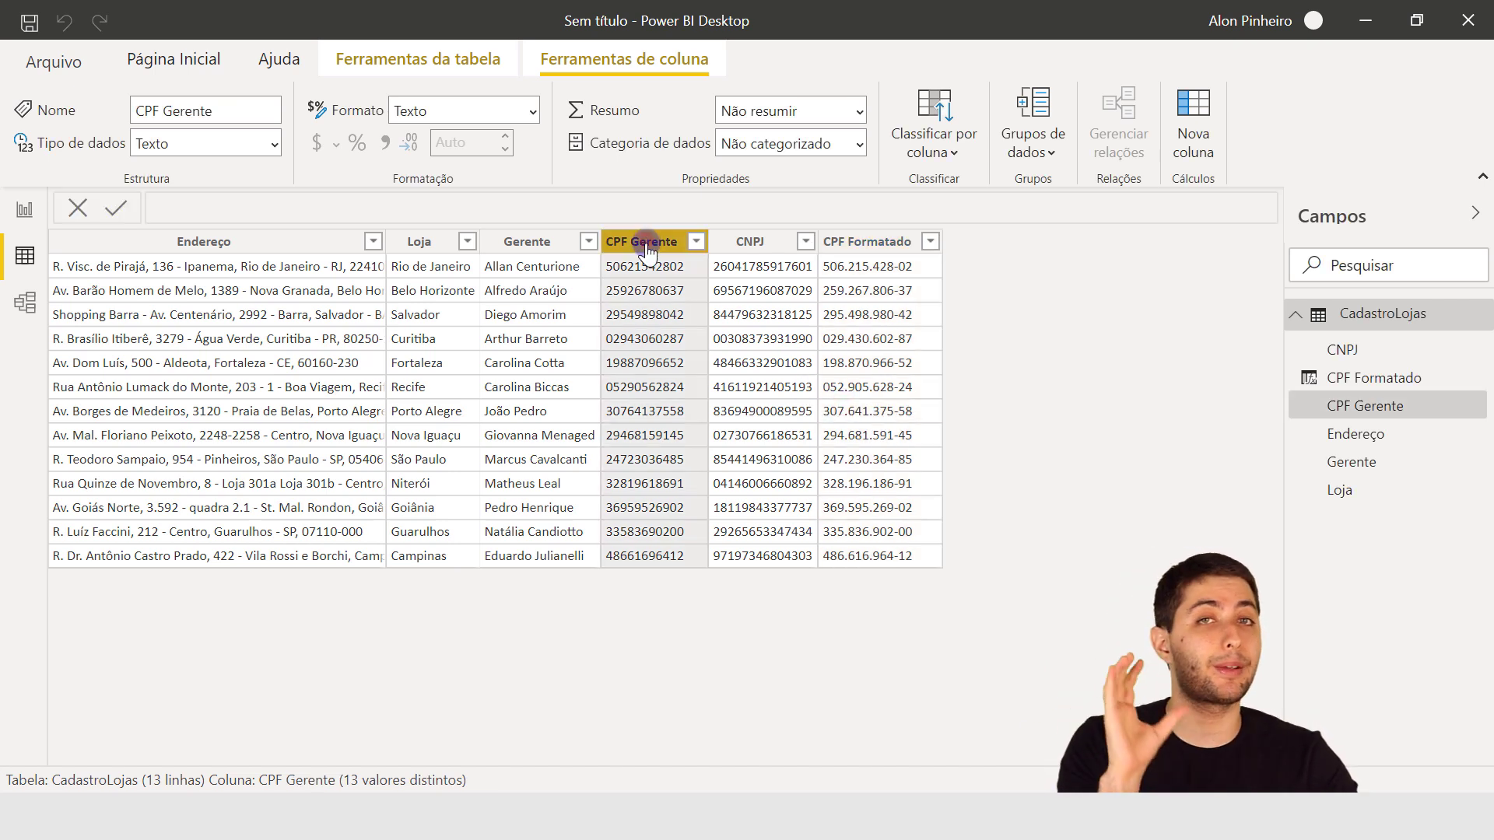
left_click(857, 248)
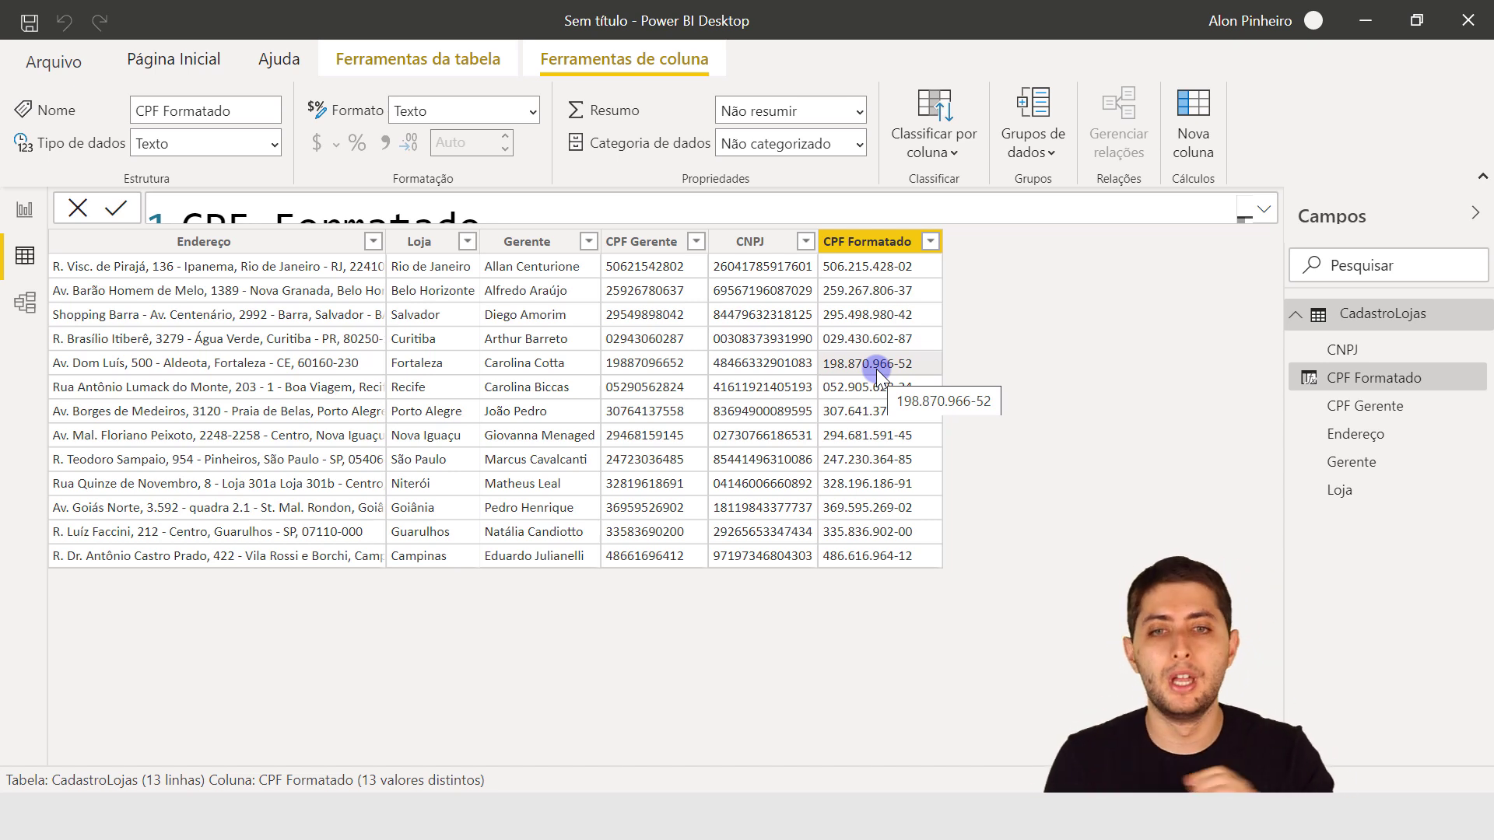
left_click(640, 242)
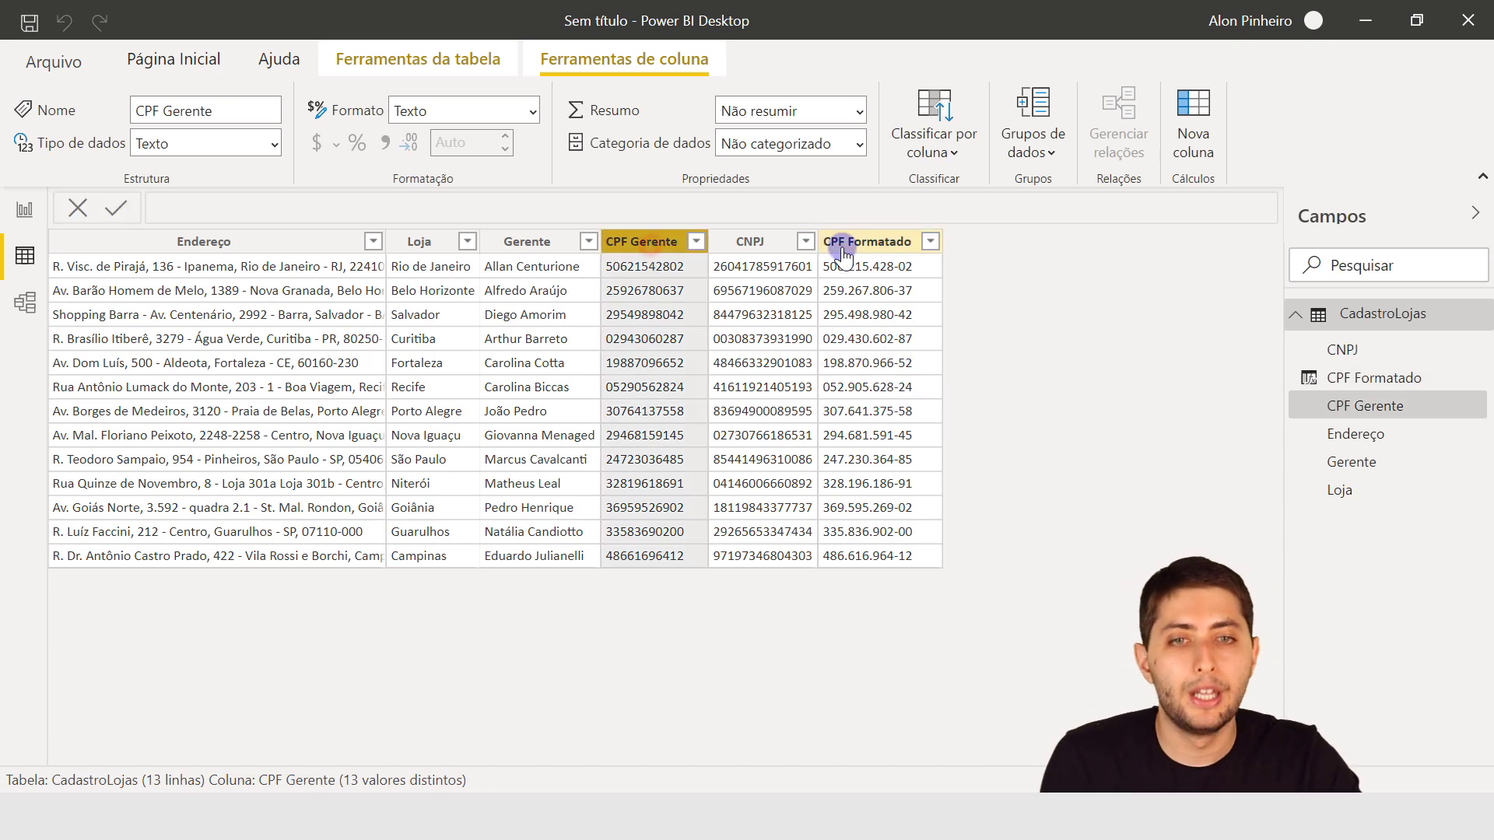
left_click(836, 247)
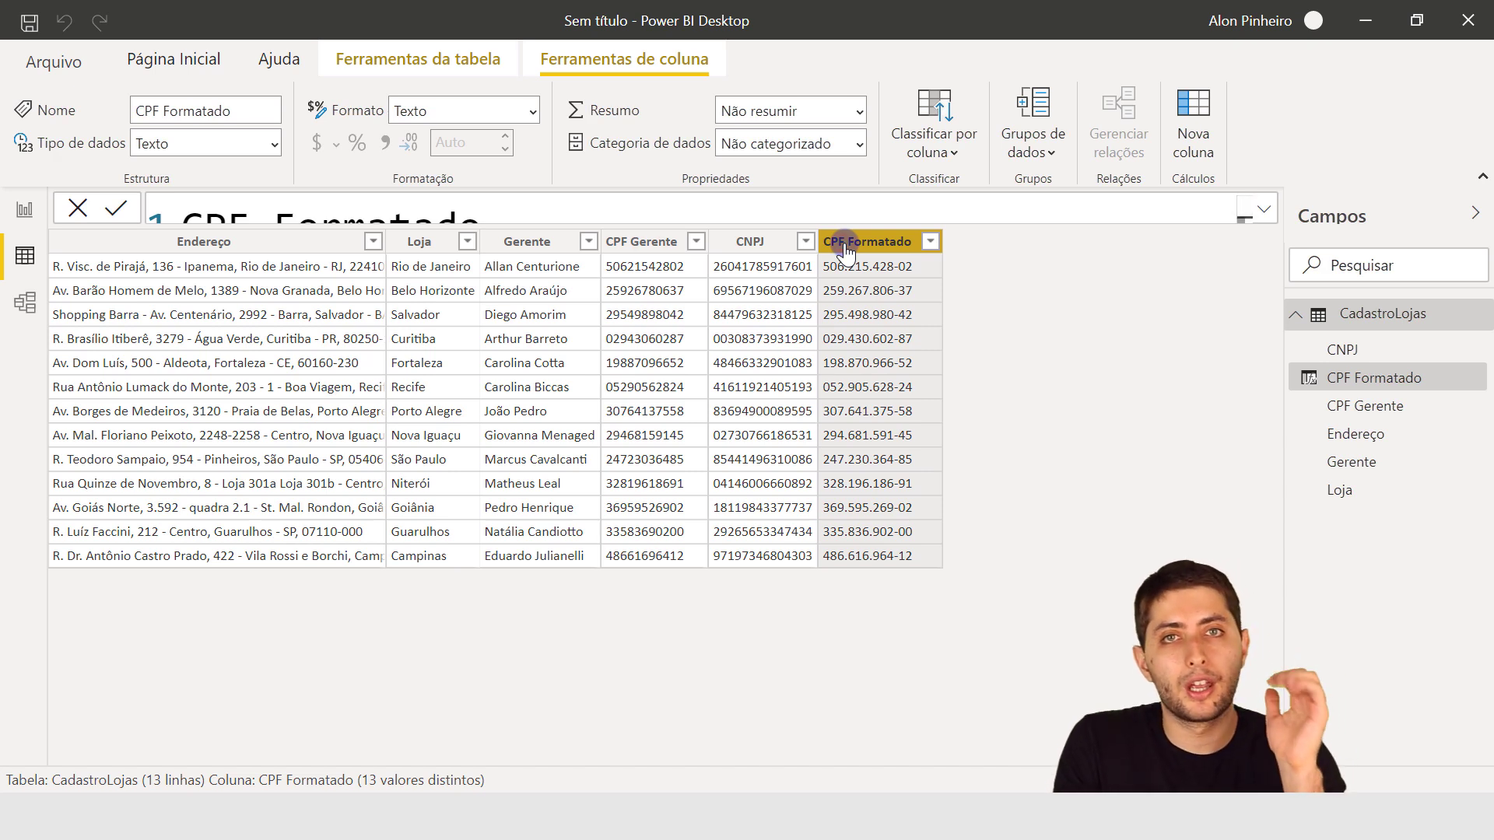